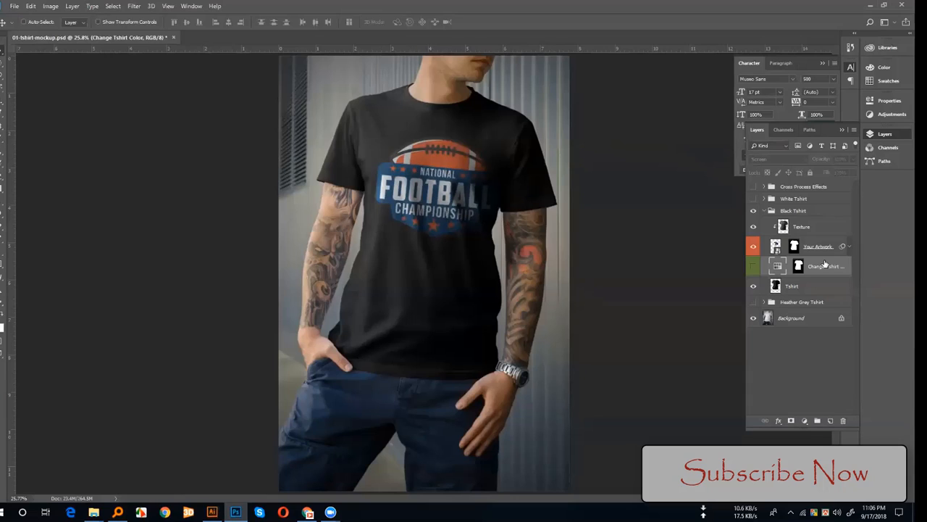
Step: Try the Normal blend mode on the Your Artwork layer
{"action": "left_click", "coordinate": [773, 248]}
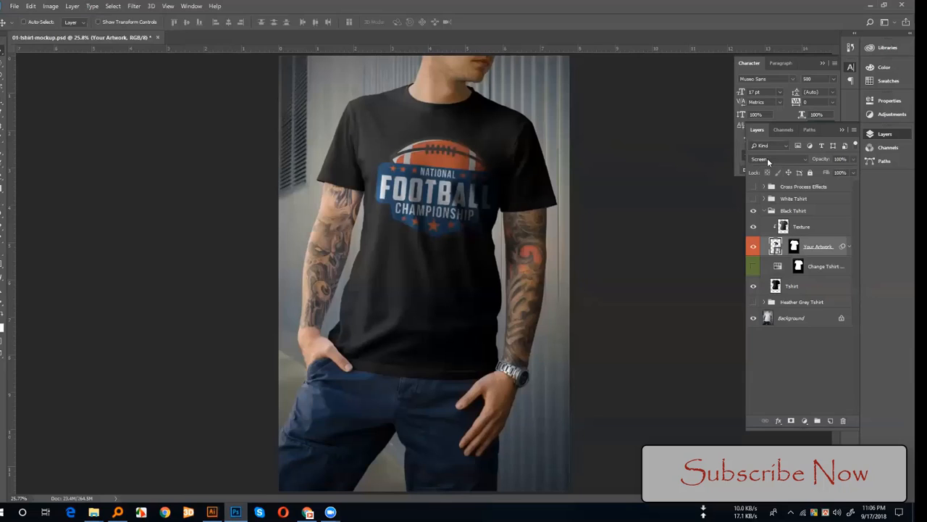
{"action": "left_click", "coordinate": [770, 158]}
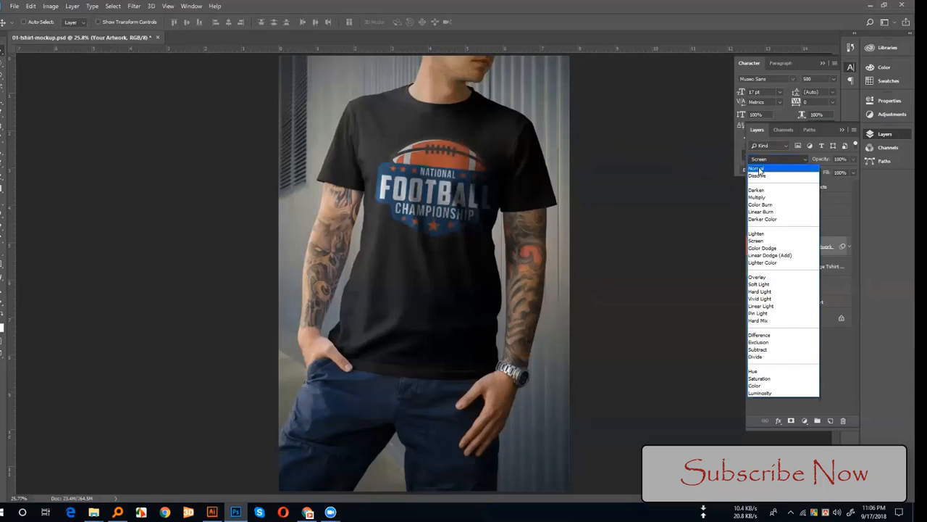
{"action": "left_click", "coordinate": [758, 170]}
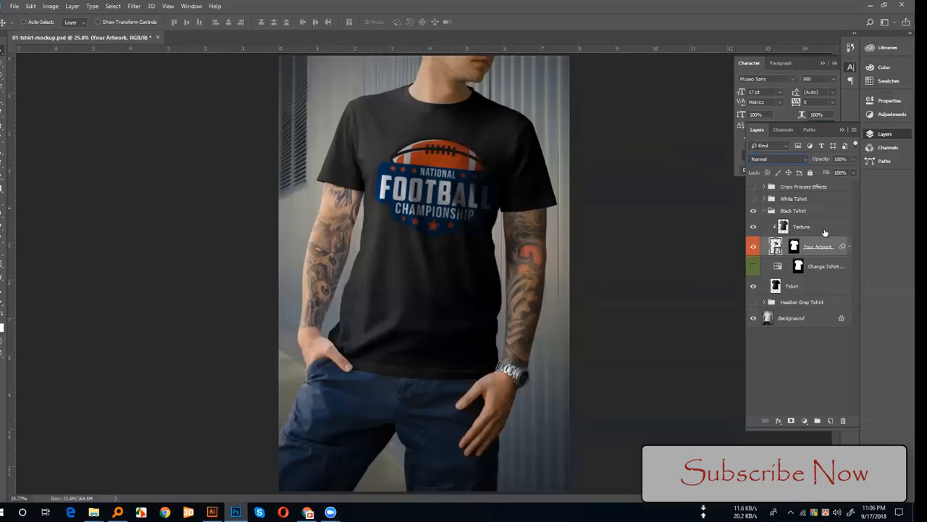
Step: Toggle the Texture layer's visibility off and on to compare the artwork with and without fabric texture
{"action": "left_click", "coordinate": [754, 229]}
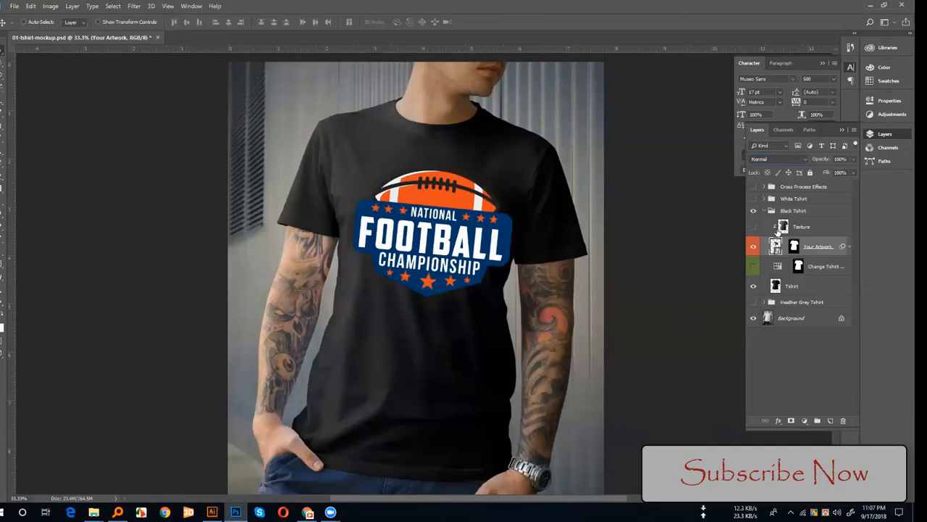
{"action": "left_click", "coordinate": [753, 228]}
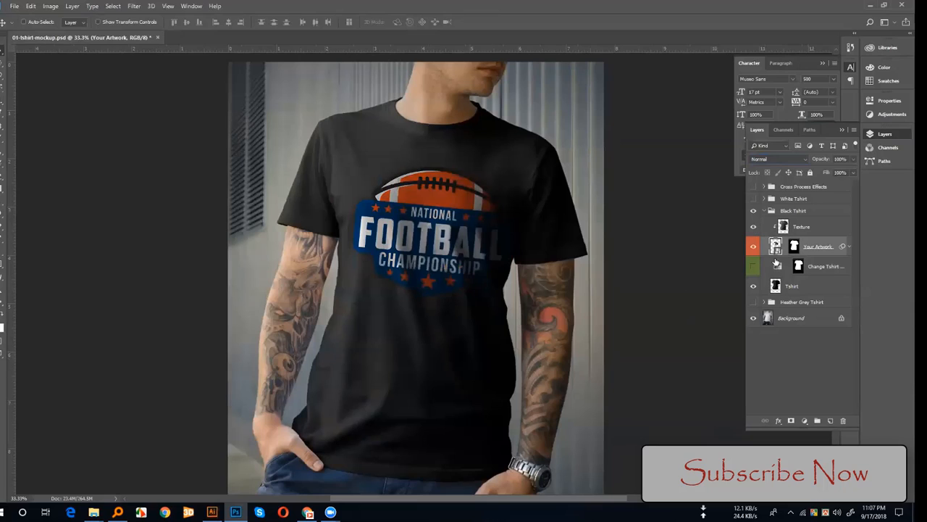
{"action": "left_click", "coordinate": [753, 227]}
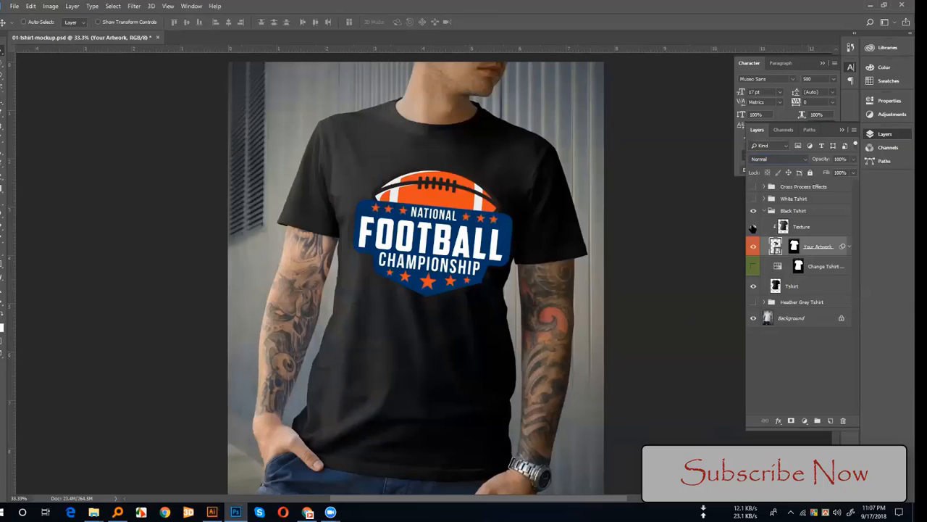
{"action": "left_click", "coordinate": [753, 228]}
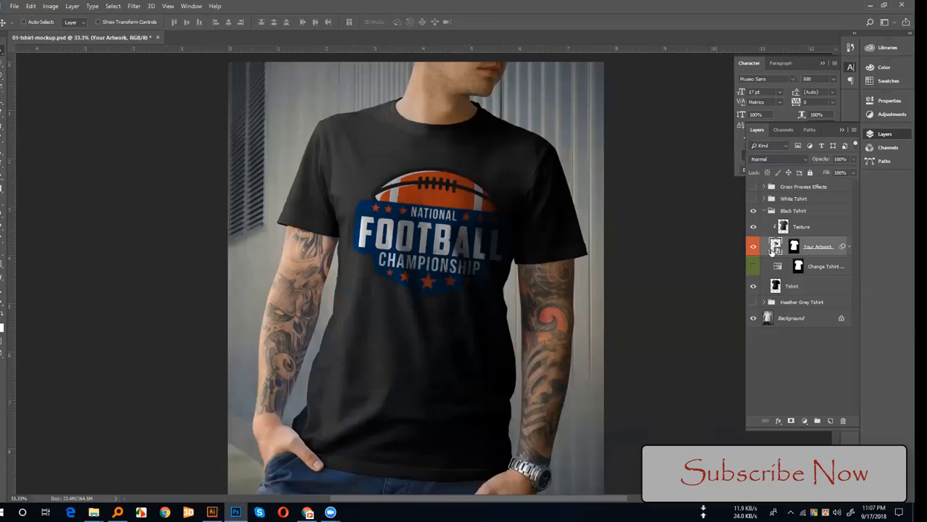
Step: Set the Your Artwork layer's blend mode to Screen
{"action": "left_click", "coordinate": [779, 158]}
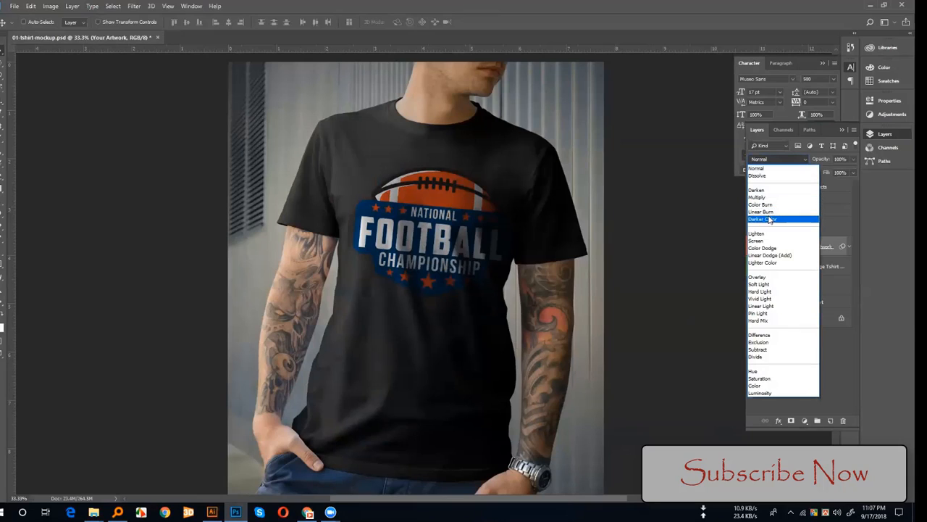
{"action": "left_click", "coordinate": [759, 241]}
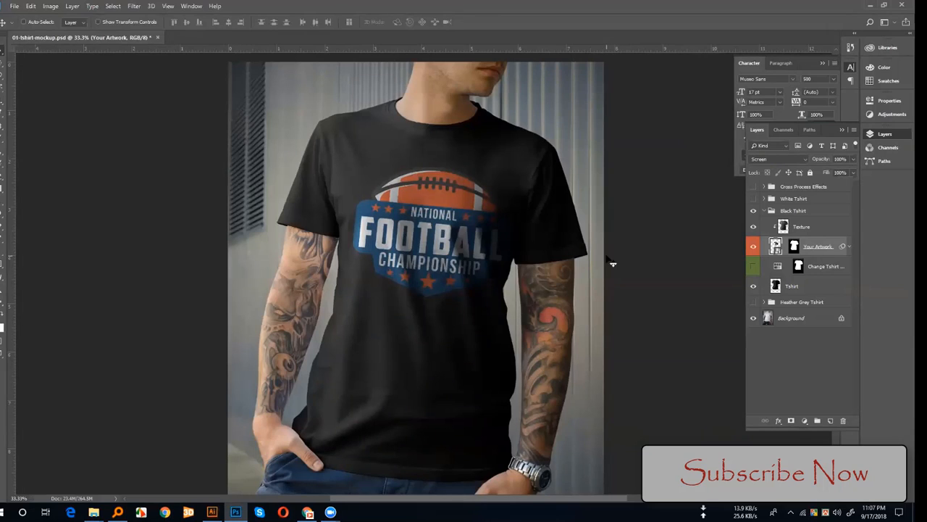
Step: Switch to Chrome and browse Google image results for "wooden texture"
{"action": "left_click", "coordinate": [308, 513]}
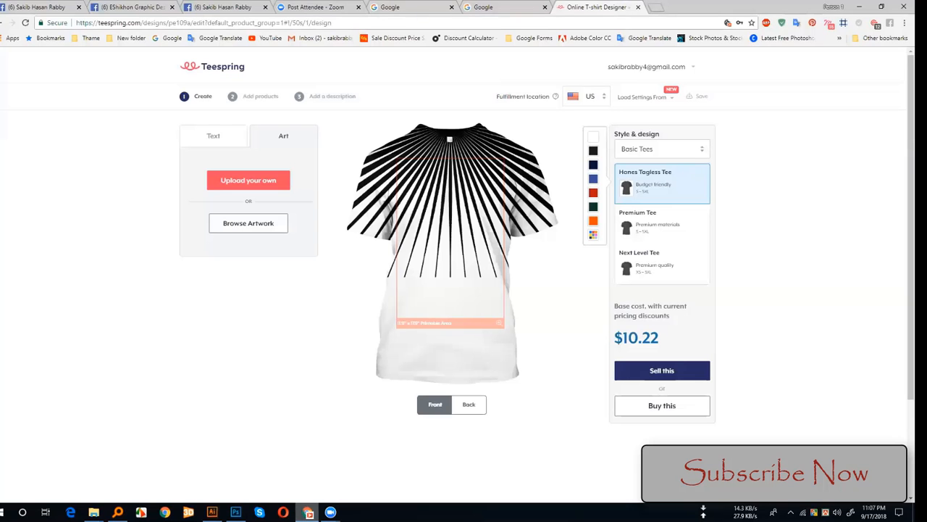
{"action": "left_click", "coordinate": [404, 7]}
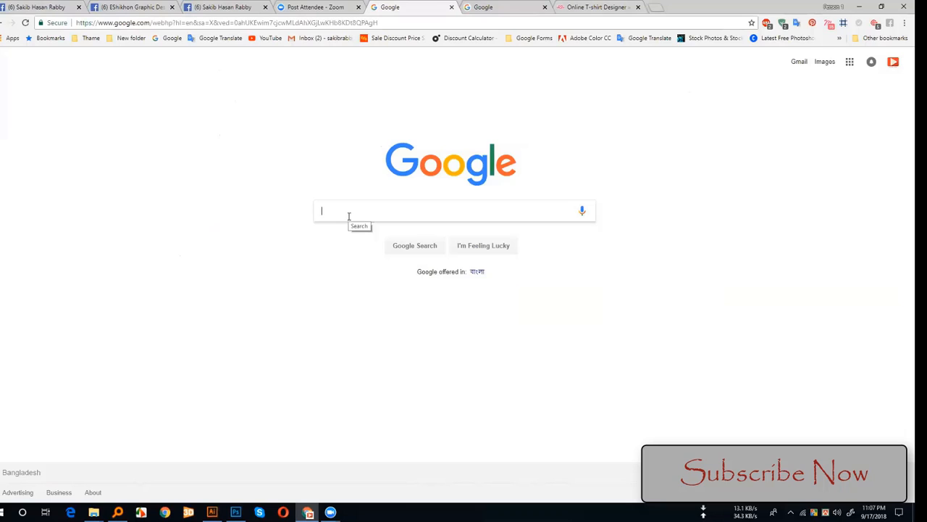
{"action": "type", "text": "woo"}
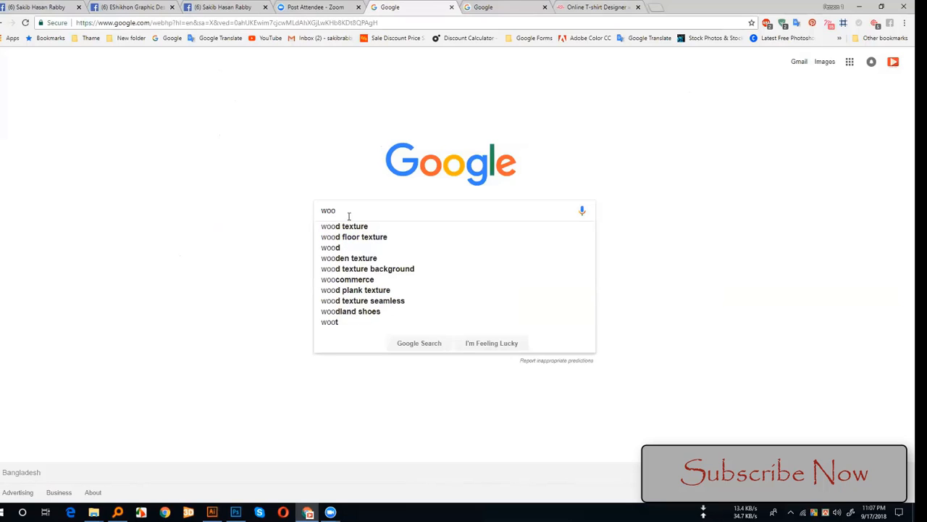
{"action": "type", "text": "de"}
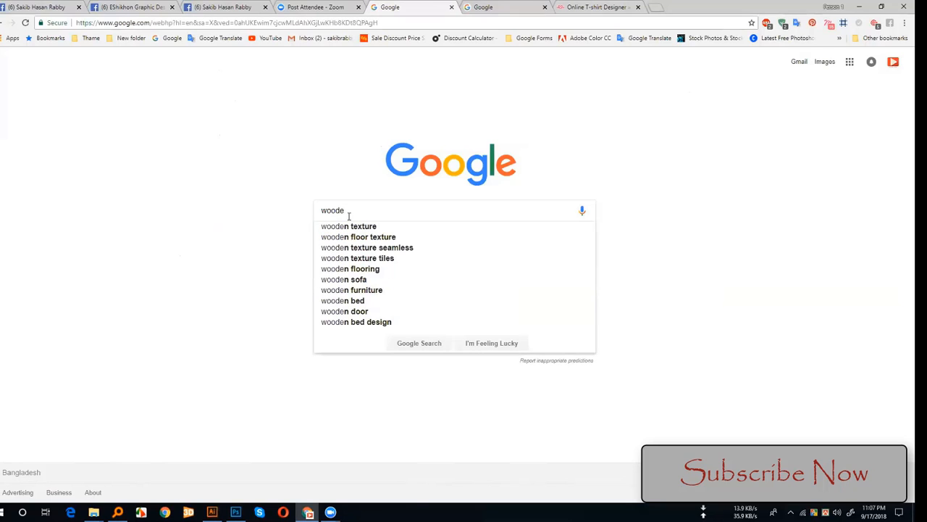
{"action": "left_click", "coordinate": [374, 227]}
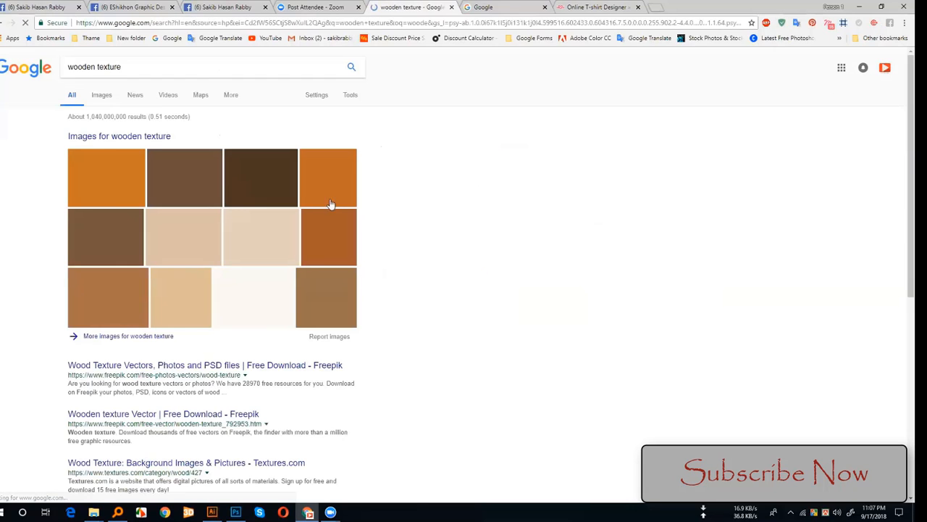
{"action": "left_click", "coordinate": [160, 142]}
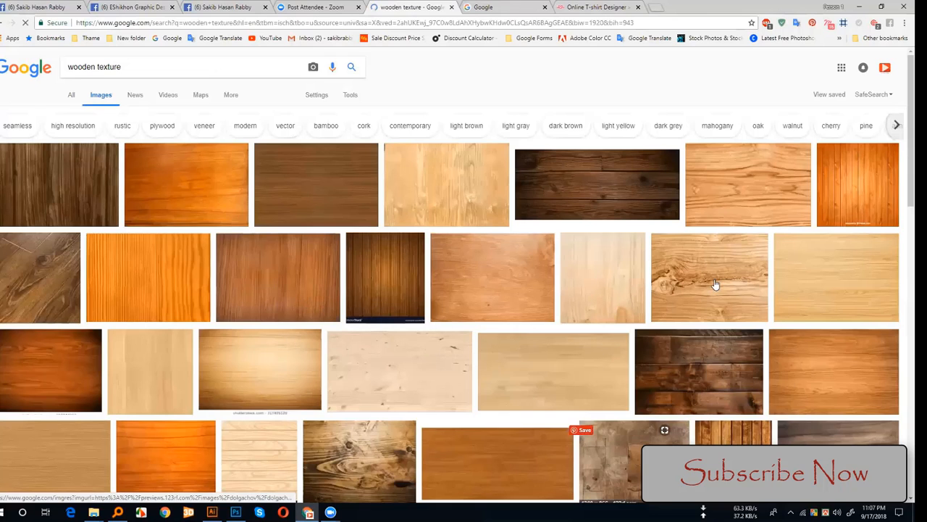
{"action": "scroll", "coordinate": [236, 134], "scroll_direction": "down", "scroll_amount": 5}
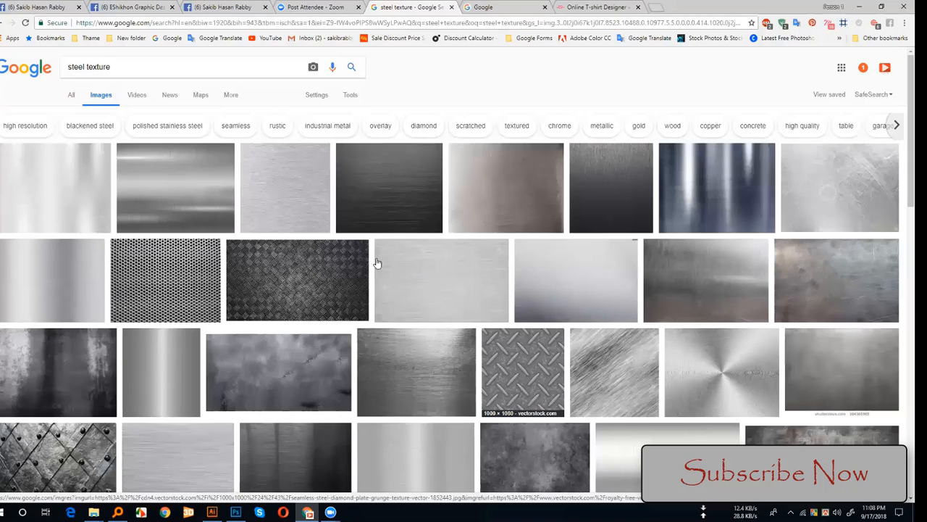
Step: Browse the "steel texture" image results and open a dark steel texture for preview
{"action": "scroll", "coordinate": [308, 156], "scroll_direction": "down", "scroll_amount": 2}
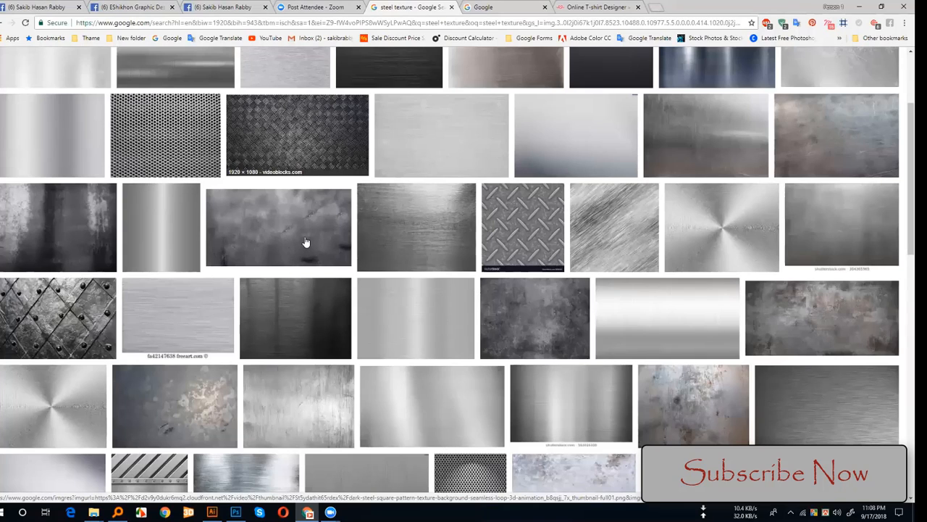
{"action": "left_click", "coordinate": [250, 228]}
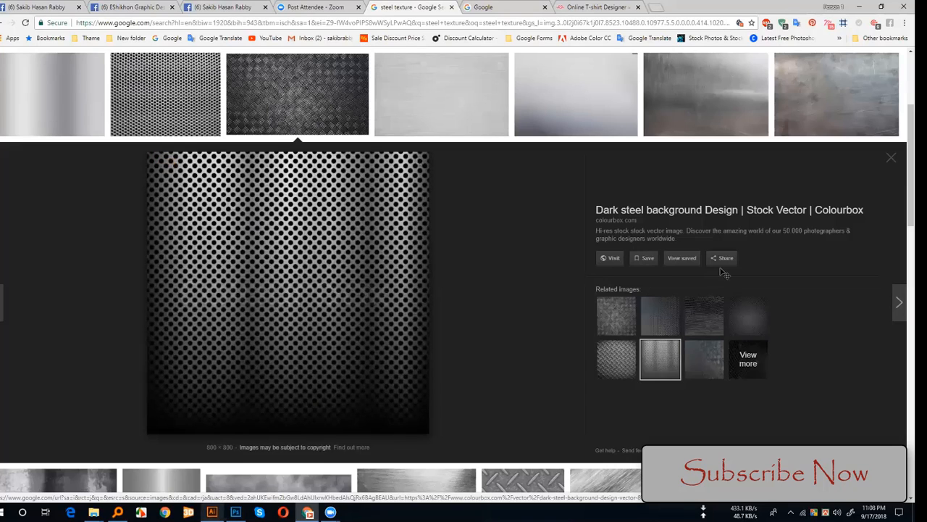
Step: Switch to Photoshop, paste the copied perforated steel image above the Texture layer and enlarge it to about 438.5% to cover the canvas
{"action": "key", "text": "alt+Tab"}
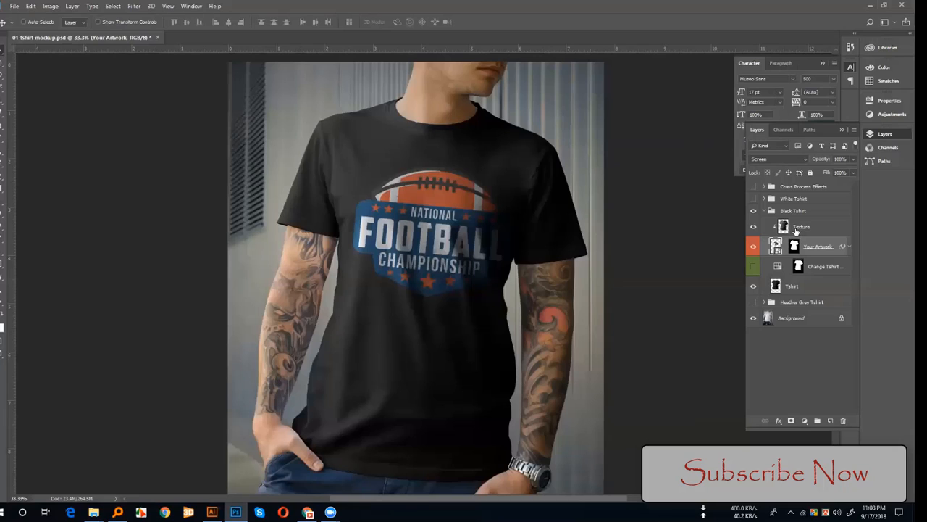
{"action": "key", "text": "ctrl+v"}
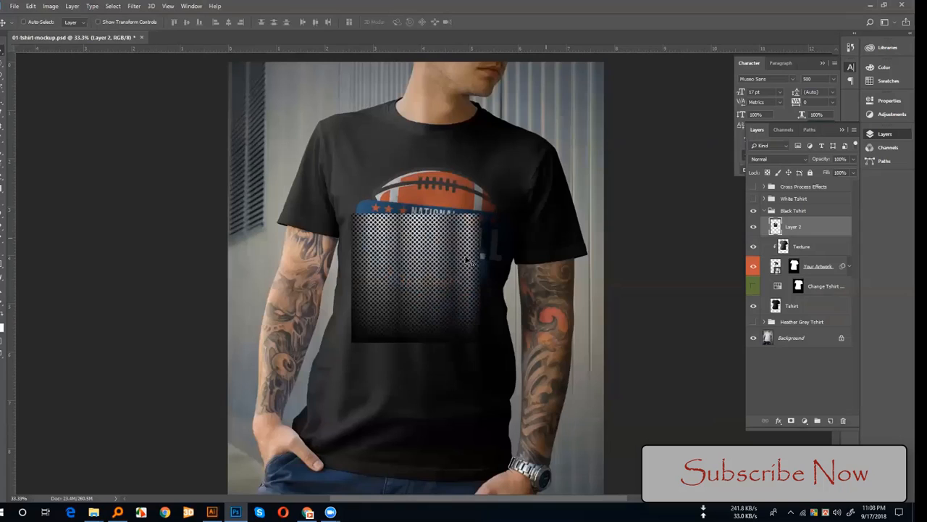
{"action": "key", "text": "ctrl+t"}
{"action": "left_click_drag", "start_coordinate": [475, 348], "coordinate": [490, 442]}
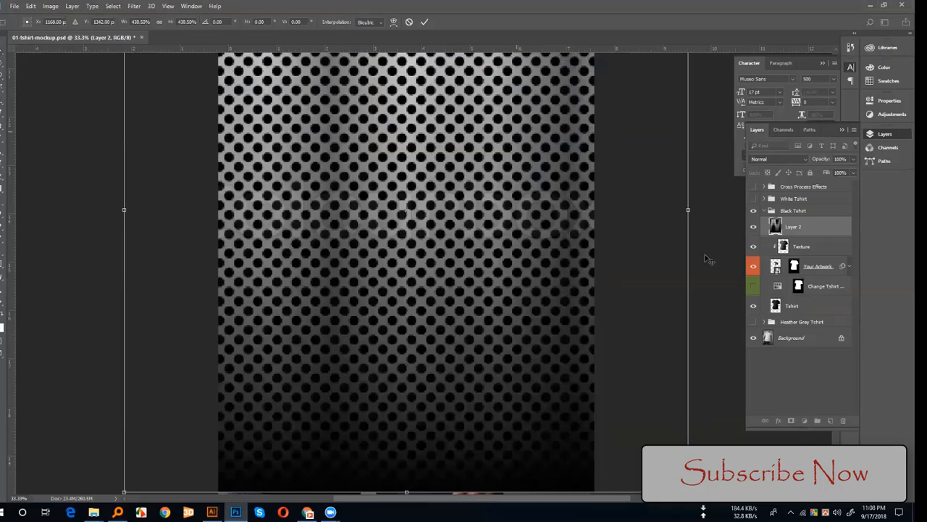
{"action": "key", "text": "Return"}
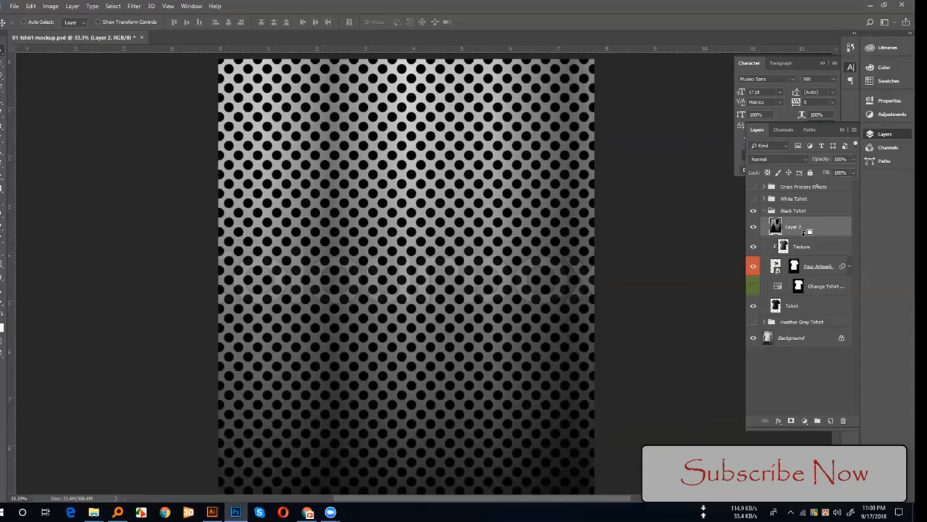
Step: Clip the steel texture layer to the artwork and blend it in Screen mode, repositioning it over the logo
{"action": "key", "text": "ctrl+alt+g"}
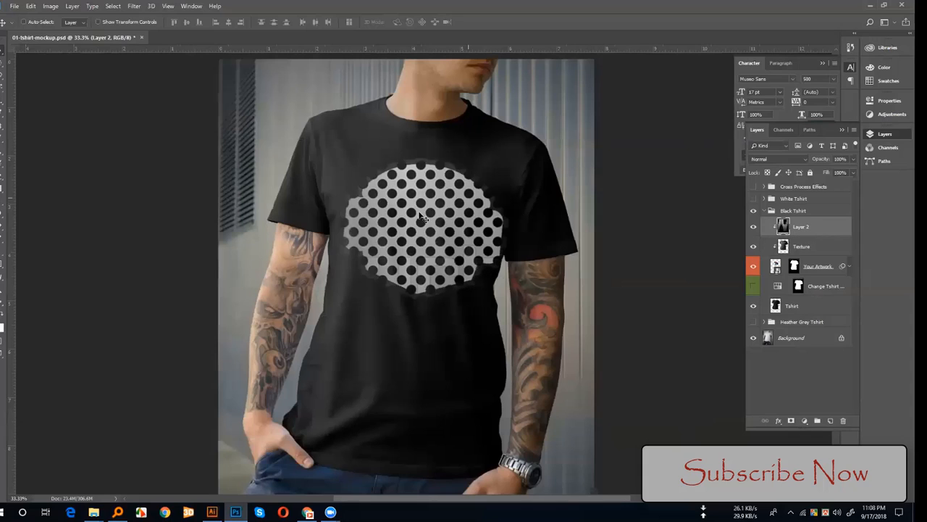
{"action": "left_click_drag", "start_coordinate": [429, 252], "coordinate": [411, 203]}
{"action": "left_click", "coordinate": [775, 159]}
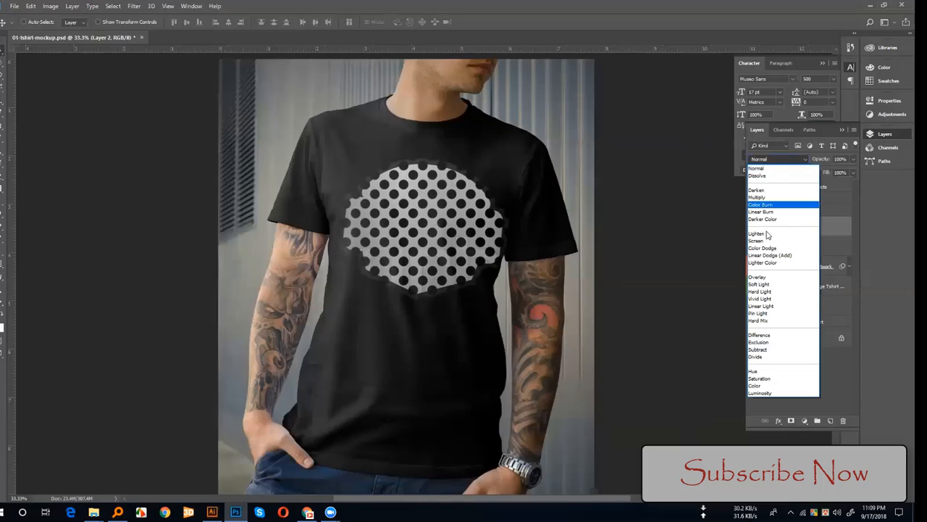
{"action": "left_click", "coordinate": [768, 237]}
{"action": "left_click_drag", "start_coordinate": [412, 245], "coordinate": [371, 251]}
{"action": "left_click_drag", "start_coordinate": [418, 221], "coordinate": [241, 365]}
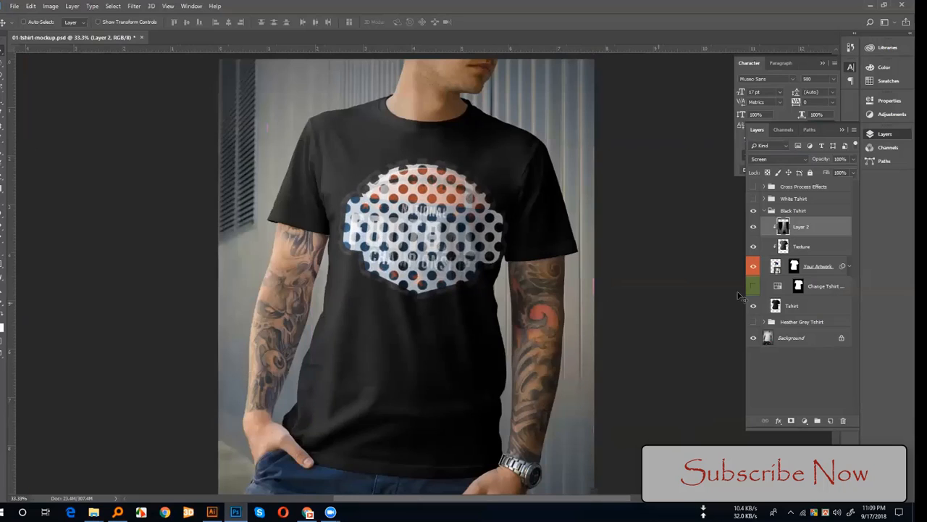
Step: Delete the steel texture layer from the Black Tshirt group
{"action": "left_click_drag", "start_coordinate": [833, 233], "coordinate": [843, 420]}
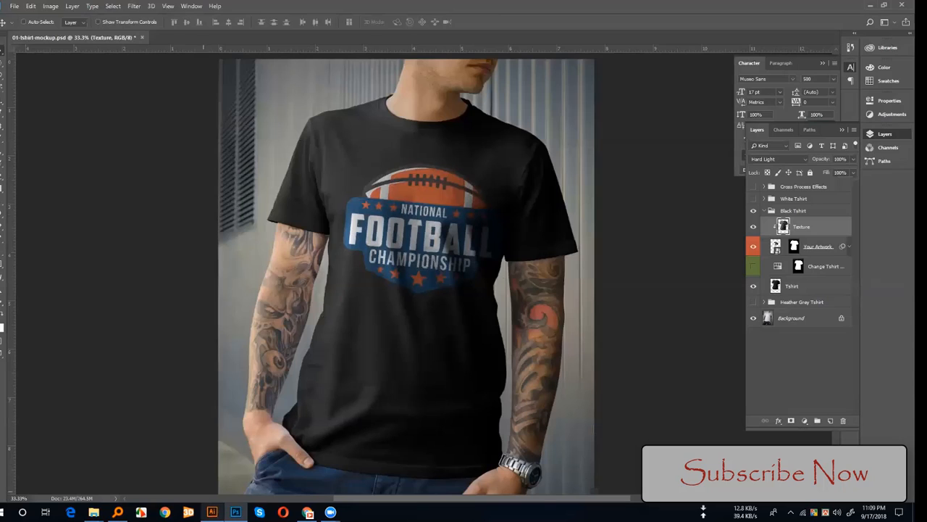
Step: Switch to the eps.eps document in Illustrator and recolor the green-football logo's white lettering bright blue
{"action": "left_click", "coordinate": [211, 512]}
{"action": "left_click", "coordinate": [109, 38]}
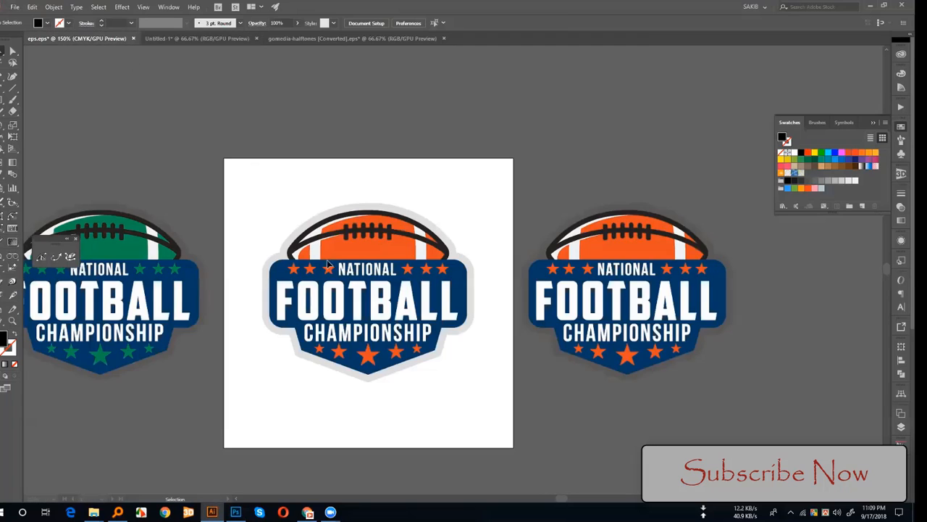
{"action": "left_click_drag", "start_coordinate": [258, 201], "coordinate": [412, 183]}
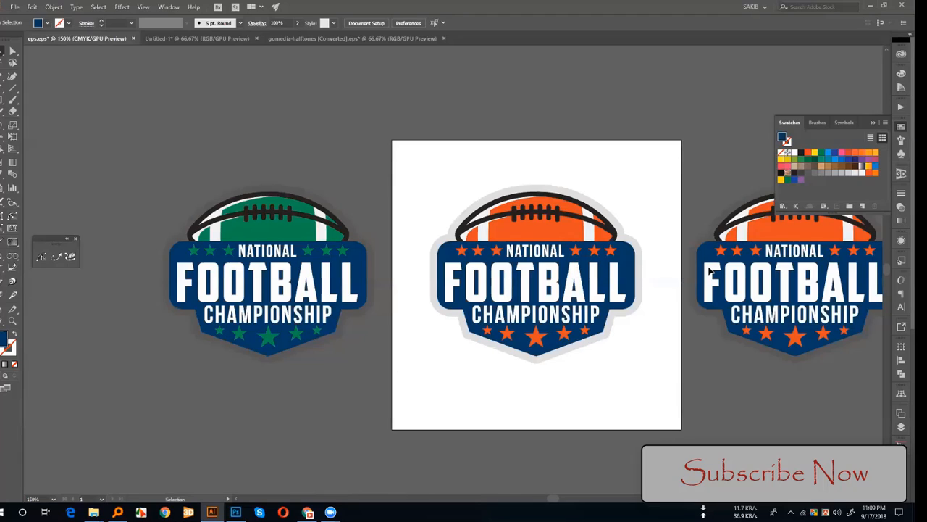
{"action": "left_click", "coordinate": [306, 312]}
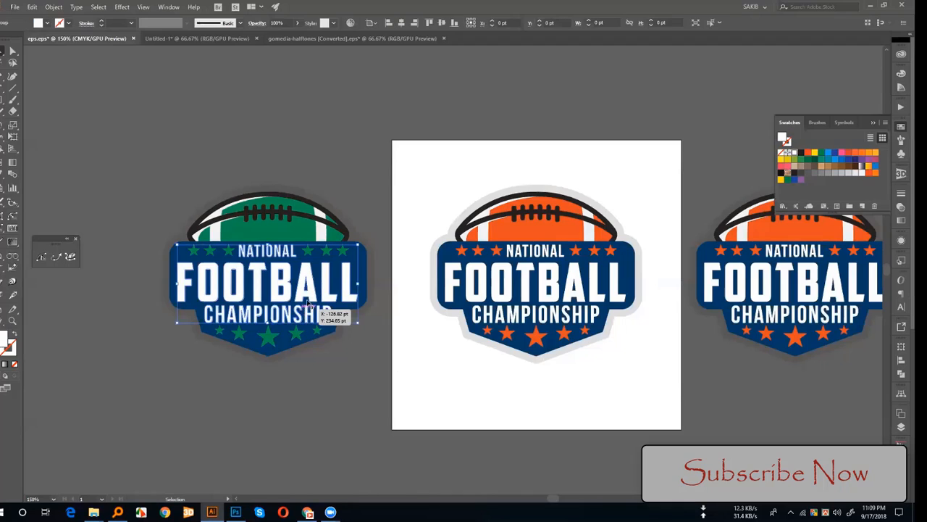
{"action": "left_click", "coordinate": [828, 152]}
{"action": "left_click", "coordinate": [318, 189]}
Step: Try a black and an orange fill on the badge shape behind the green-football logo's lettering
{"action": "left_click", "coordinate": [357, 266]}
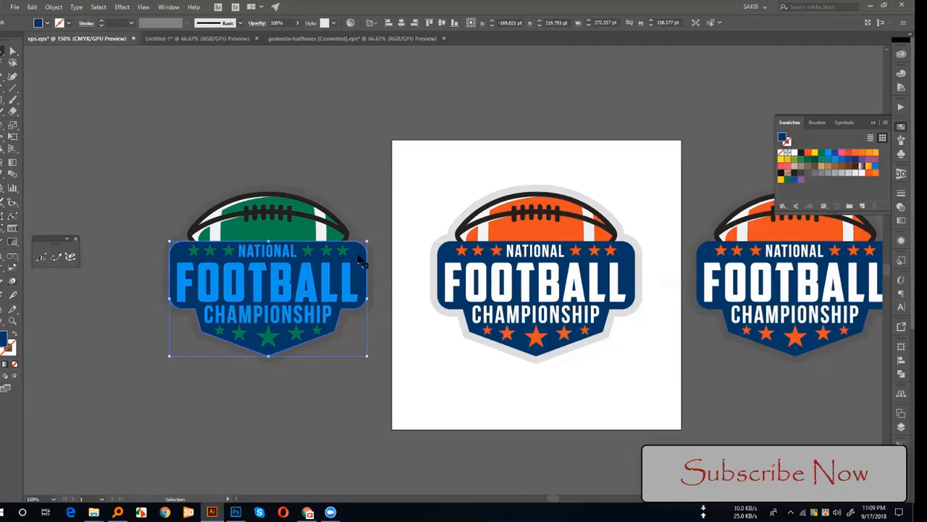
{"action": "left_click", "coordinate": [800, 152]}
{"action": "left_click", "coordinate": [370, 207]}
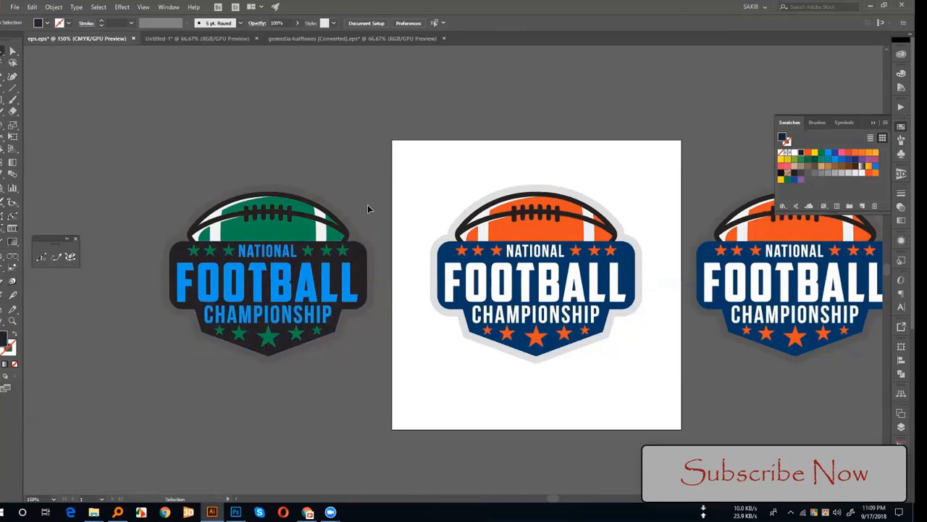
{"action": "left_click", "coordinate": [364, 269]}
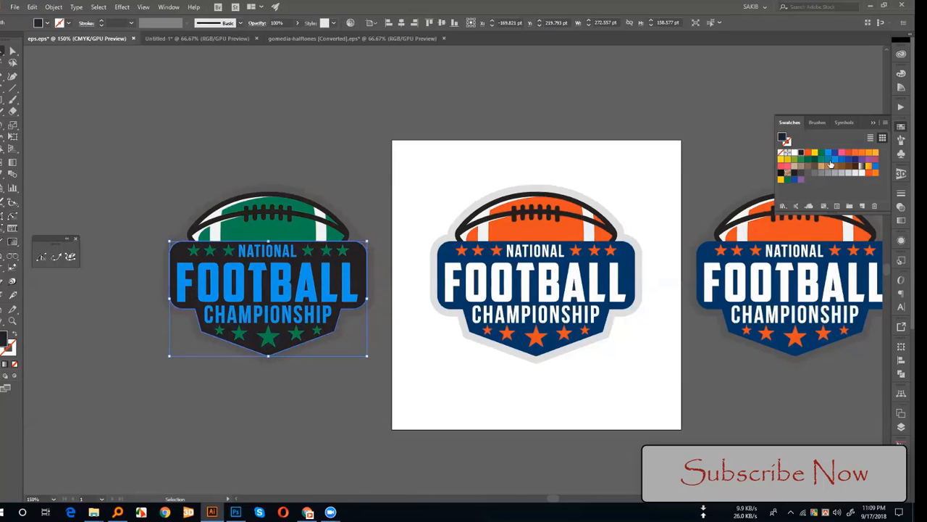
{"action": "left_click", "coordinate": [808, 153]}
{"action": "left_click", "coordinate": [387, 255]}
Step: Fill the badge shape of the green-football logo with dark indigo blue
{"action": "left_click", "coordinate": [361, 279]}
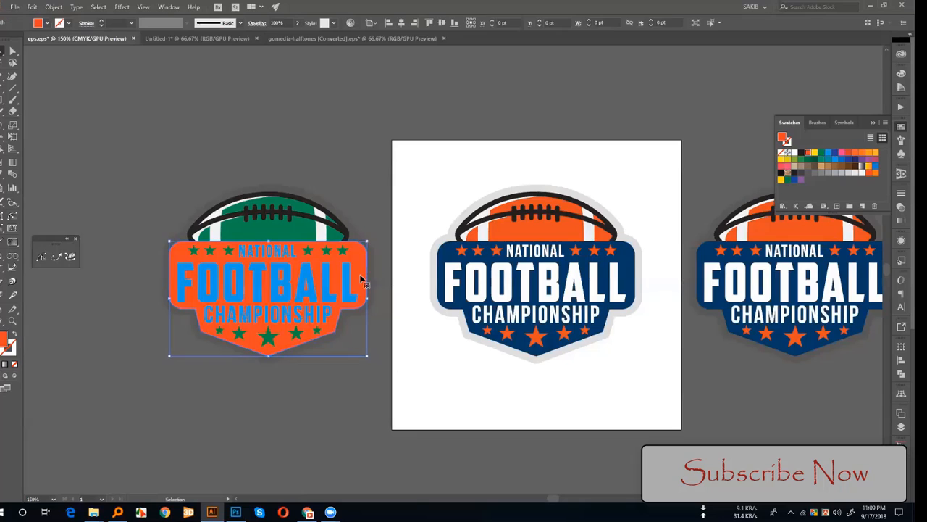
{"action": "left_click", "coordinate": [855, 159]}
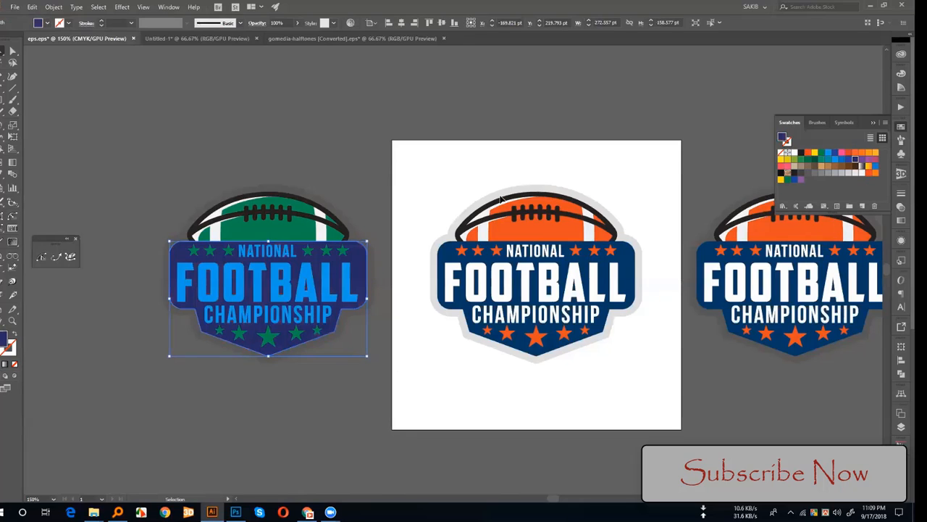
{"action": "left_click", "coordinate": [397, 248]}
Step: Recolor the green-football logo's lettering yellow
{"action": "left_click", "coordinate": [346, 277]}
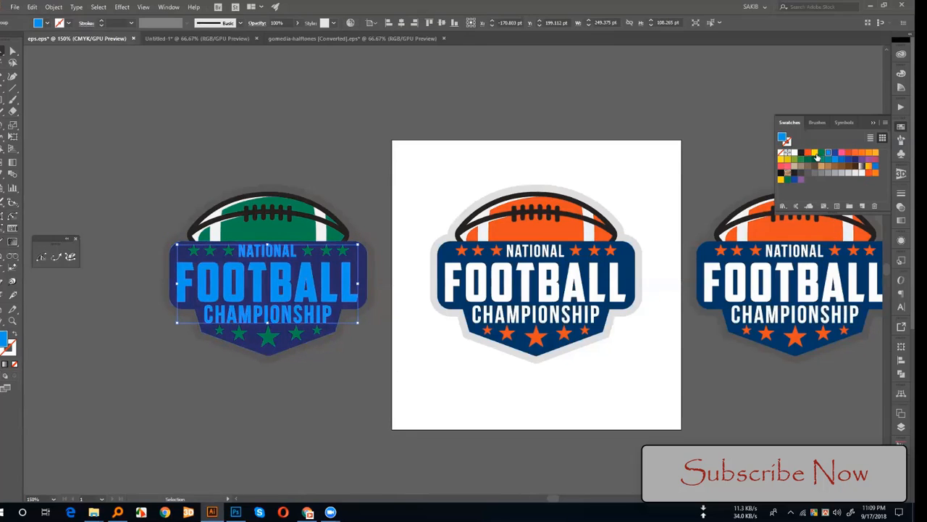
{"action": "left_click", "coordinate": [815, 153]}
{"action": "left_click", "coordinate": [363, 398]}
{"action": "left_click_drag", "start_coordinate": [373, 407], "coordinate": [386, 405]}
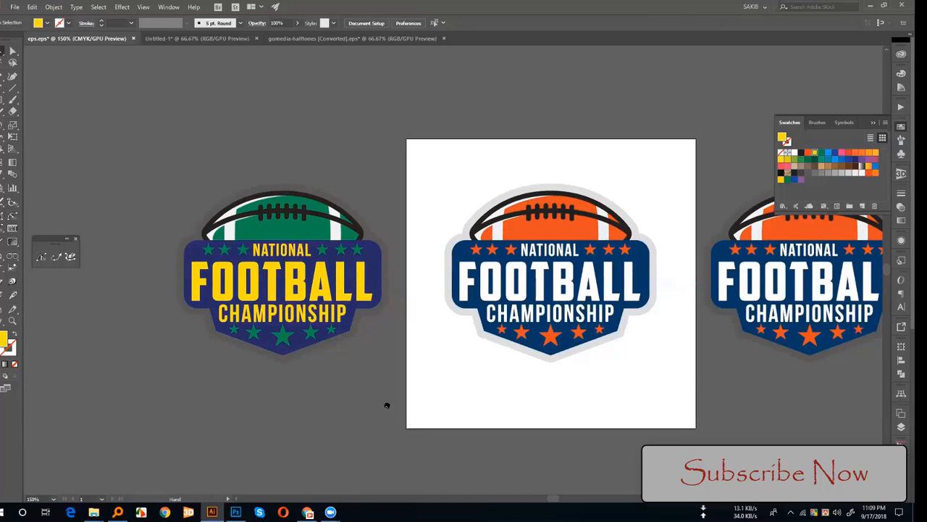
{"action": "left_click", "coordinate": [368, 238]}
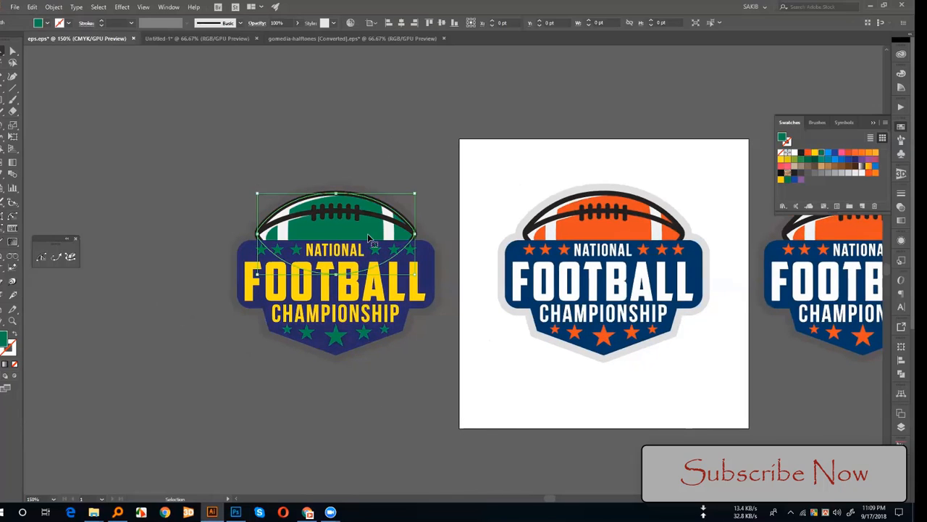
{"action": "left_click", "coordinate": [475, 276]}
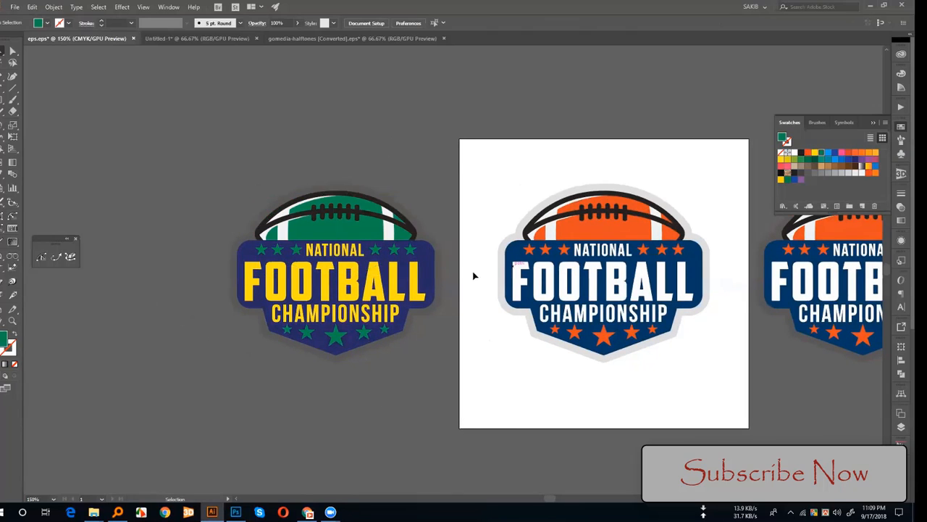
{"action": "left_click", "coordinate": [358, 238]}
{"action": "left_click", "coordinate": [375, 251]}
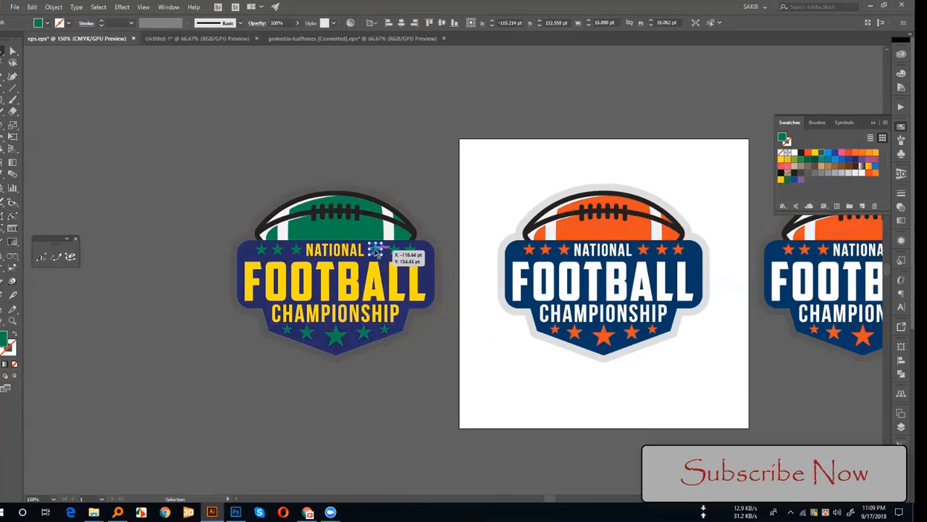
{"action": "left_click", "coordinate": [503, 213]}
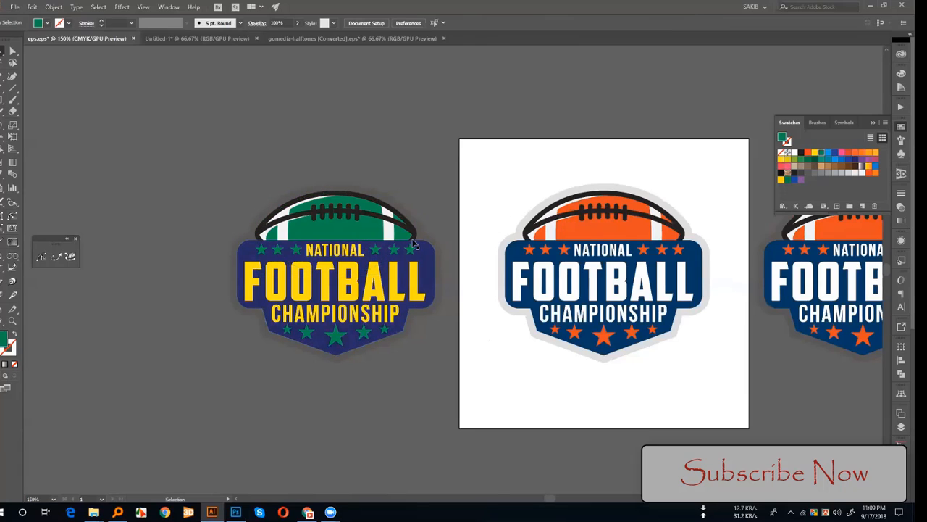
Step: Select all objects sharing the green football's fill and stroke, try an orange fill on them, and recolor them bright blue
{"action": "left_click", "coordinate": [355, 228]}
{"action": "left_click", "coordinate": [98, 7]}
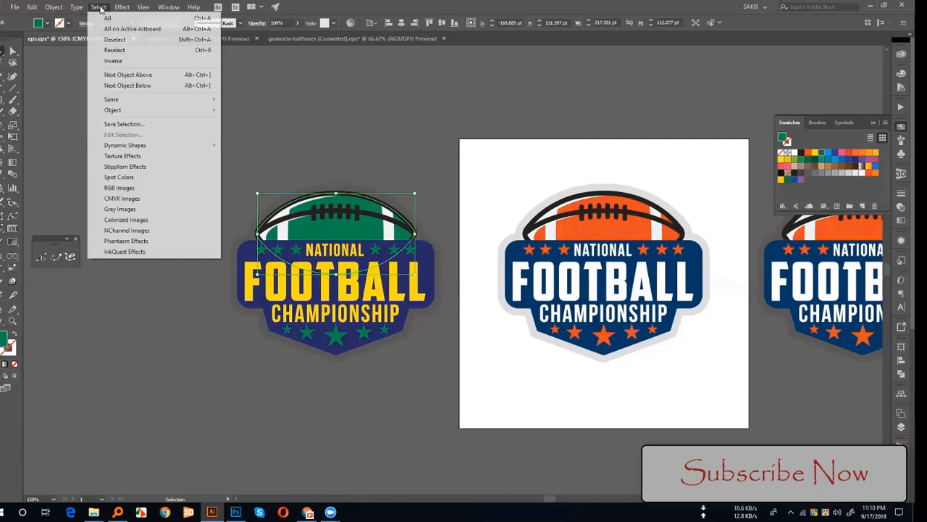
{"action": "mouse_move", "coordinate": [133, 99]}
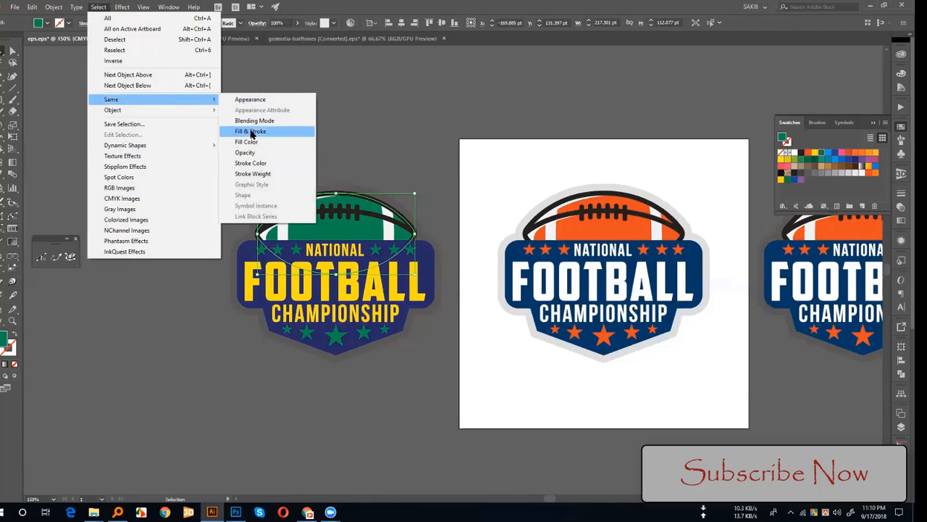
{"action": "left_click", "coordinate": [250, 131]}
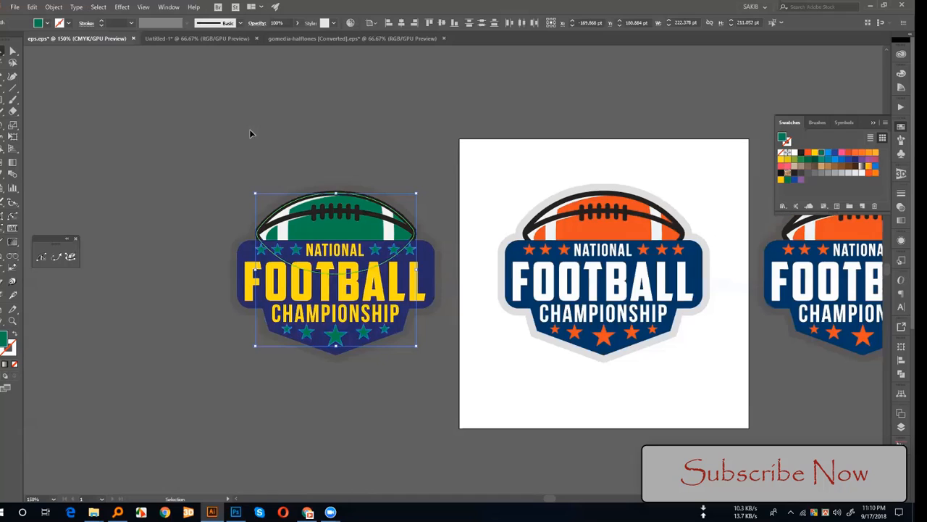
{"action": "left_click", "coordinate": [807, 153]}
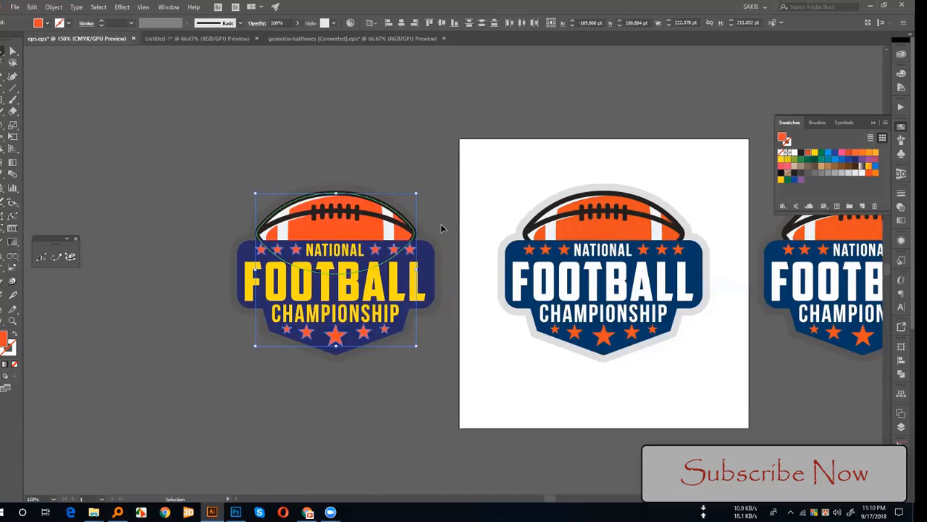
{"action": "left_click", "coordinate": [794, 153]}
{"action": "left_click", "coordinate": [835, 159]}
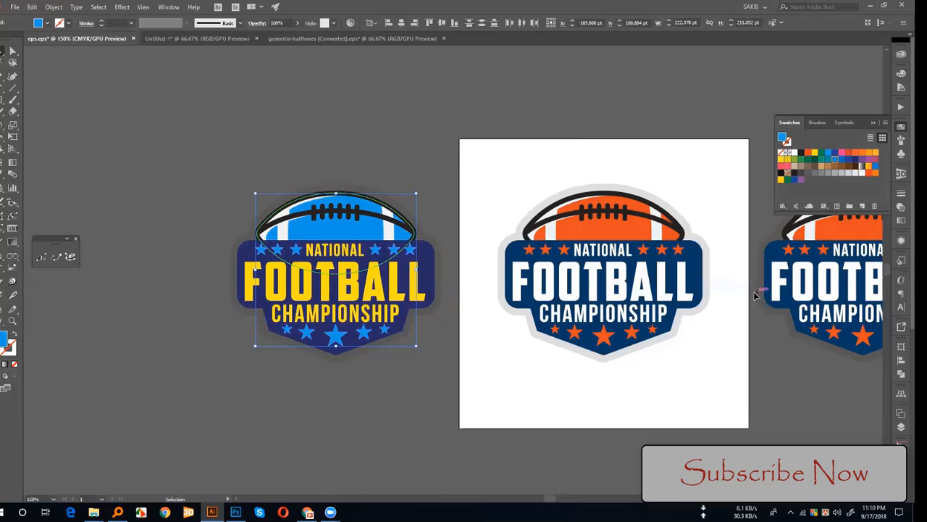
Step: Fill the blue-football logo's badge shape orange and its lettering black
{"action": "left_click", "coordinate": [426, 261]}
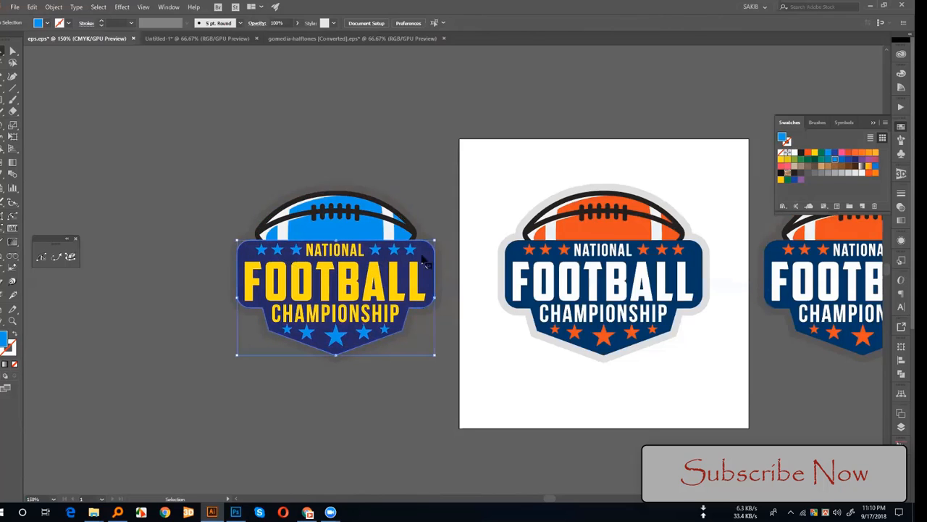
{"action": "left_click", "coordinate": [809, 152]}
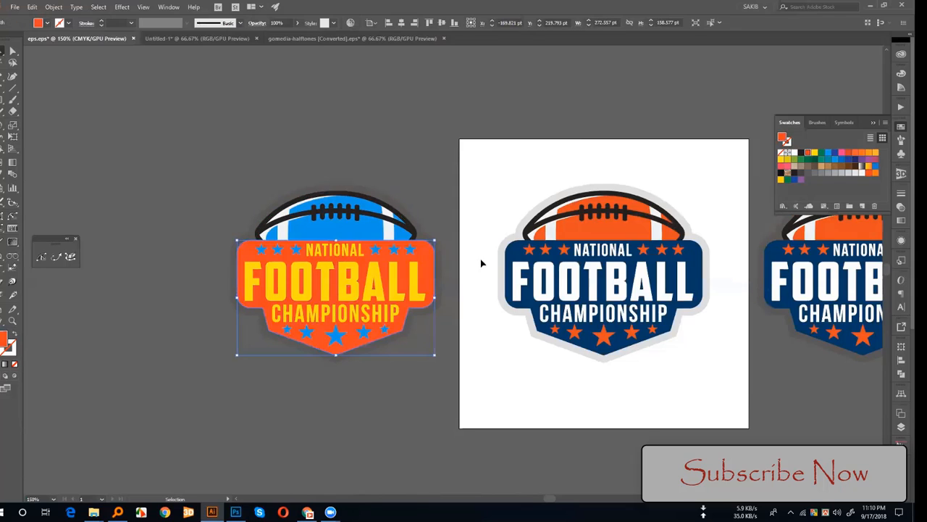
{"action": "left_click", "coordinate": [419, 279]}
{"action": "left_click", "coordinate": [801, 153]}
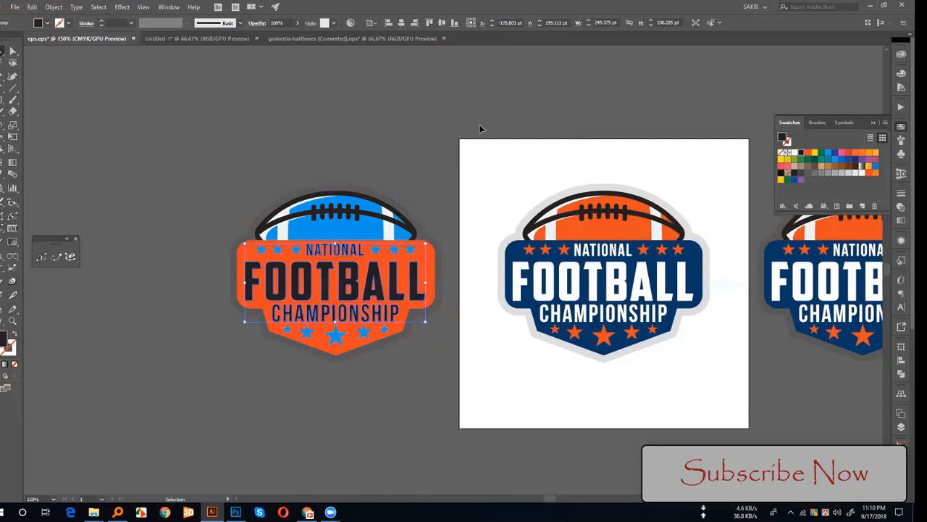
Step: Select the football and all stars sharing the bright blue fill and recolor them dark indigo blue
{"action": "left_click", "coordinate": [367, 336]}
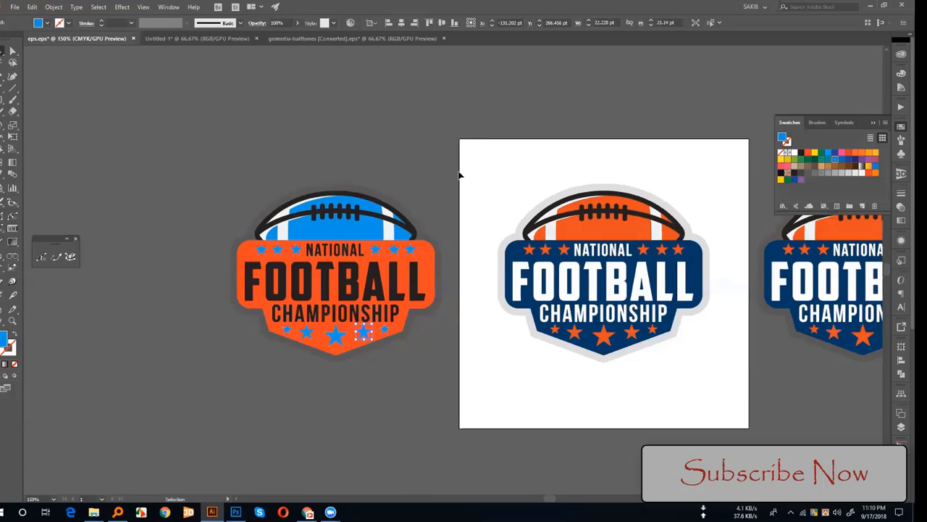
{"action": "key", "text": "a"}
{"action": "key", "text": "v"}
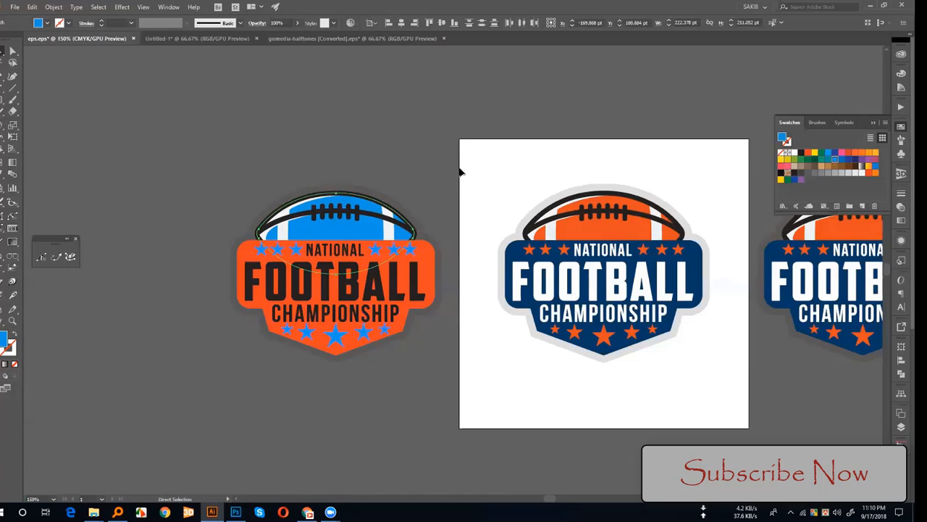
{"action": "left_click", "coordinate": [856, 160]}
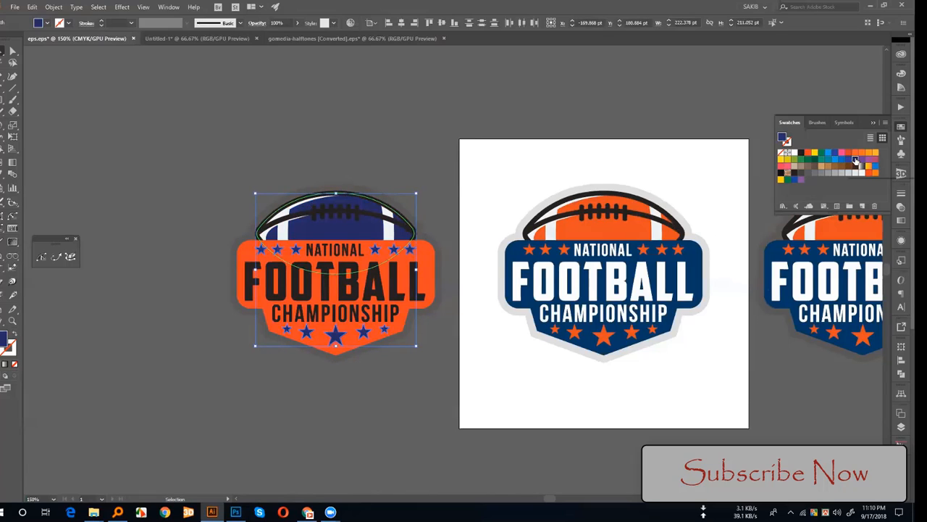
{"action": "left_click", "coordinate": [523, 116]}
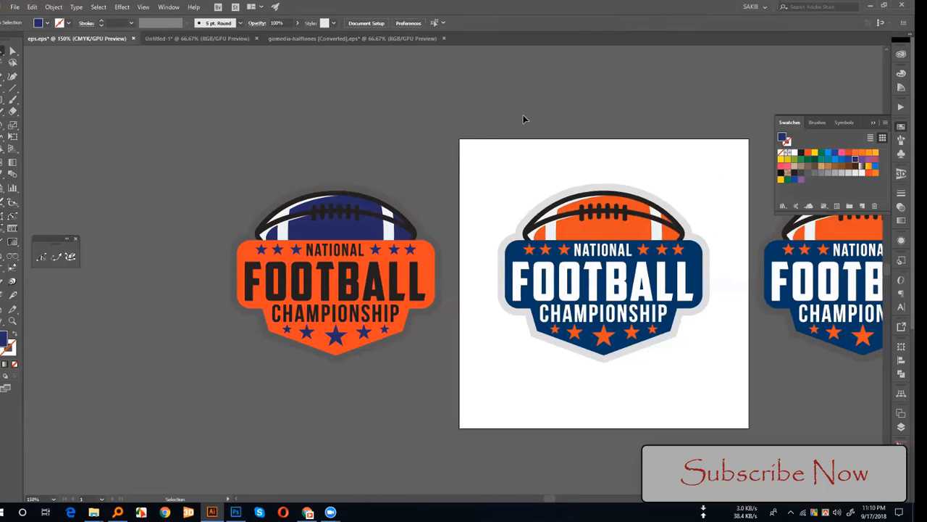
Step: Fill the orange badge shape behind the black lettering with bright blue
{"action": "key", "text": "space"}
{"action": "left_click_drag", "start_coordinate": [453, 120], "coordinate": [516, 116]}
{"action": "left_click", "coordinate": [491, 269]}
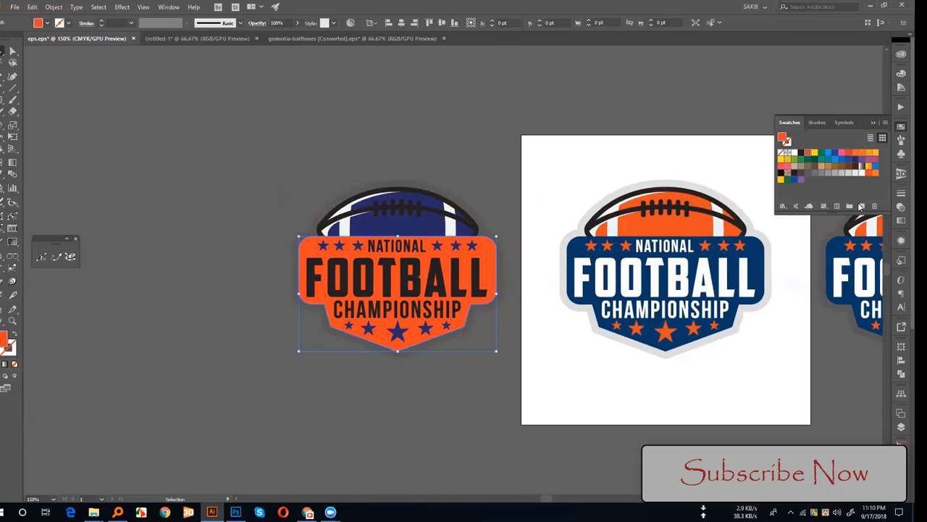
{"action": "left_click", "coordinate": [836, 159]}
{"action": "left_click", "coordinate": [482, 191]}
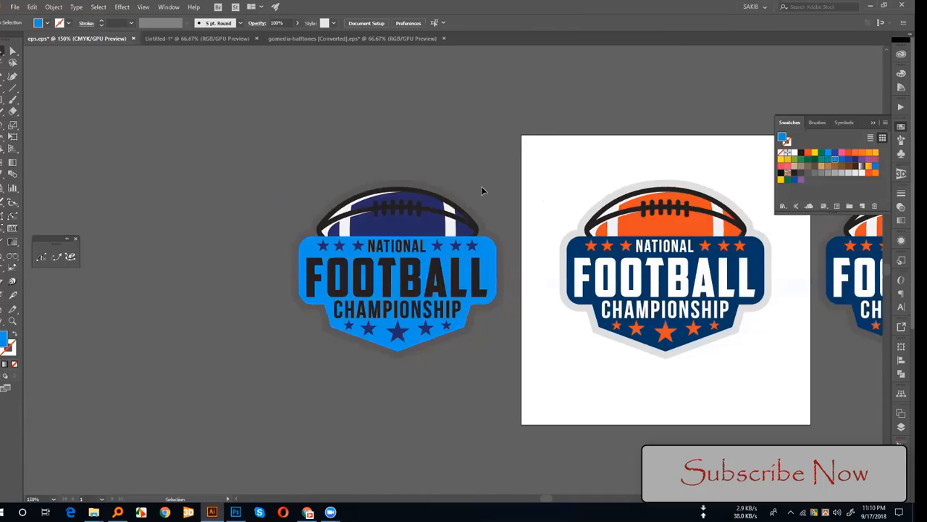
Step: Move the semi-transparent backing shape out from behind the blue-badge logo and set its opacity to 100%
{"action": "left_click", "coordinate": [464, 208]}
{"action": "key", "text": "space"}
{"action": "left_click_drag", "start_coordinate": [496, 145], "coordinate": [369, 150]}
{"action": "key", "text": "ctrl+f"}
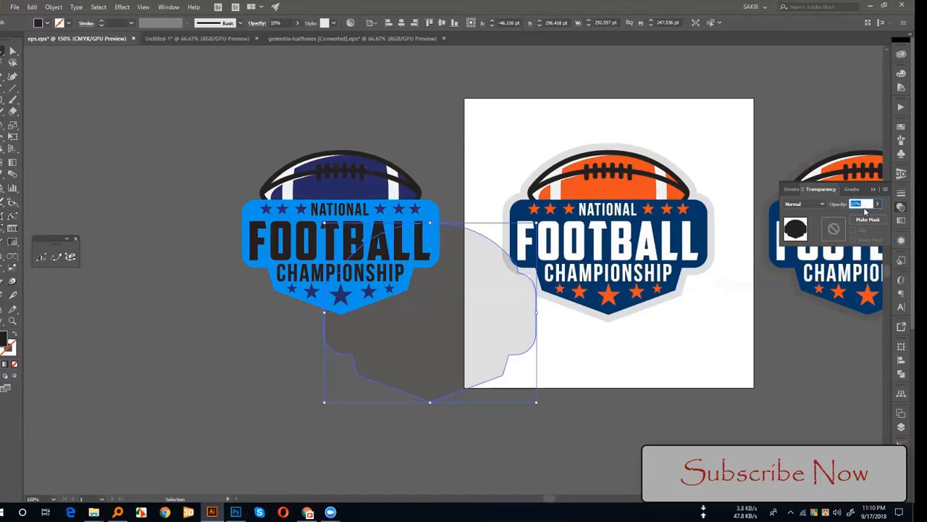
{"action": "type", "text": "500"}
{"action": "key", "text": "Return"}
{"action": "left_click", "coordinate": [204, 397]}
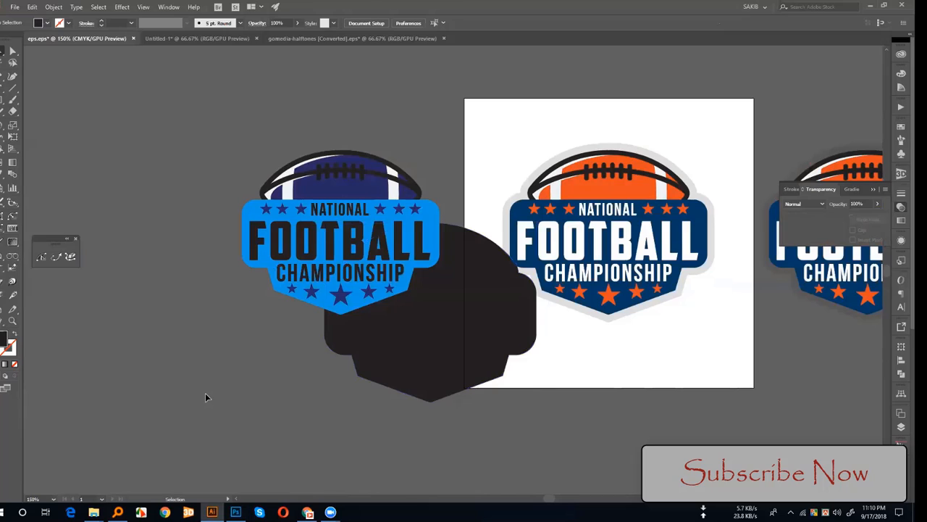
Step: Draw a rectangle about 56 by 49 pt near the artboard's upper-left corner and fill it orange-brown
{"action": "left_click", "coordinate": [13, 101]}
{"action": "left_click_drag", "start_coordinate": [480, 107], "coordinate": [521, 142]}
{"action": "left_click", "coordinate": [901, 73]}
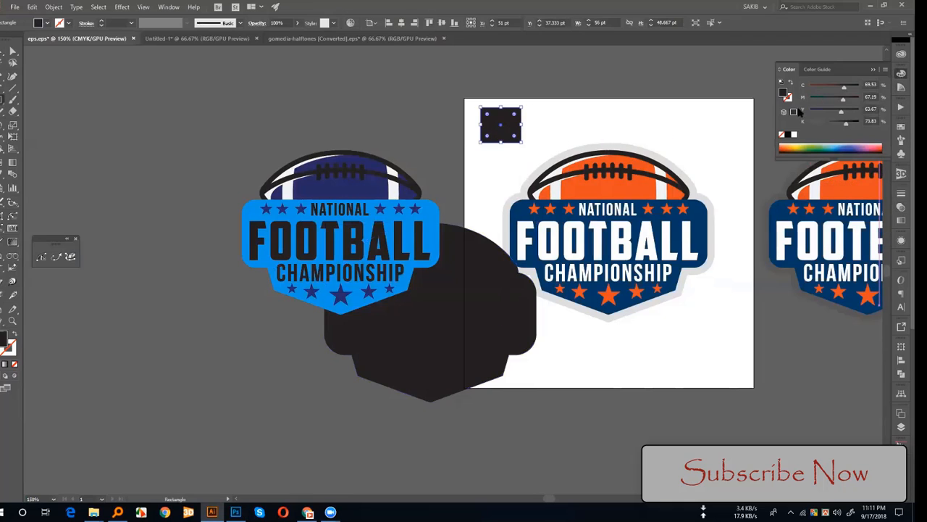
{"action": "left_click", "coordinate": [794, 147]}
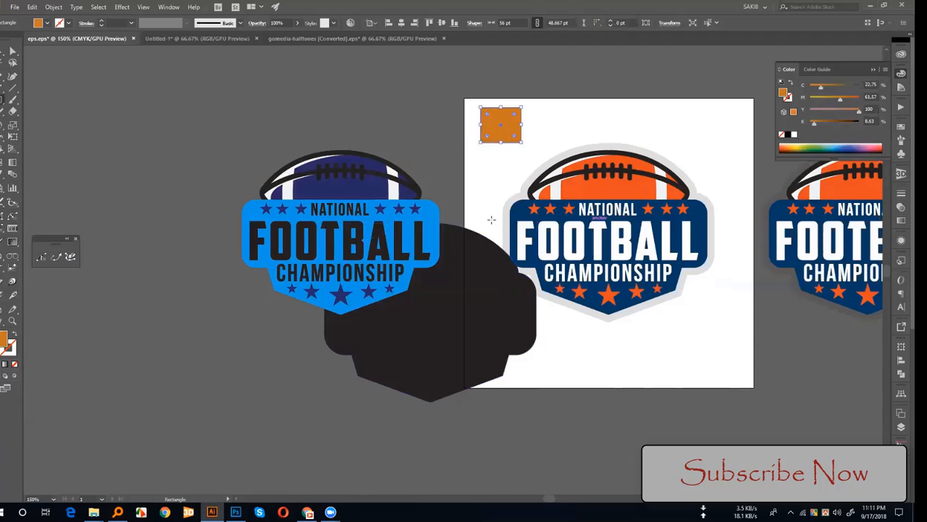
Step: Apply the artboard logo's light grey outline appearance to the rectangle with the Eyedropper and check its transparency settings
{"action": "left_click", "coordinate": [13, 55]}
{"action": "key", "text": "i"}
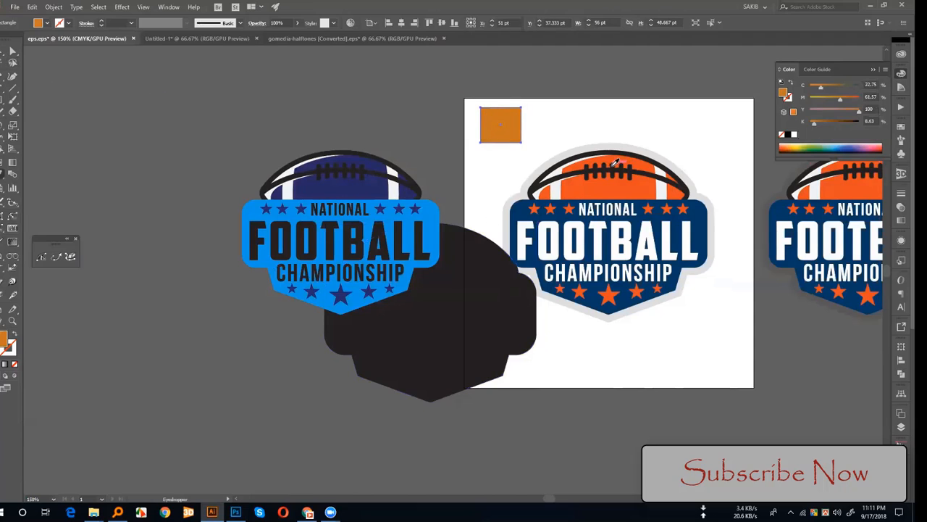
{"action": "left_click", "coordinate": [606, 142]}
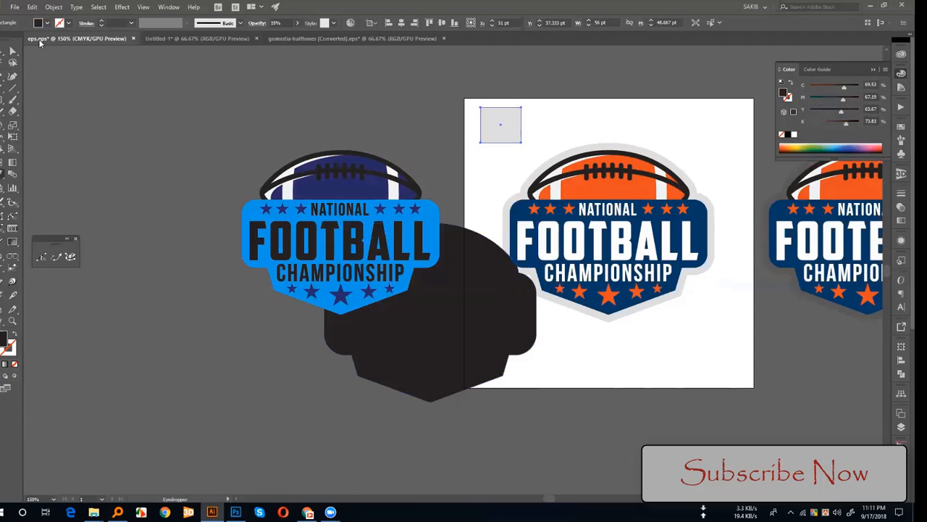
{"action": "left_click", "coordinate": [13, 55]}
{"action": "left_click", "coordinate": [348, 79]}
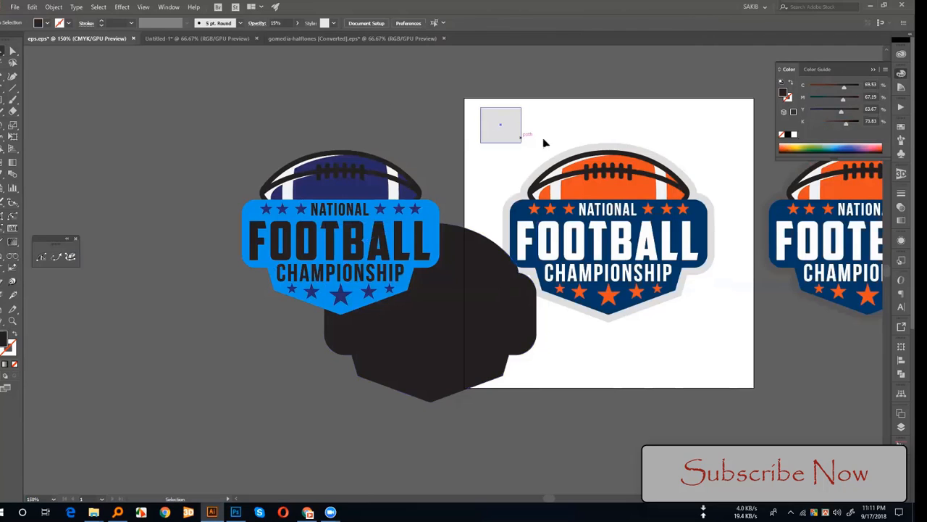
{"action": "left_click", "coordinate": [503, 126]}
{"action": "left_click", "coordinate": [901, 207]}
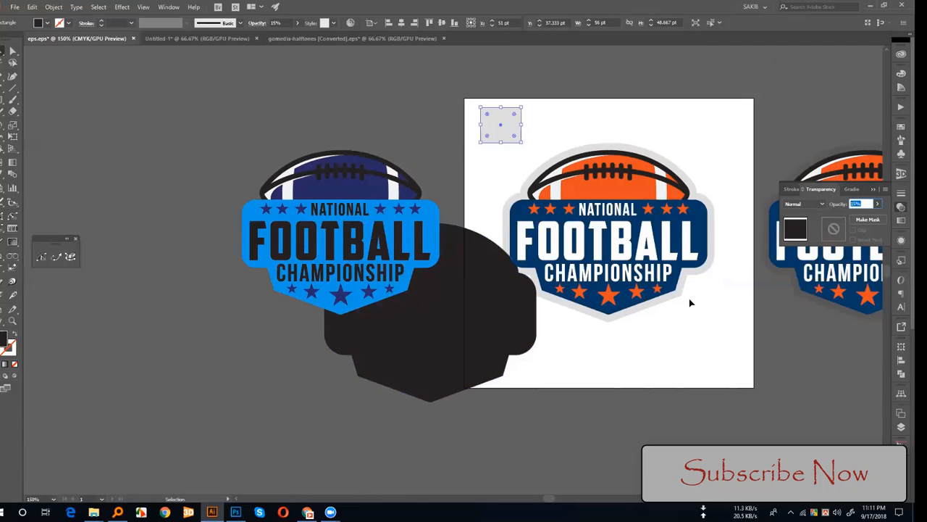
{"action": "left_click", "coordinate": [730, 207]}
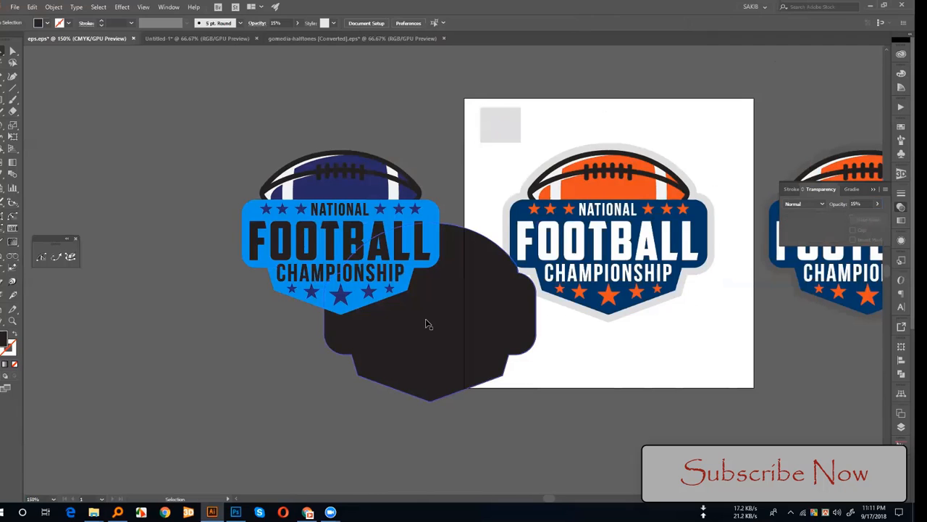
Step: Undo the sampled appearance and the drawing of the small rectangle
{"action": "left_click", "coordinate": [426, 321]}
{"action": "key", "text": "ctrl+z"}
{"action": "key", "text": "ctrl+z"}
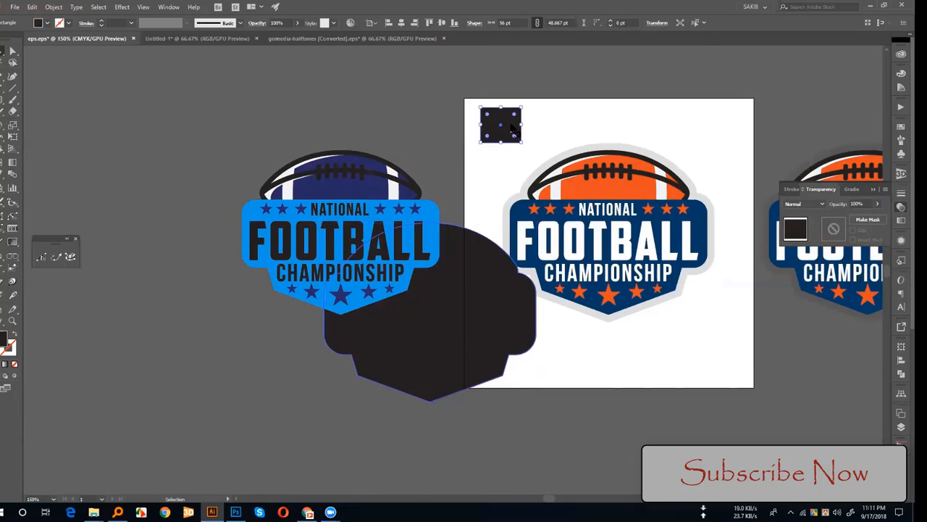
{"action": "key", "text": "ctrl+z"}
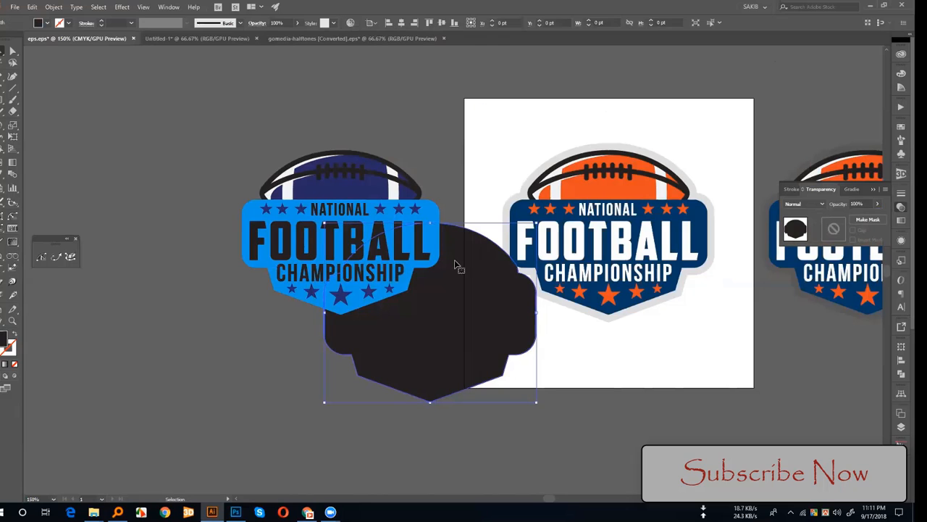
Step: Delete the blue-badge logo copy together with its black backing shape
{"action": "left_click_drag", "start_coordinate": [258, 155], "coordinate": [414, 362]}
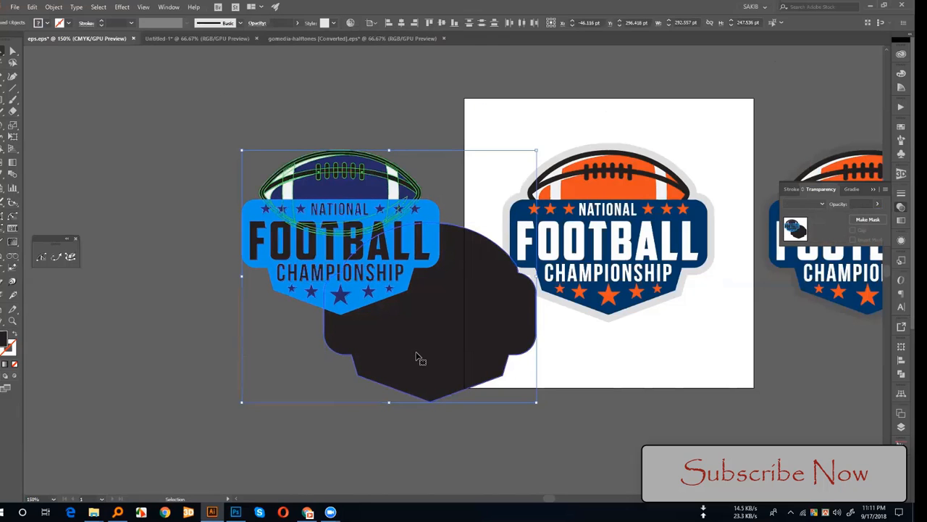
{"action": "key", "text": "Delete"}
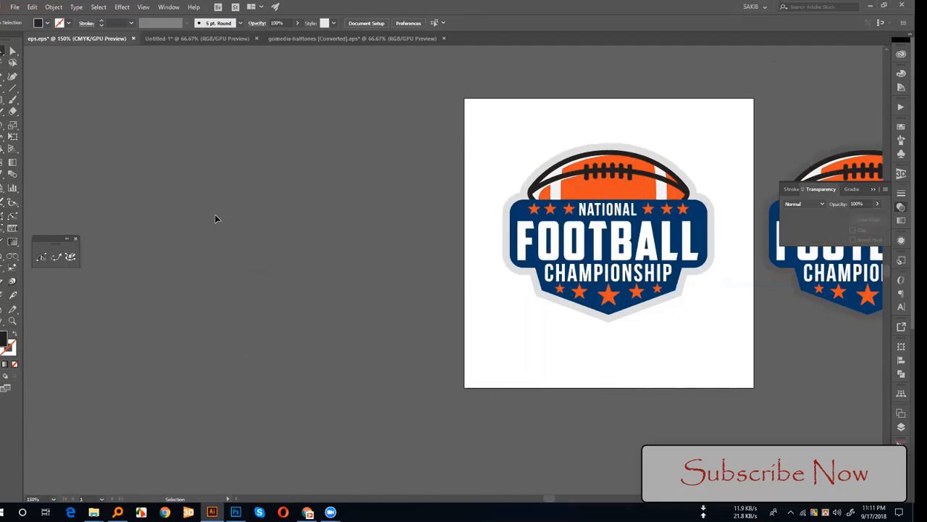
Step: Switch to the 01-tshirt-mockup.psd document in Photoshop and show the Change Tshirt color layer in the Black Tshirt group
{"action": "left_click", "coordinate": [235, 511]}
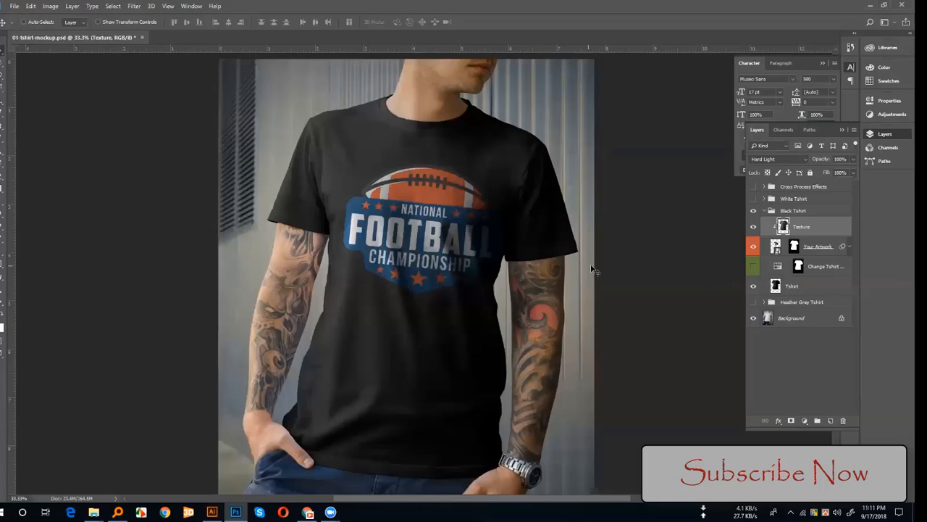
{"action": "left_click", "coordinate": [754, 268]}
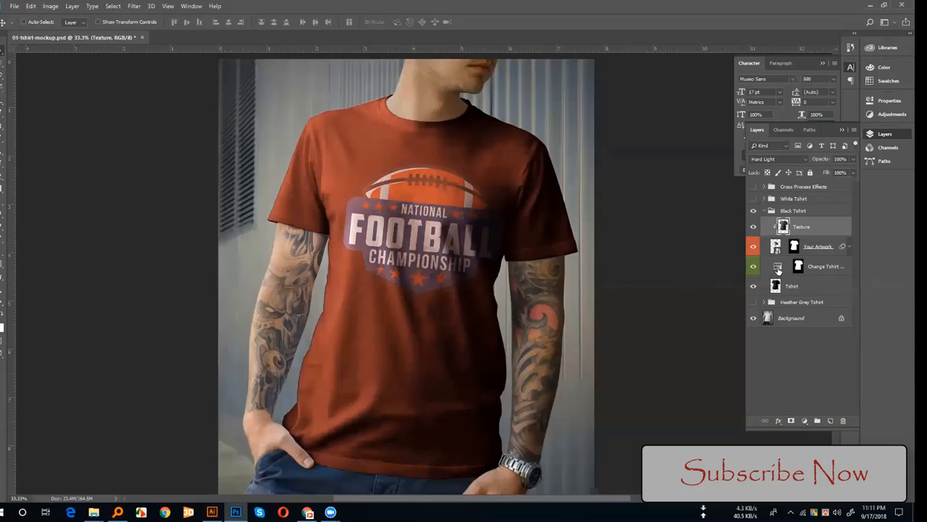
Step: Try the Change Tshirt Color adjustment at hue 132 with lightness +38, and settle on a dark blue shirt with lightness -82
{"action": "double_click", "coordinate": [778, 269]}
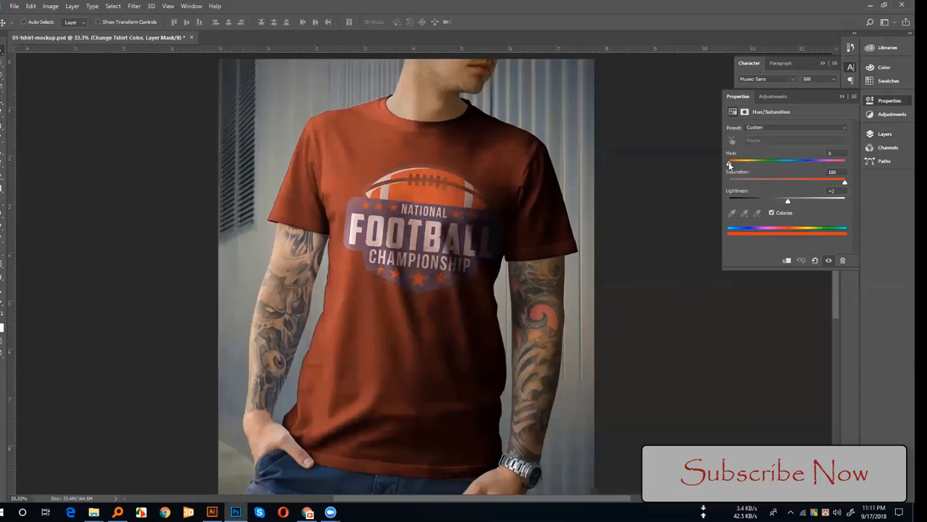
{"action": "left_click_drag", "start_coordinate": [730, 166], "coordinate": [771, 171]}
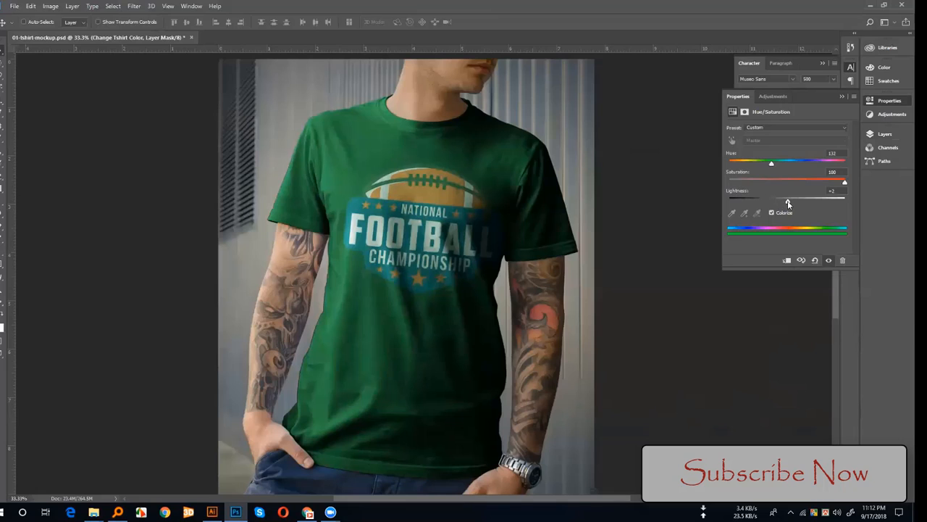
{"action": "left_click_drag", "start_coordinate": [788, 202], "coordinate": [808, 204]}
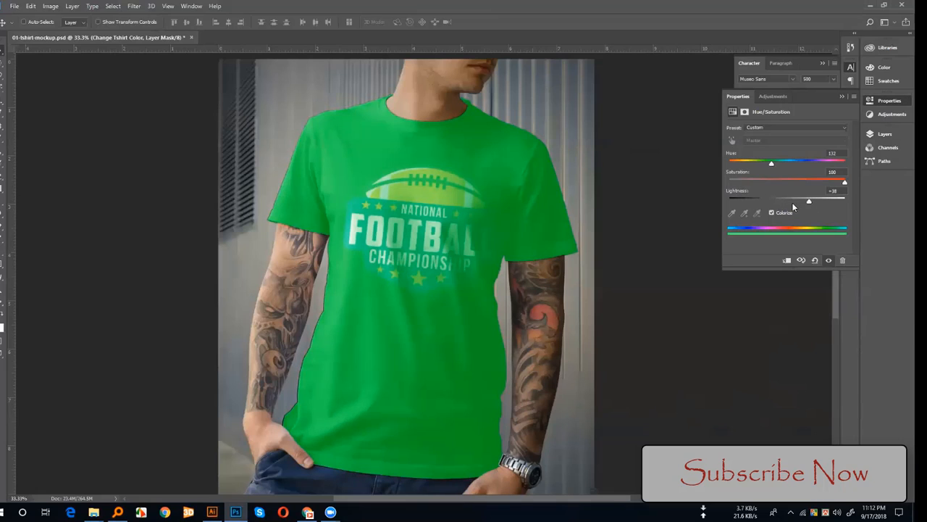
{"action": "left_click", "coordinate": [738, 203]}
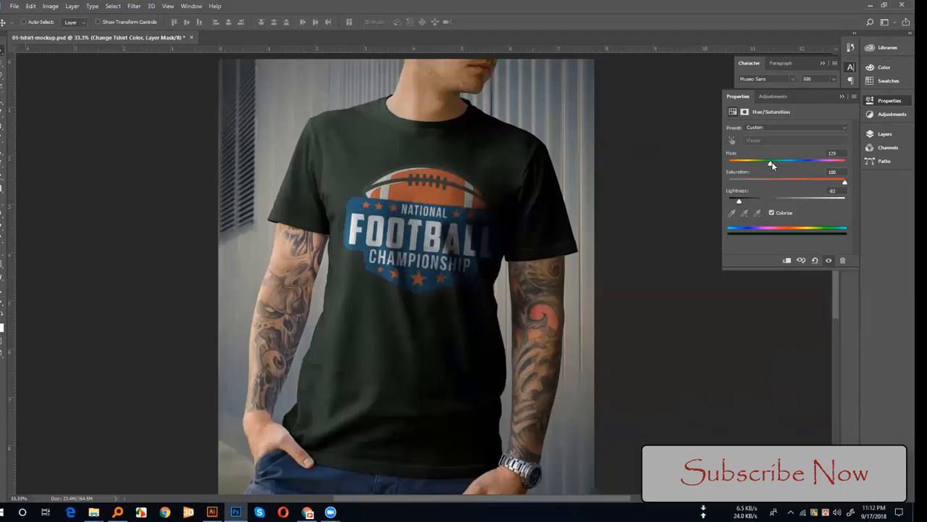
{"action": "left_click_drag", "start_coordinate": [772, 166], "coordinate": [810, 165]}
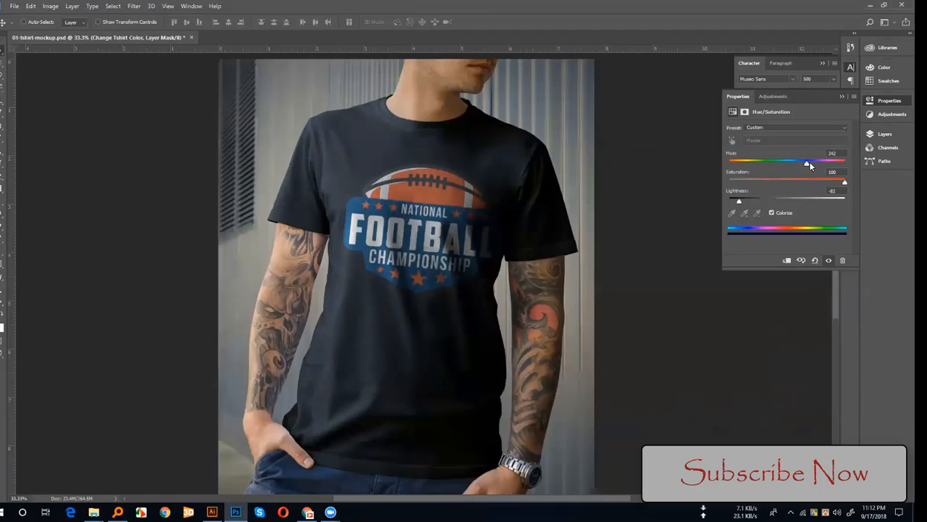
{"action": "left_click", "coordinate": [841, 96]}
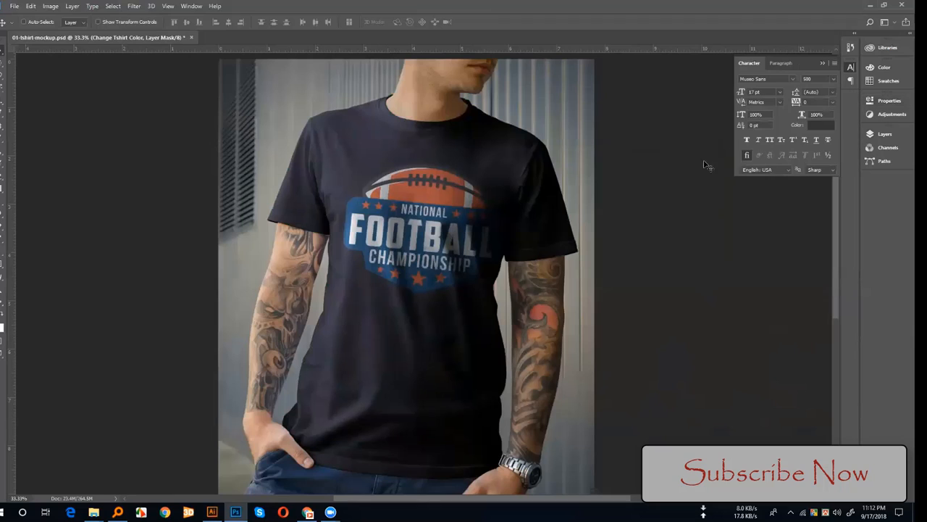
Step: Hide the Change Tshirt Color layer, and display the White Tshirt group in place of the collapsed Black Tshirt group
{"action": "left_click", "coordinate": [882, 134]}
{"action": "left_click", "coordinate": [752, 268]}
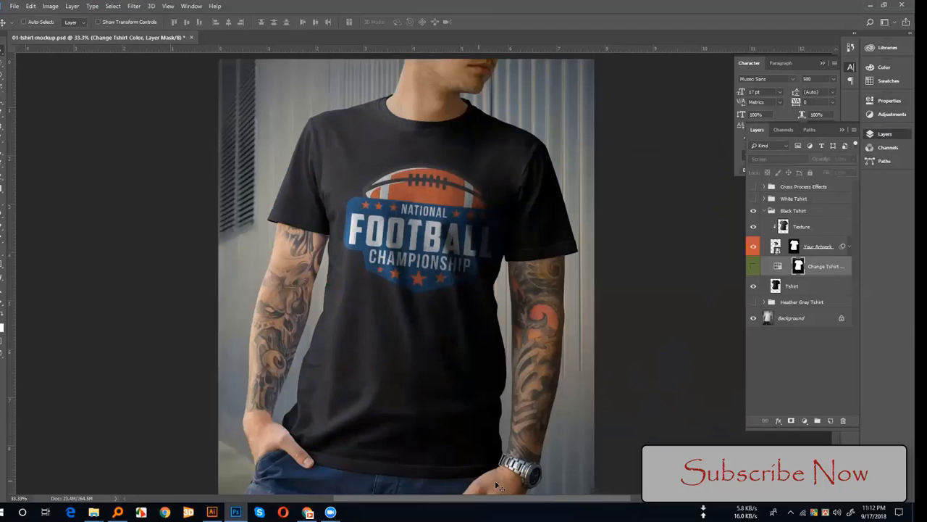
{"action": "left_click", "coordinate": [765, 211]}
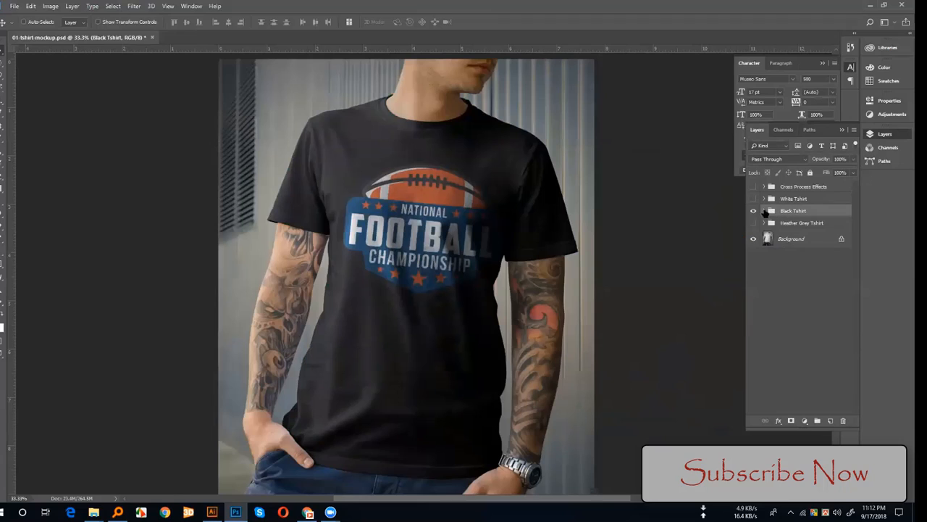
{"action": "left_click", "coordinate": [753, 199]}
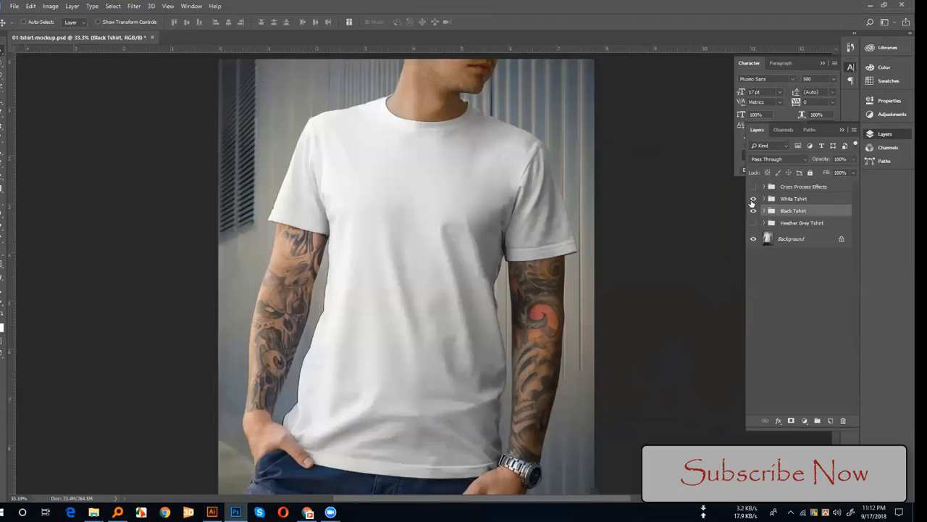
{"action": "left_click", "coordinate": [753, 211]}
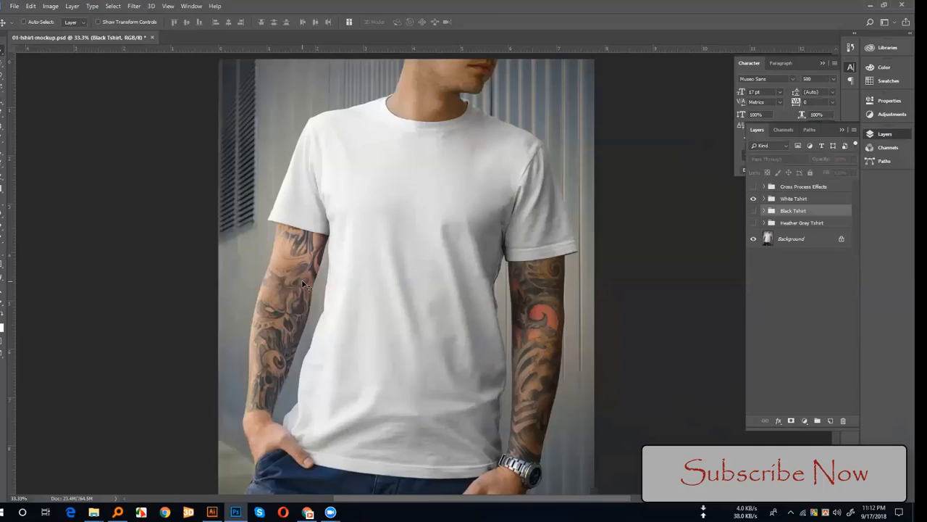
Step: Open mockup-male.jpg from the T shirt folder in File Explorer as a separate document in Photoshop
{"action": "key", "text": "alt+Tab"}
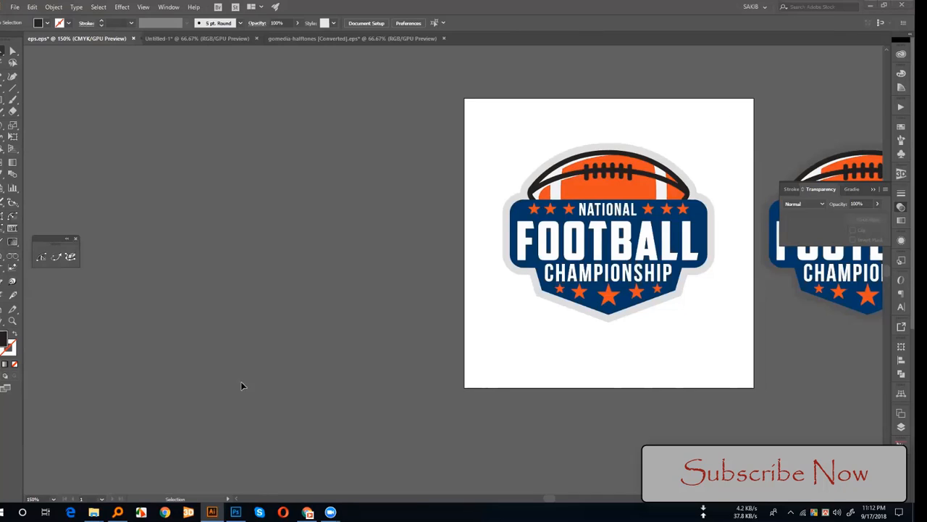
{"action": "mouse_move", "coordinate": [93, 512]}
{"action": "mouse_move", "coordinate": [51, 475]}
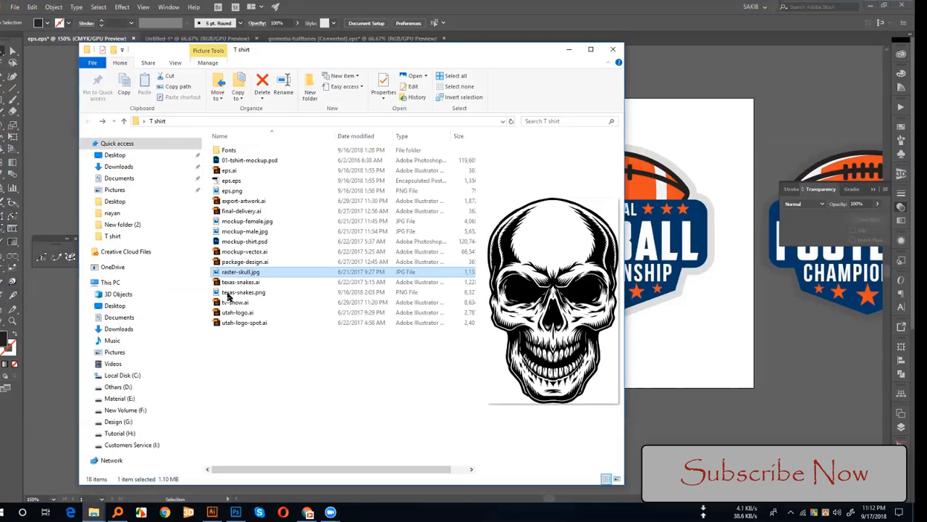
{"action": "left_click", "coordinate": [236, 232]}
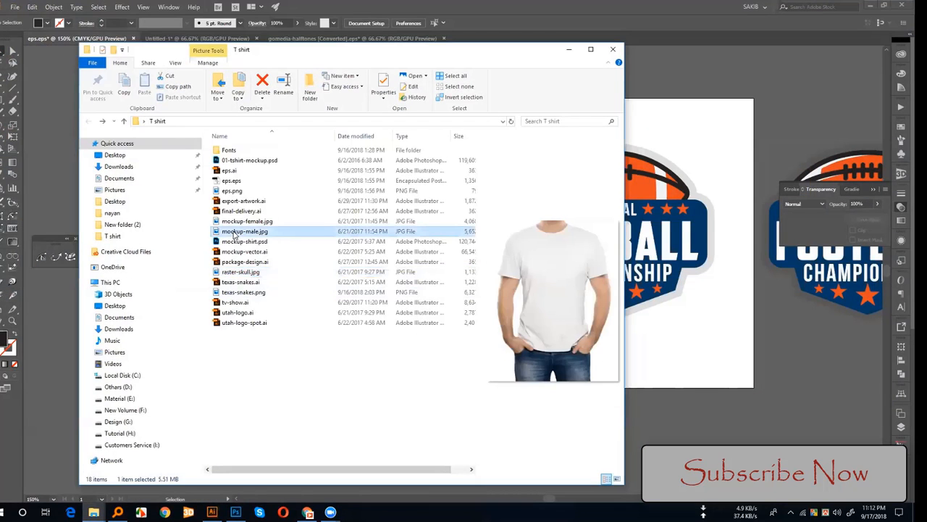
{"action": "left_click_drag", "start_coordinate": [233, 236], "coordinate": [235, 511]}
{"action": "left_click_drag", "start_coordinate": [215, 45], "coordinate": [214, 35]}
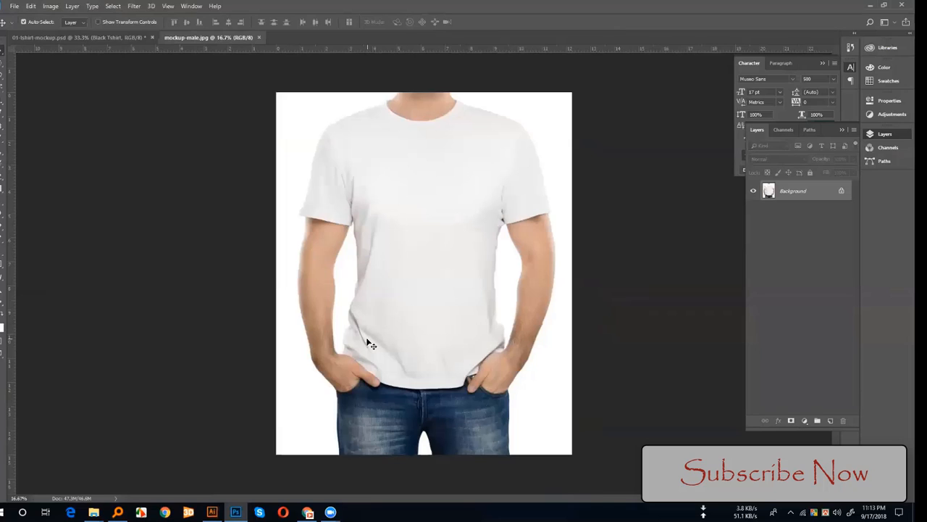
{"action": "key", "text": "ctrl+plus"}
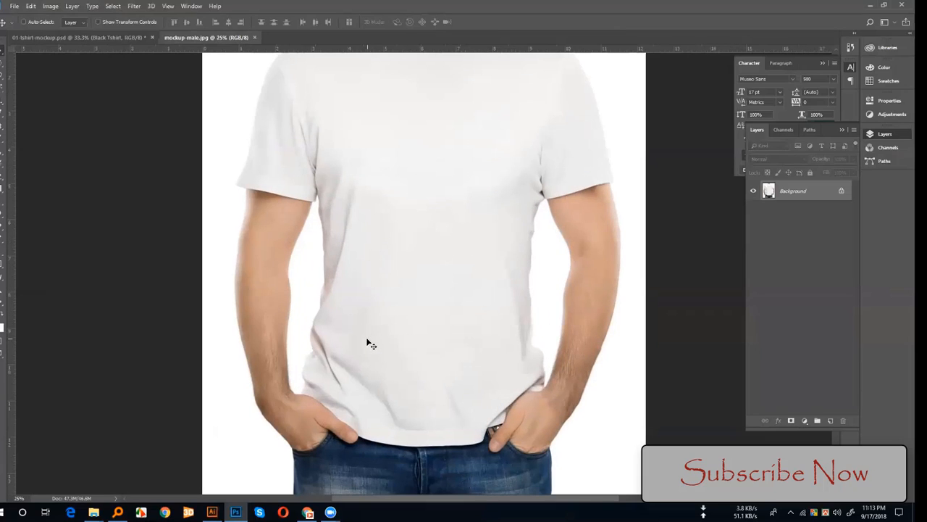
Step: Return to 01-tshirt-mockup.psd and switch the visible shirt from the White Tshirt group to the Black Tshirt group
{"action": "left_click", "coordinate": [112, 37]}
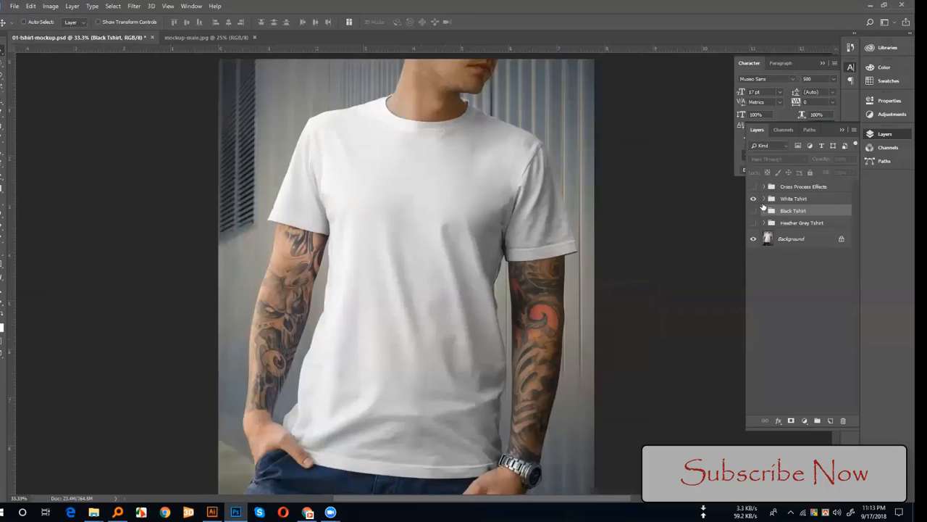
{"action": "left_click", "coordinate": [763, 199]}
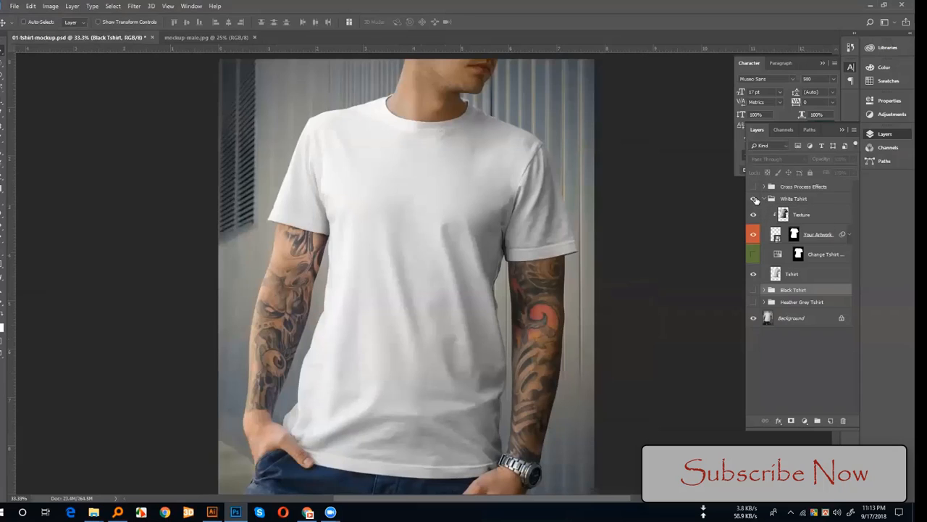
{"action": "left_click", "coordinate": [754, 198]}
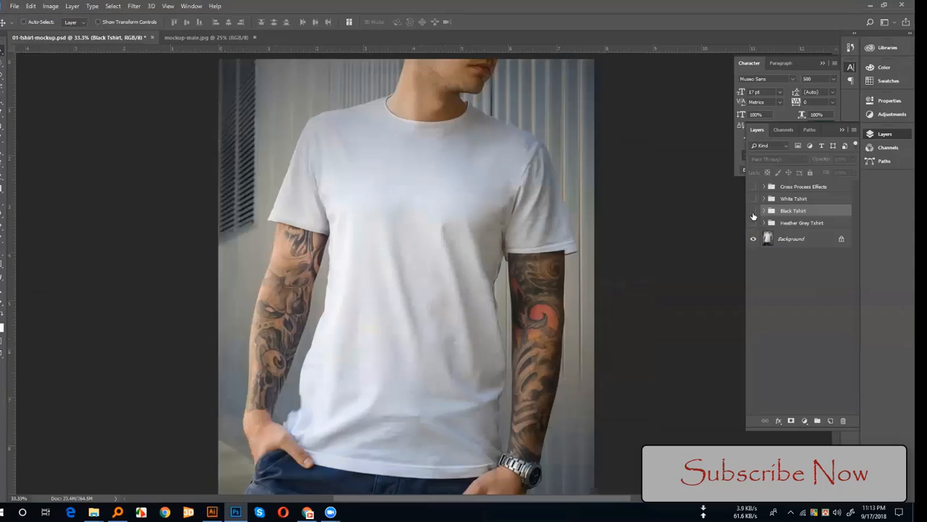
{"action": "left_click", "coordinate": [753, 211]}
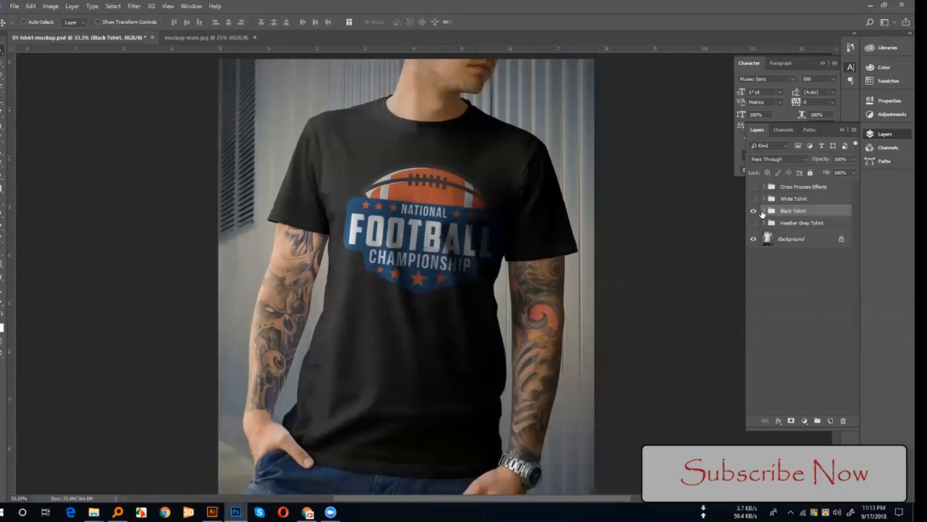
Step: Hide and restore the Texture layer in the Black Tshirt group, and load its shirt outline as a selection before deselecting it
{"action": "left_click", "coordinate": [765, 211]}
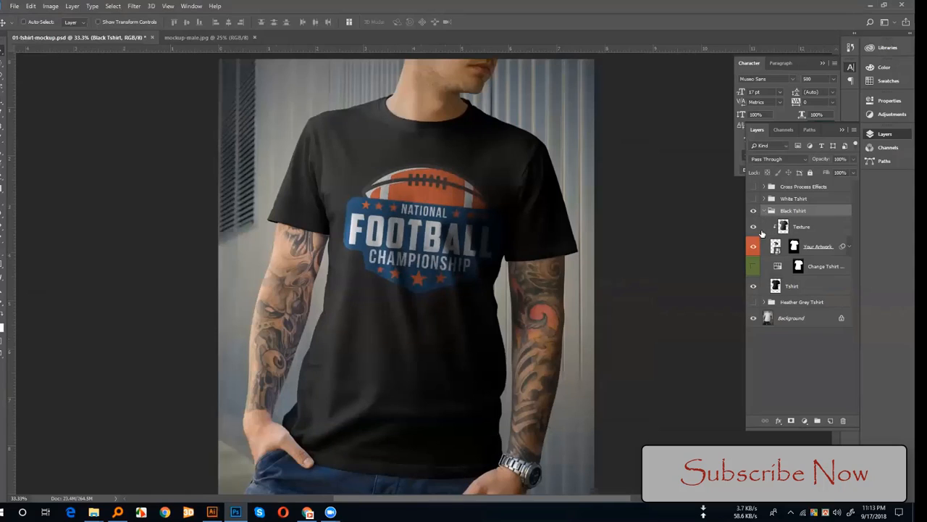
{"action": "left_click", "coordinate": [754, 228]}
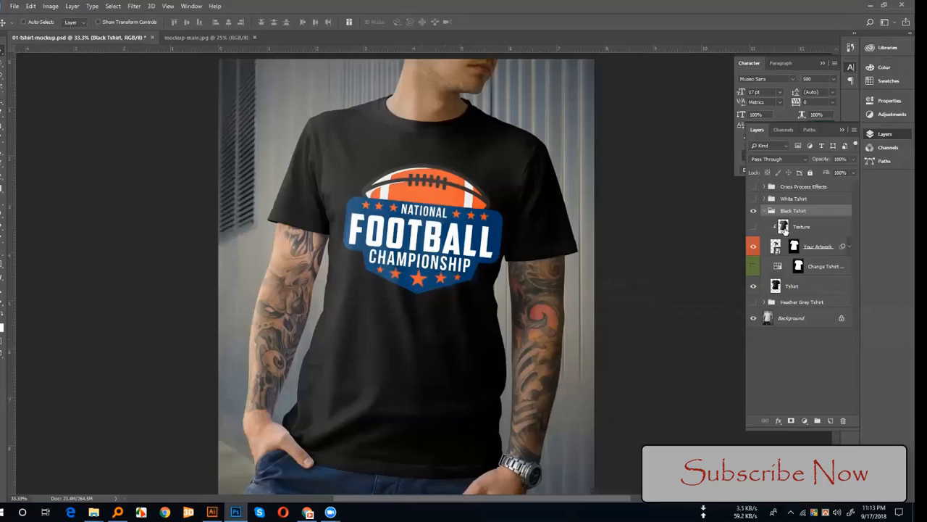
{"action": "left_click", "coordinate": [754, 227]}
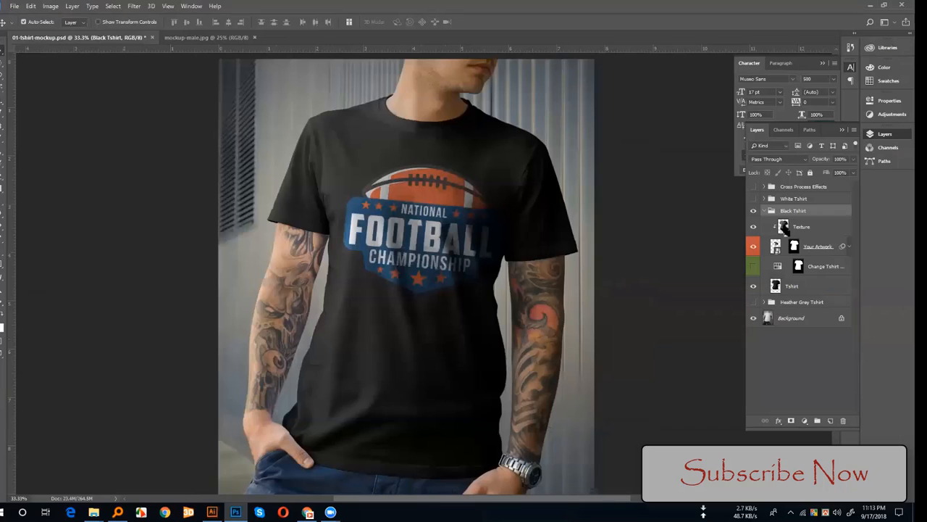
{"action": "left_click", "coordinate": [783, 227], "text": "ctrl"}
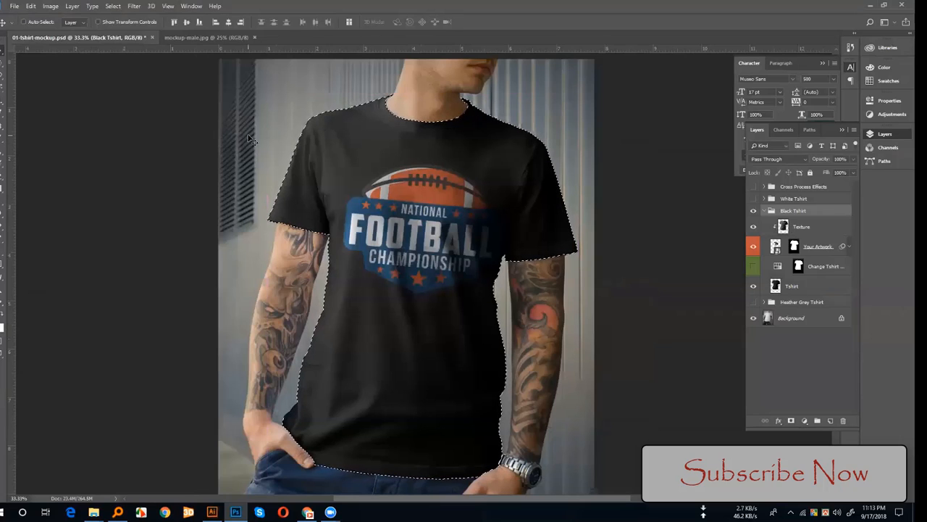
{"action": "key", "text": "ctrl+d"}
Step: Compare the mockup with mockup-male.jpg and inspect the Change Tshirt Color layer mask before collapsing the Black Tshirt group
{"action": "left_click", "coordinate": [190, 37]}
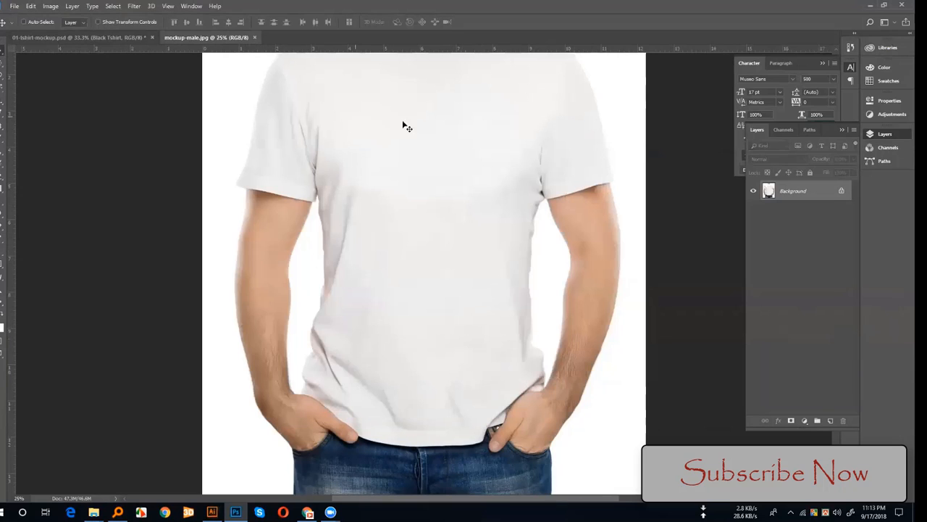
{"action": "left_click", "coordinate": [118, 37]}
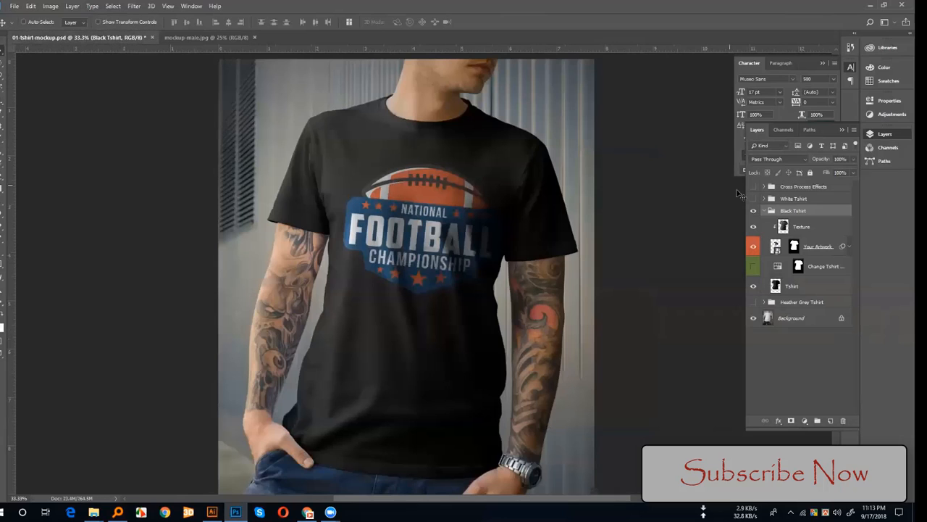
{"action": "left_click", "coordinate": [799, 266]}
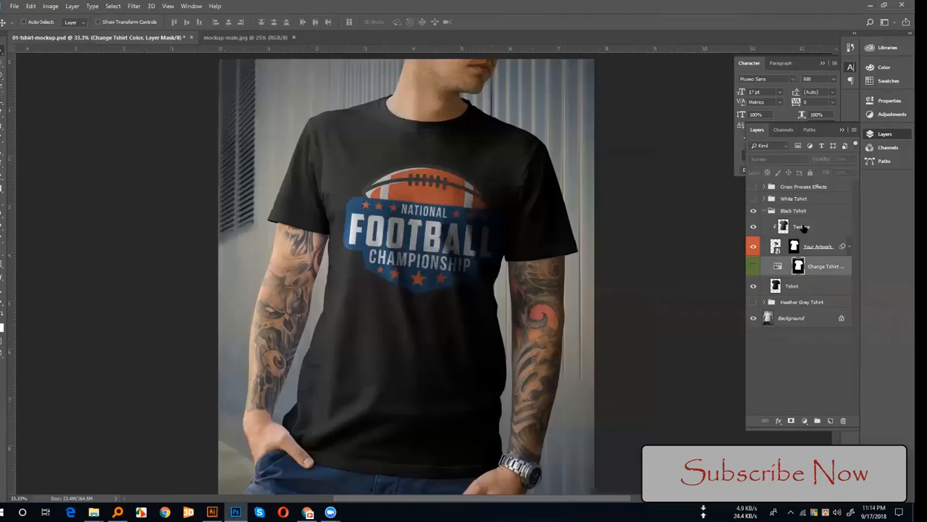
{"action": "left_click", "coordinate": [764, 211]}
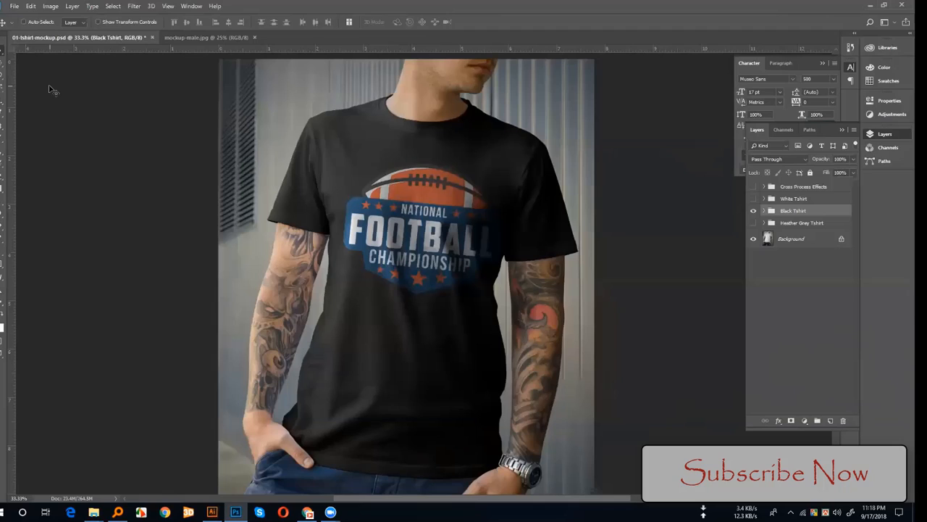
{"action": "left_click", "coordinate": [484, 5]}
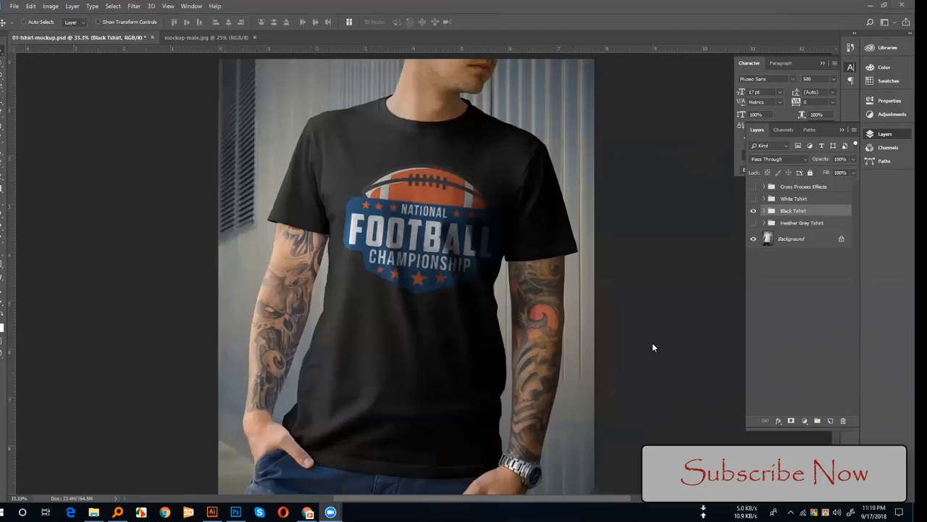
{"action": "left_click", "coordinate": [538, 281]}
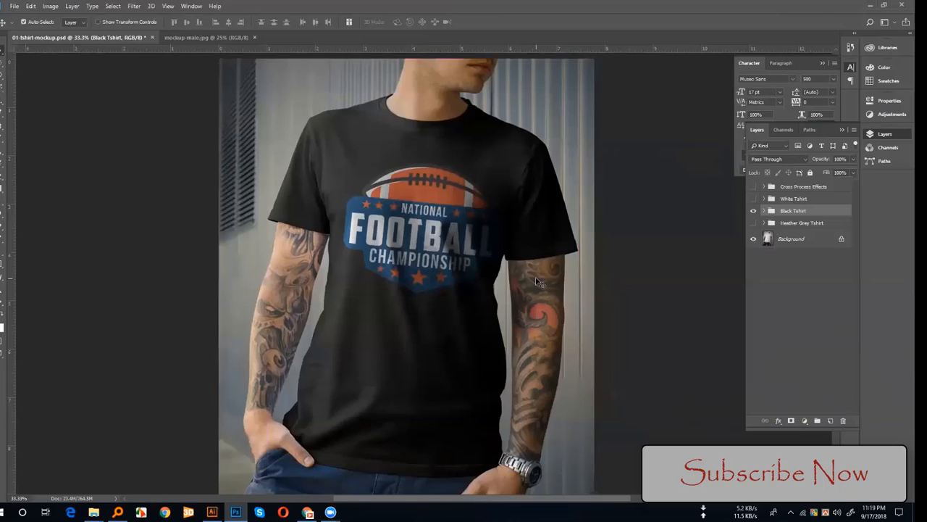
Step: With the Heather Grey Tshirt group shown, briefly hide the Black Tshirt group to preview the grey shirt and restore it
{"action": "key", "text": "ctrl+minus"}
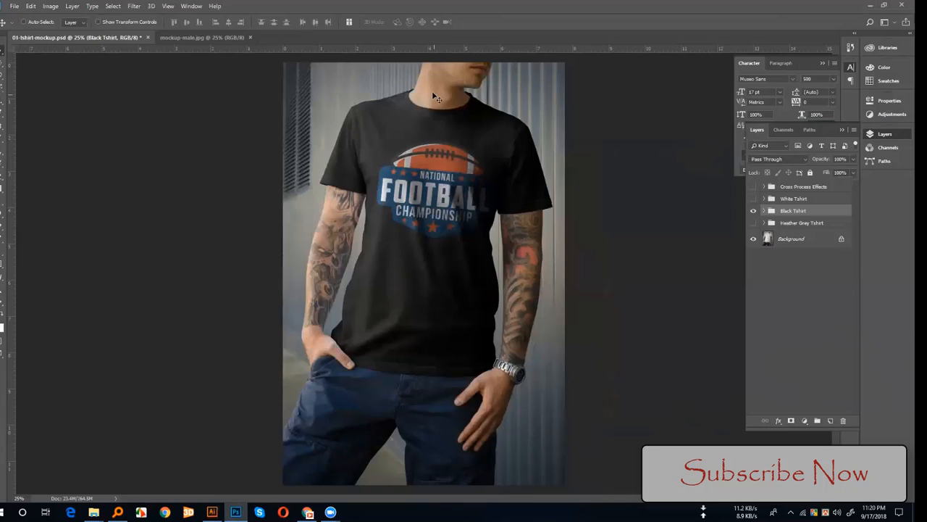
{"action": "left_click", "coordinate": [753, 211]}
{"action": "left_click", "coordinate": [753, 210]}
Step: In mockup-male.jpg, draw a rectangle shape about 912 by 666 px over the upper chest and the wearer's left sleeve
{"action": "left_click", "coordinate": [185, 38]}
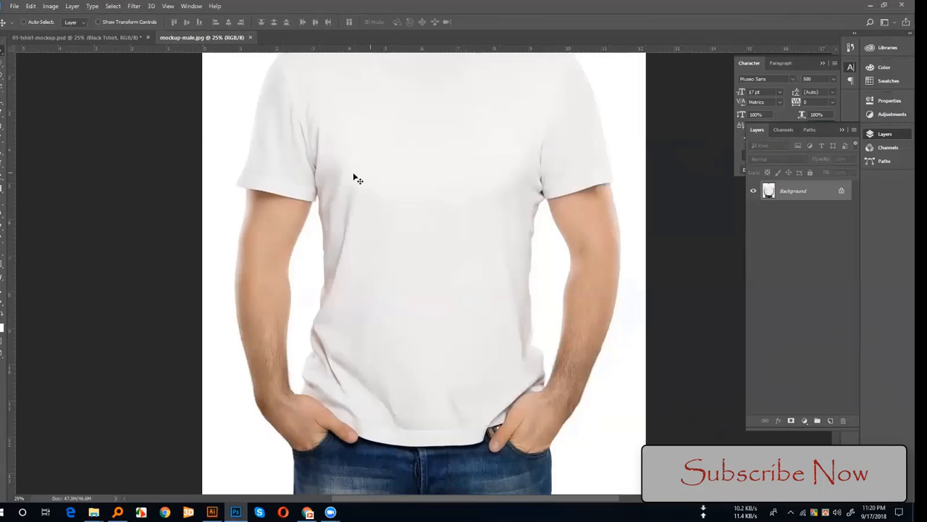
{"action": "key", "text": "ctrl+minus"}
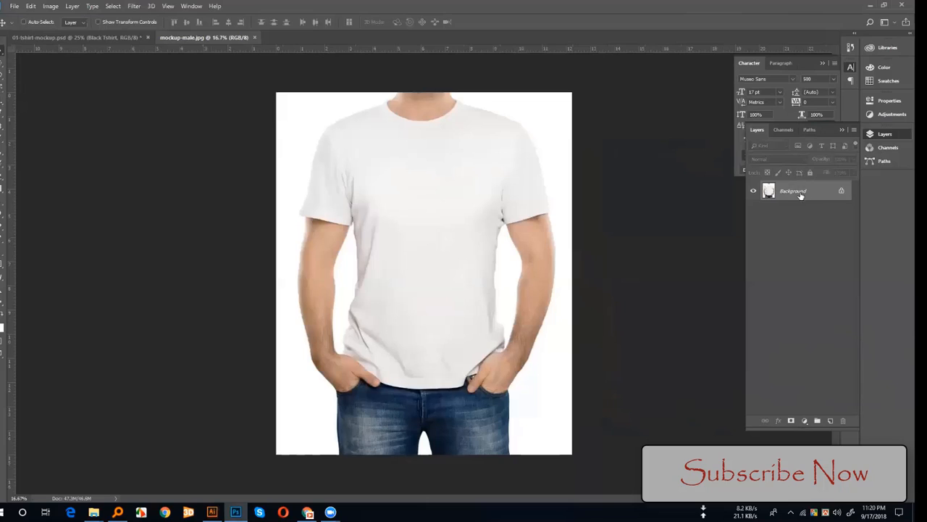
{"action": "left_click", "coordinate": [1, 268]}
{"action": "left_click_drag", "start_coordinate": [472, 150], "coordinate": [546, 202]}
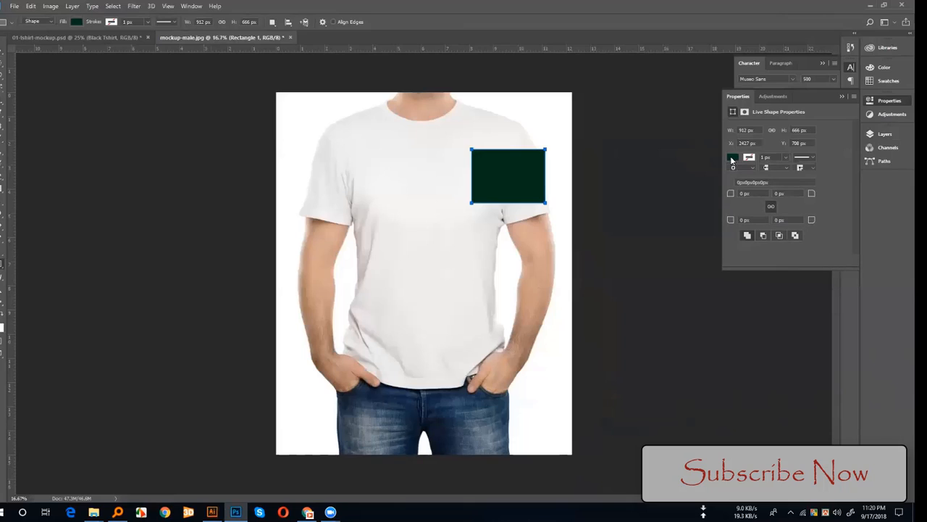
Step: Change the rectangle's fill color to white and return to the Move tool
{"action": "left_click", "coordinate": [732, 158]}
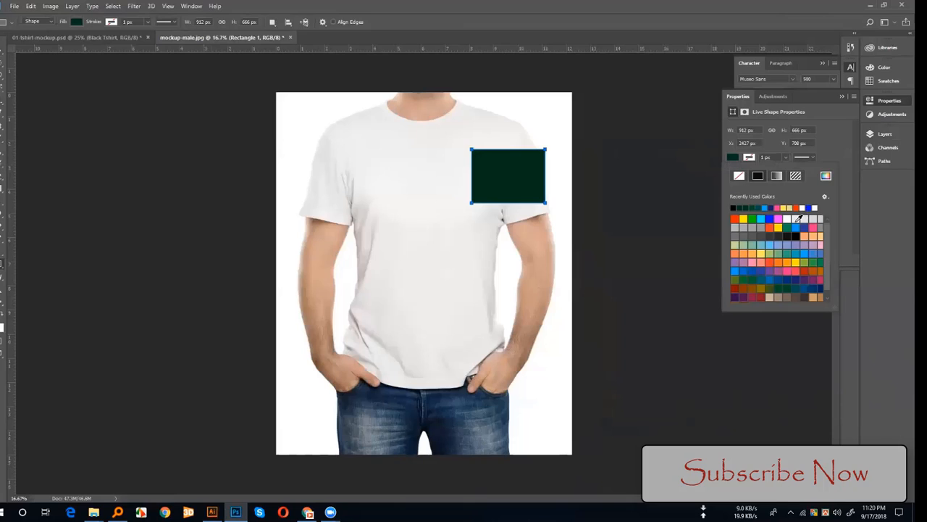
{"action": "left_click", "coordinate": [789, 219]}
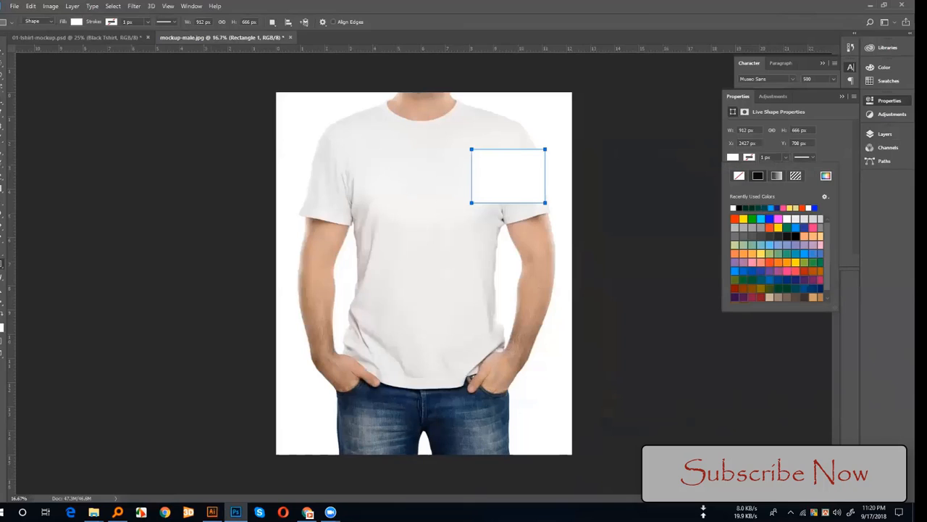
{"action": "left_click", "coordinate": [1, 56]}
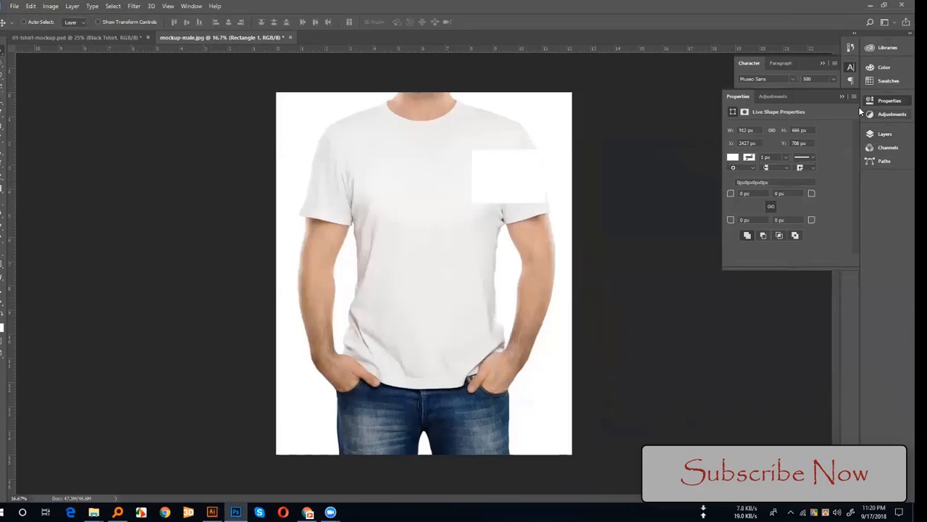
Step: Convert the Rectangle 1 layer to a smart object
{"action": "left_click", "coordinate": [842, 97]}
{"action": "left_click", "coordinate": [874, 137]}
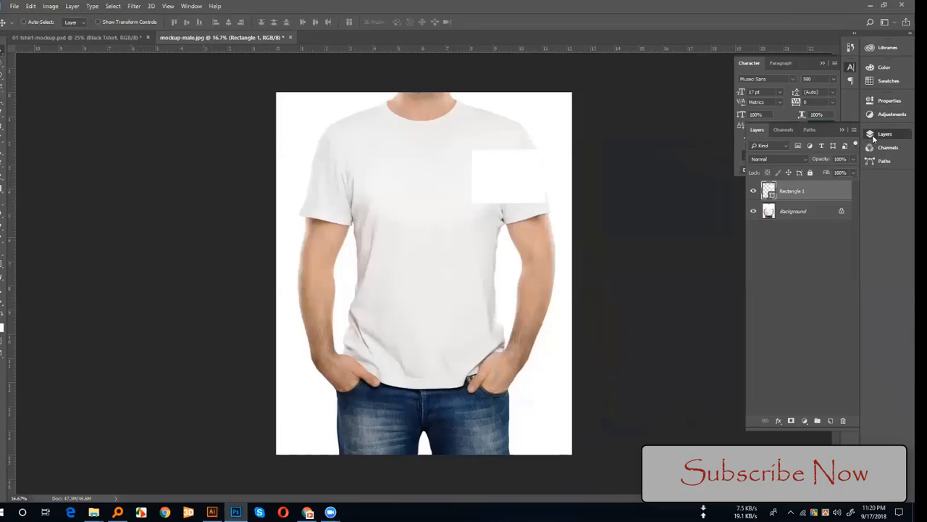
{"action": "right_click", "coordinate": [795, 192]}
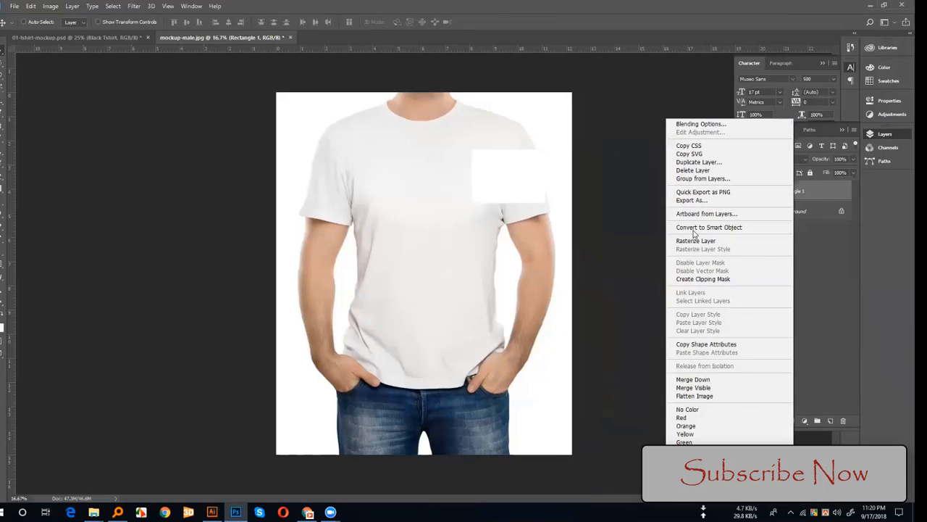
{"action": "left_click", "coordinate": [722, 229]}
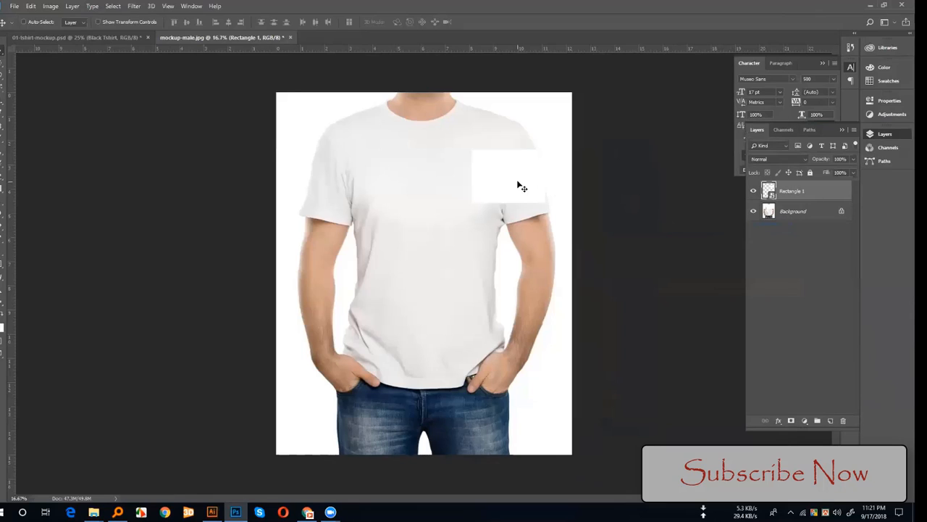
Step: Start a custom warp on the white rectangle and bend its lower edge and corners toward the sleeve hem
{"action": "key", "text": "ctrl+t"}
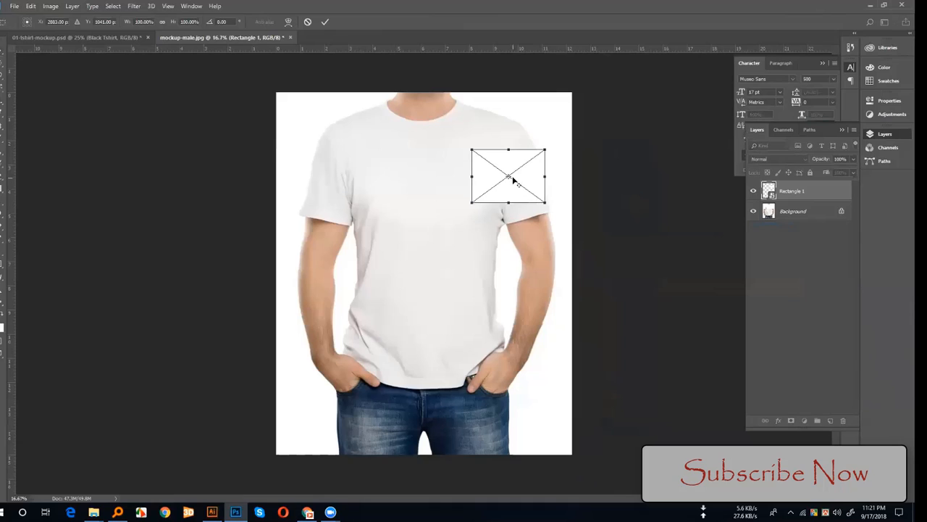
{"action": "key", "text": "ctrl+plus"}
{"action": "right_click", "coordinate": [538, 152]}
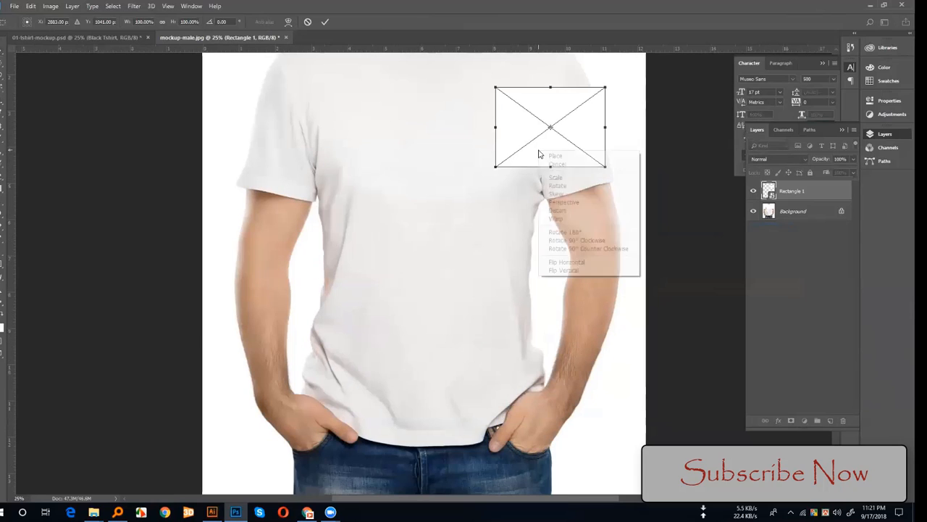
{"action": "left_click", "coordinate": [550, 216]}
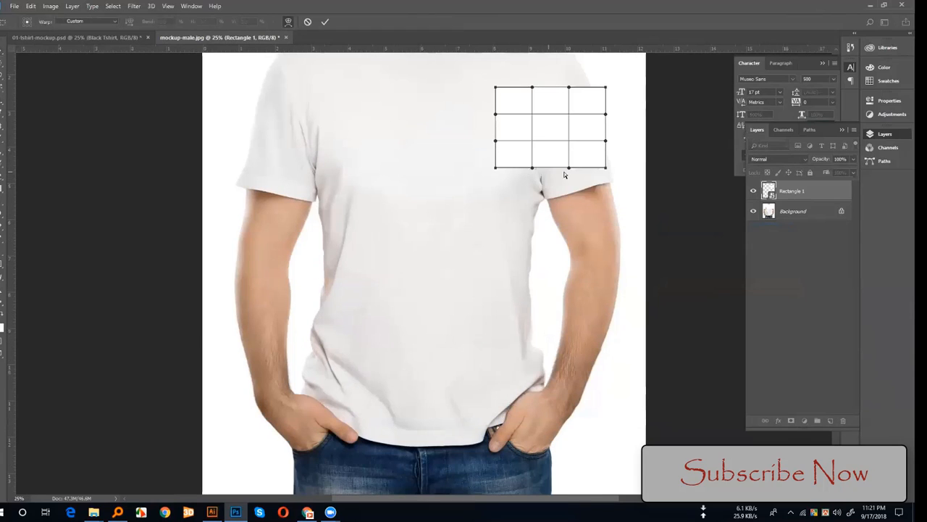
{"action": "left_click_drag", "start_coordinate": [568, 167], "coordinate": [576, 189]}
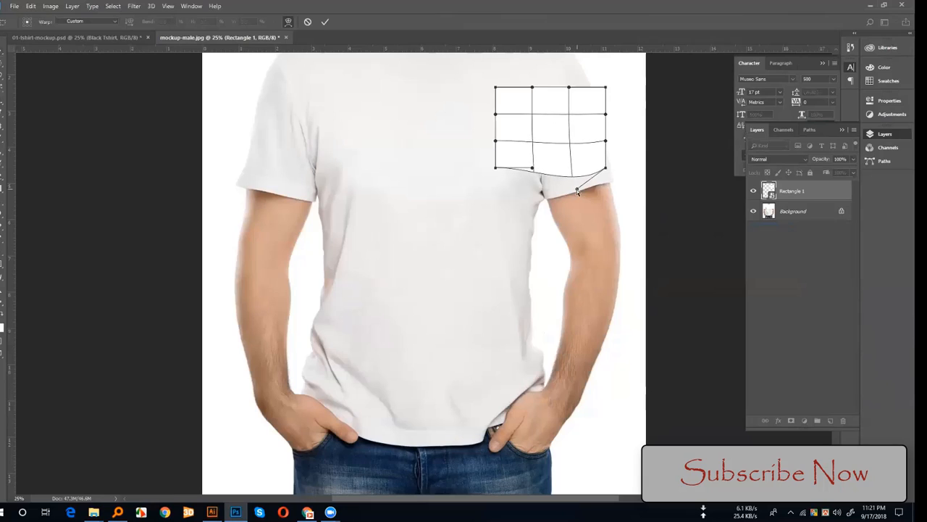
{"action": "left_click_drag", "start_coordinate": [496, 171], "coordinate": [584, 181]}
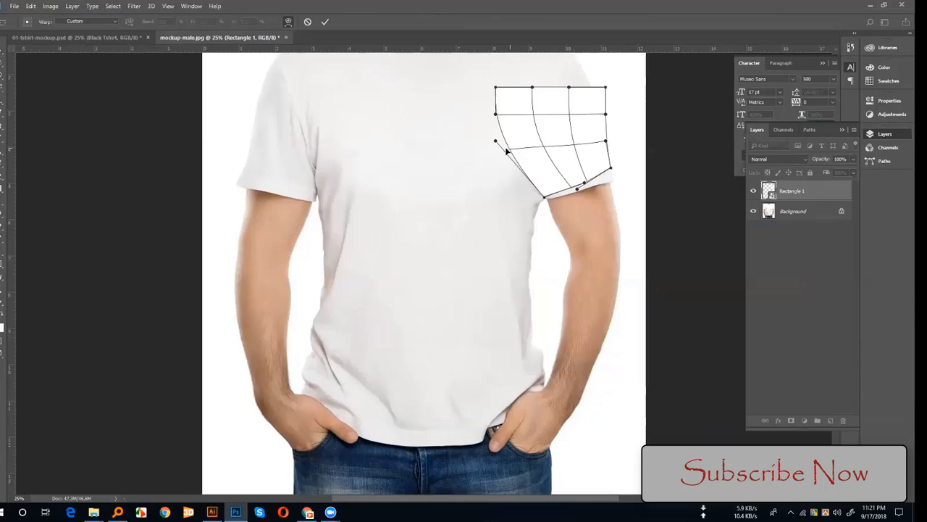
Step: Lower the layer opacity to 48%, warp the rectangle's remaining edges to the sleeve's shoulder, armpit and hem, and apply the warp
{"action": "left_click", "coordinate": [853, 160]}
{"action": "left_click_drag", "start_coordinate": [855, 172], "coordinate": [830, 171]}
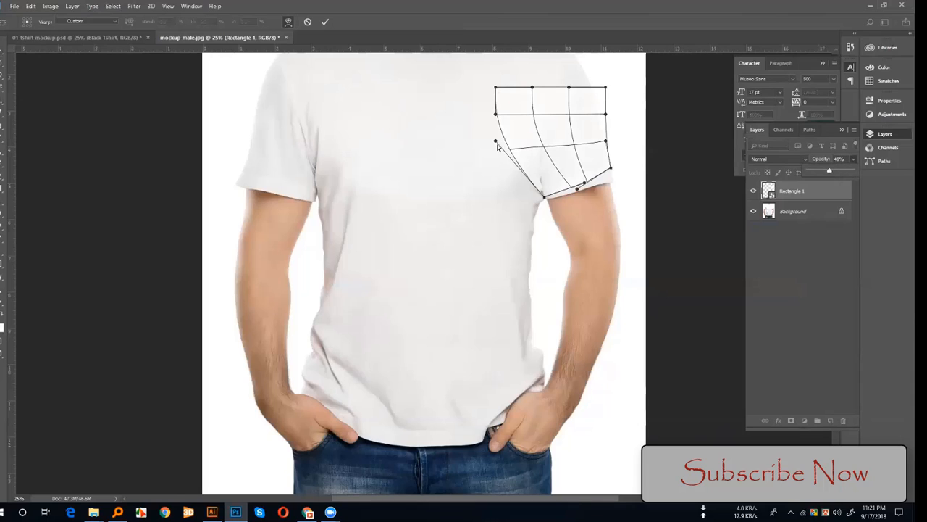
{"action": "left_click_drag", "start_coordinate": [496, 143], "coordinate": [550, 137]}
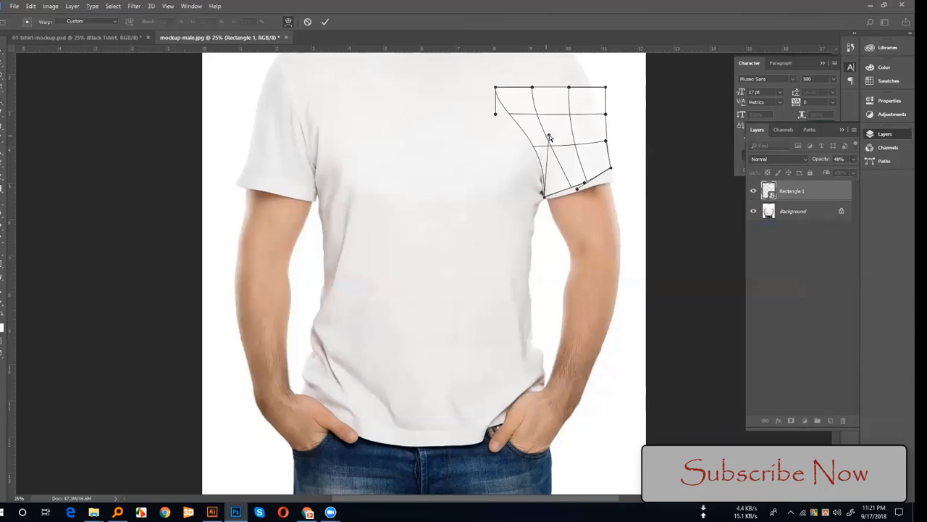
{"action": "left_click_drag", "start_coordinate": [496, 87], "coordinate": [519, 76]}
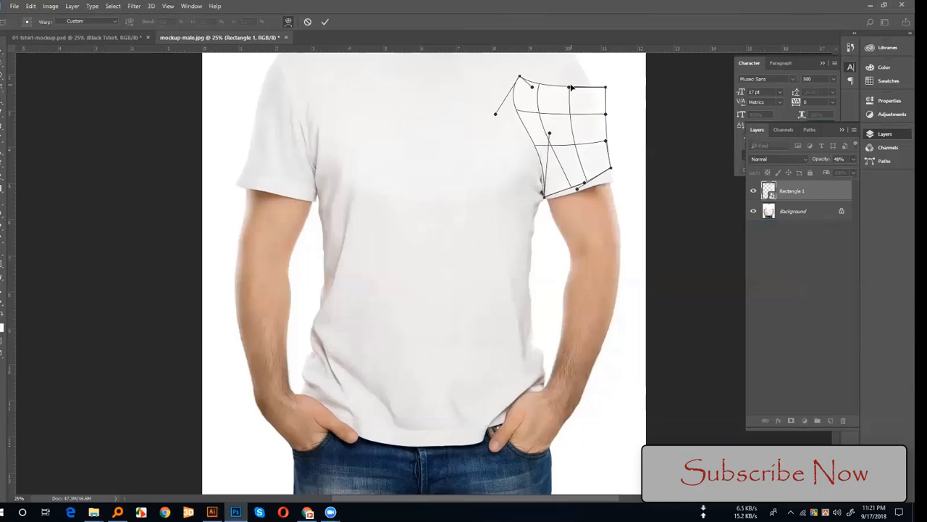
{"action": "left_click_drag", "start_coordinate": [569, 88], "coordinate": [591, 85]}
{"action": "left_click_drag", "start_coordinate": [612, 172], "coordinate": [556, 200]}
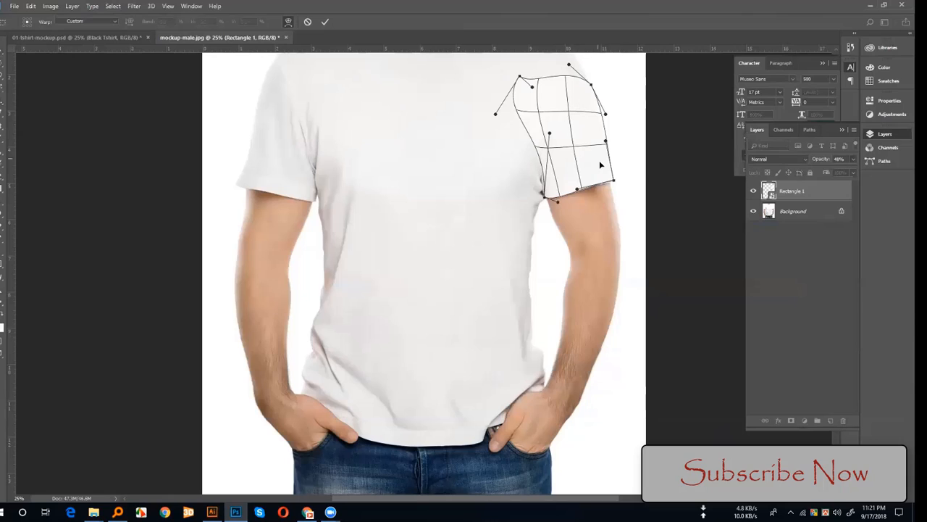
{"action": "key", "text": "Return"}
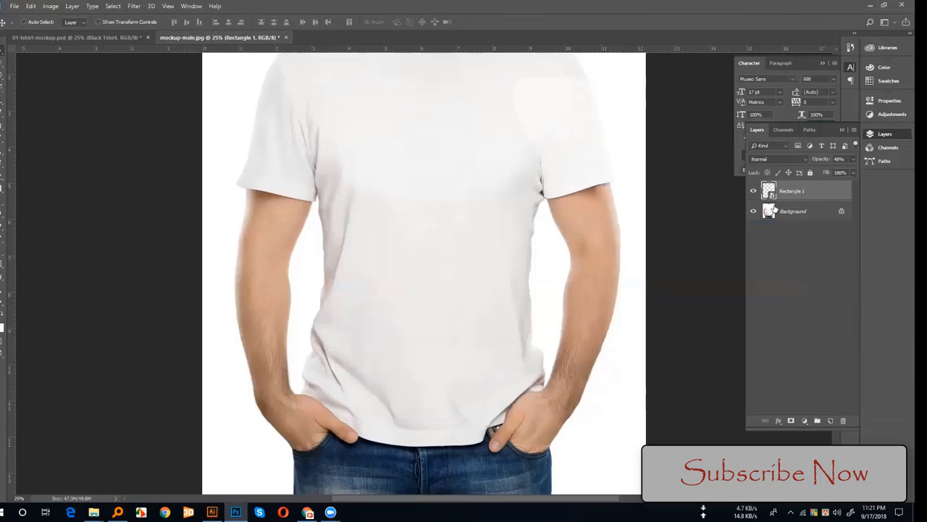
Step: Restore the Rectangle 1 layer's opacity to 100% and set its blend mode to Multiply
{"action": "left_click", "coordinate": [849, 161]}
{"action": "left_click_drag", "start_coordinate": [861, 170], "coordinate": [864, 171]}
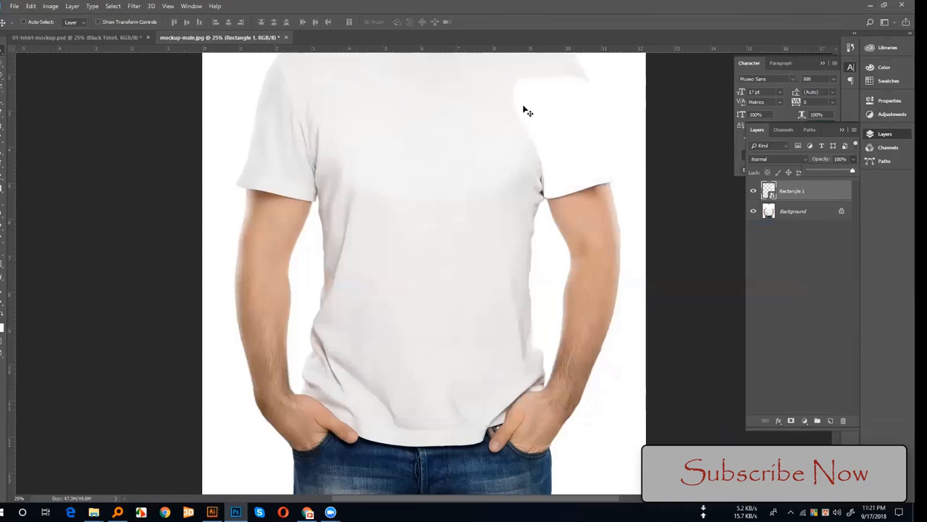
{"action": "left_click", "coordinate": [764, 158]}
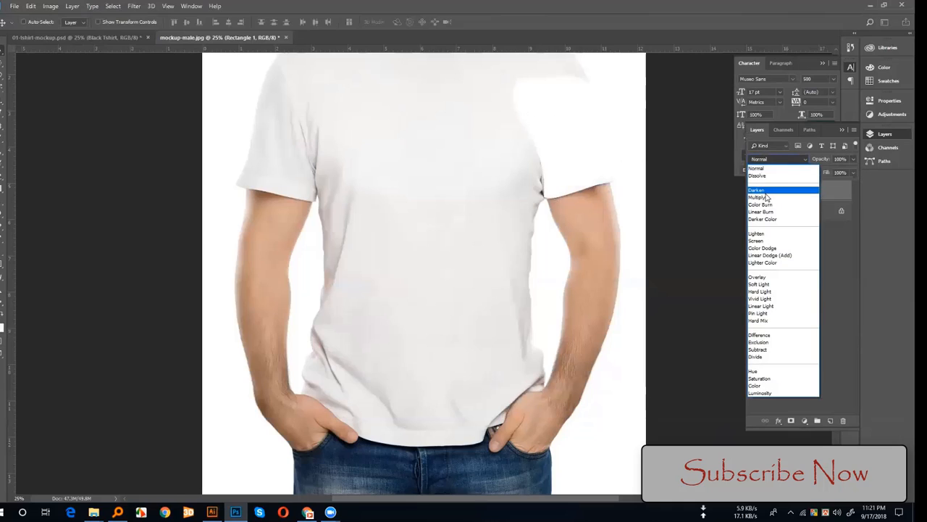
{"action": "left_click", "coordinate": [766, 198]}
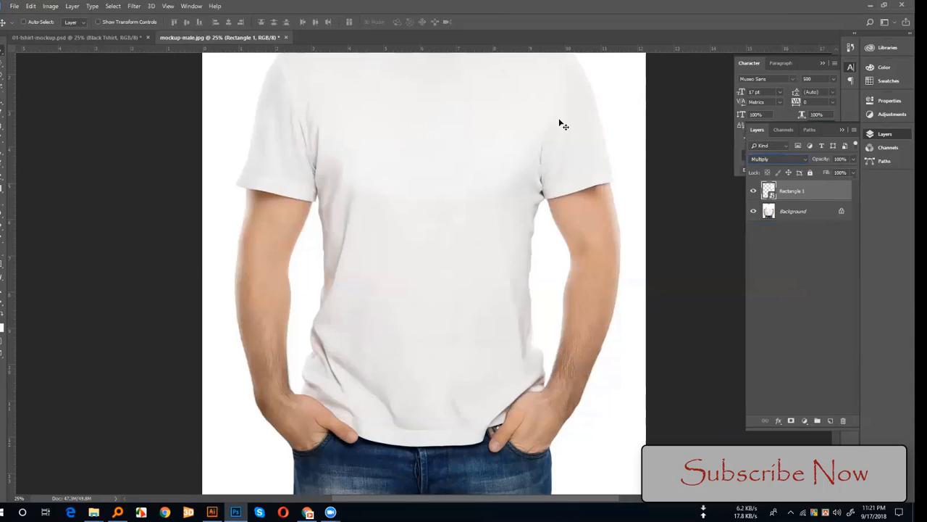
Step: Open the contents of the Rectangle 1 smart object and briefly compare them with the football shirt mockup
{"action": "double_click", "coordinate": [769, 191]}
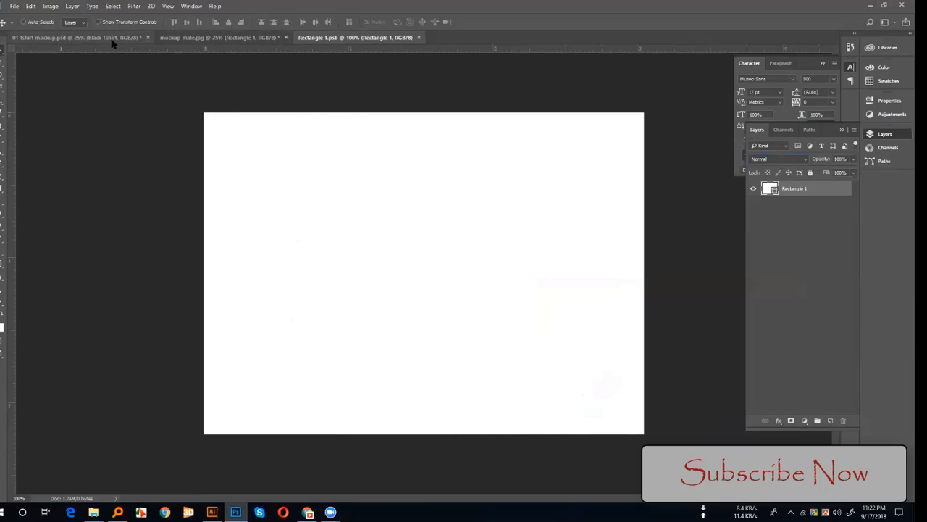
{"action": "left_click", "coordinate": [145, 37]}
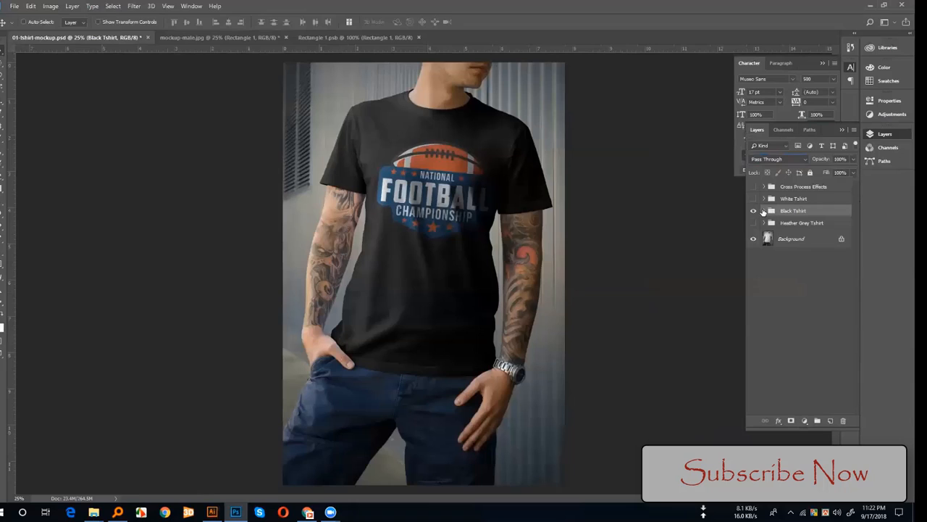
{"action": "left_click", "coordinate": [763, 210]}
{"action": "left_click", "coordinate": [344, 37]}
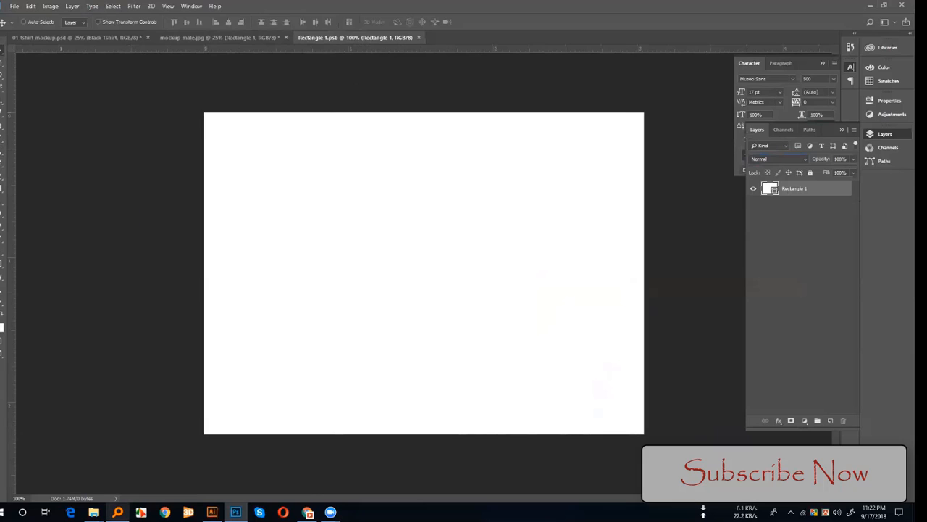
Step: Switch to Illustrator, then select and copy the entire National Football Championship logo
{"action": "left_click", "coordinate": [212, 512]}
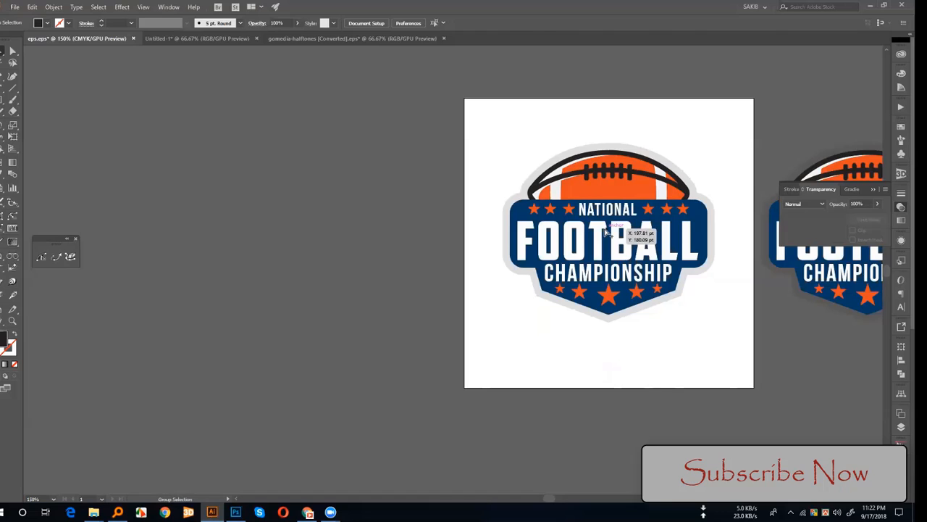
{"action": "left_click", "coordinate": [606, 230]}
{"action": "left_click", "coordinate": [456, 171]}
{"action": "left_click", "coordinate": [631, 208]}
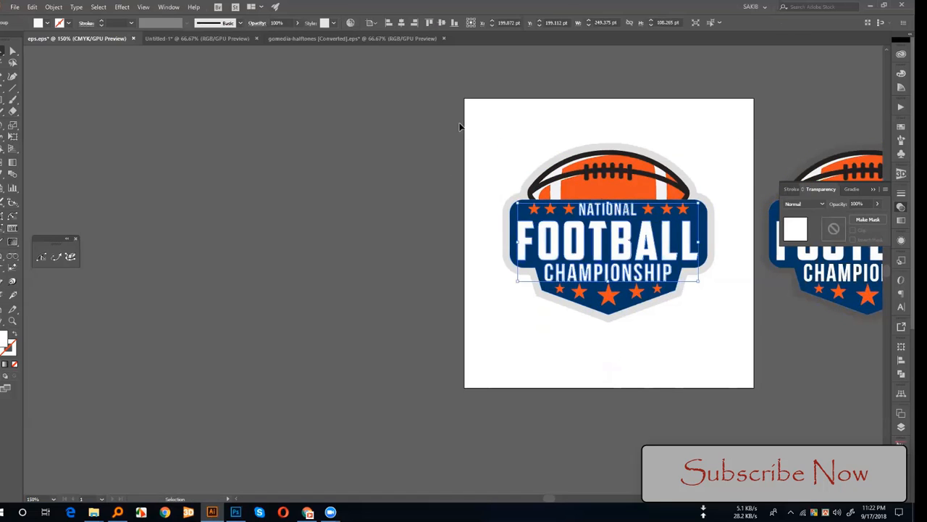
{"action": "left_click_drag", "start_coordinate": [470, 127], "coordinate": [675, 322]}
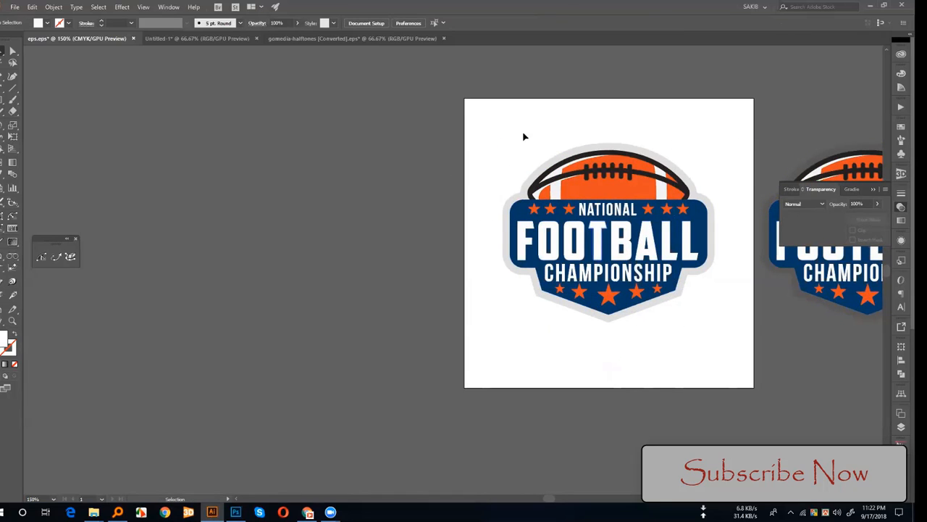
{"action": "left_click_drag", "start_coordinate": [510, 110], "coordinate": [721, 361]}
{"action": "key", "text": "a"}
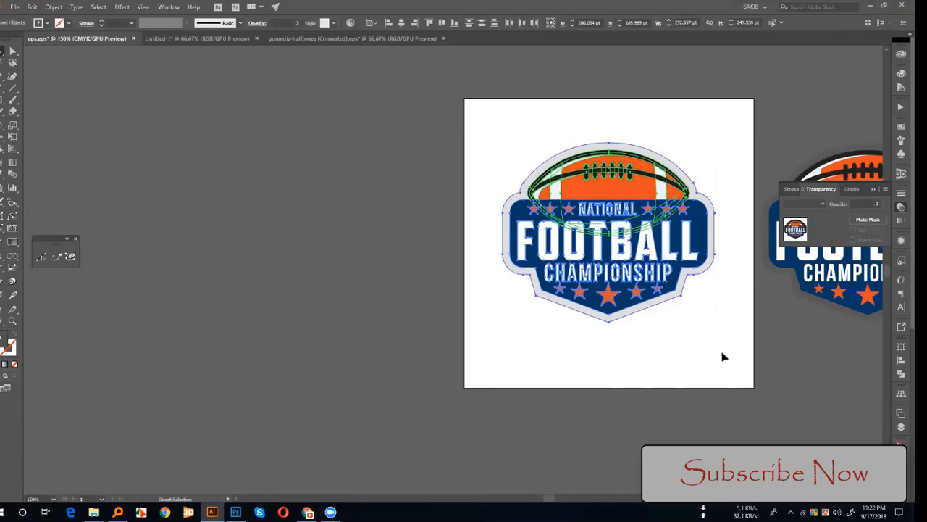
{"action": "key", "text": "v"}
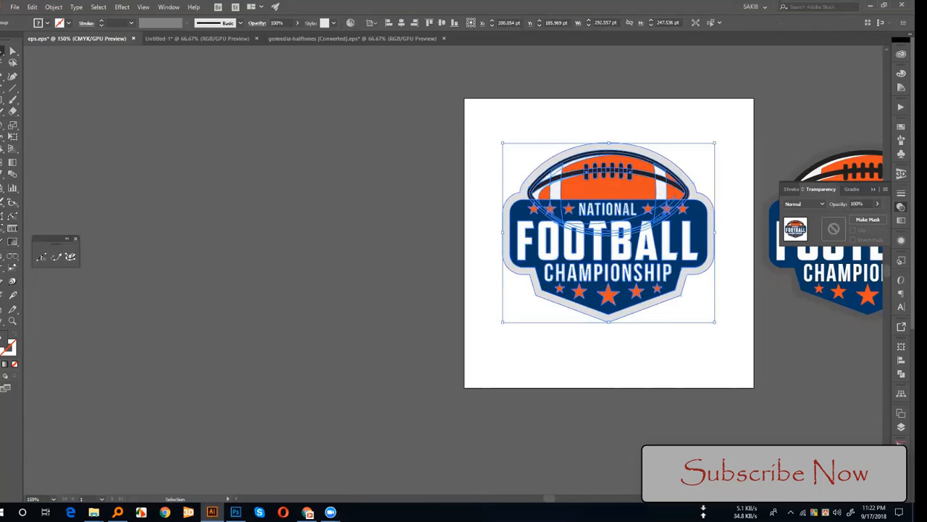
Step: Return to Photoshop, paste the logo into Rectangle 1.psb as a smart object, and scale it to about 51%
{"action": "key", "text": "alt+Tab"}
{"action": "key", "text": "ctrl+v"}
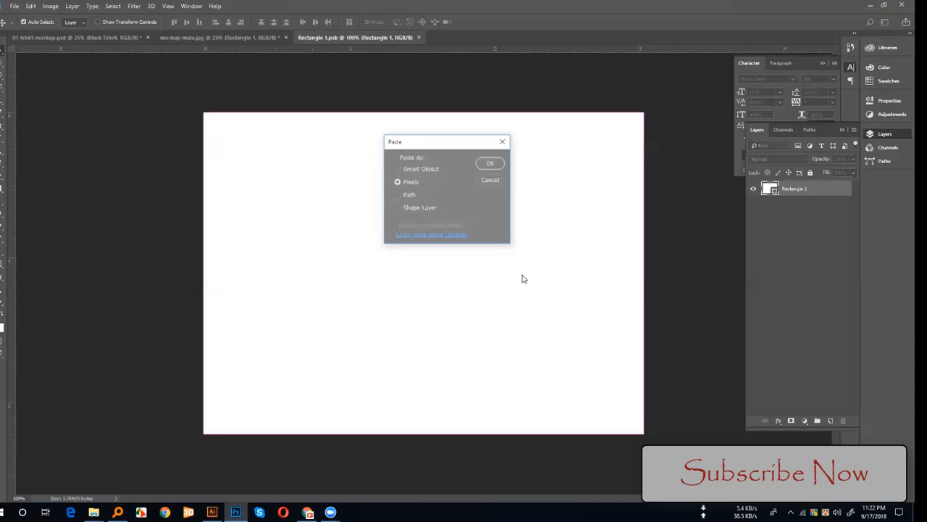
{"action": "left_click", "coordinate": [429, 168]}
{"action": "left_click", "coordinate": [491, 162]}
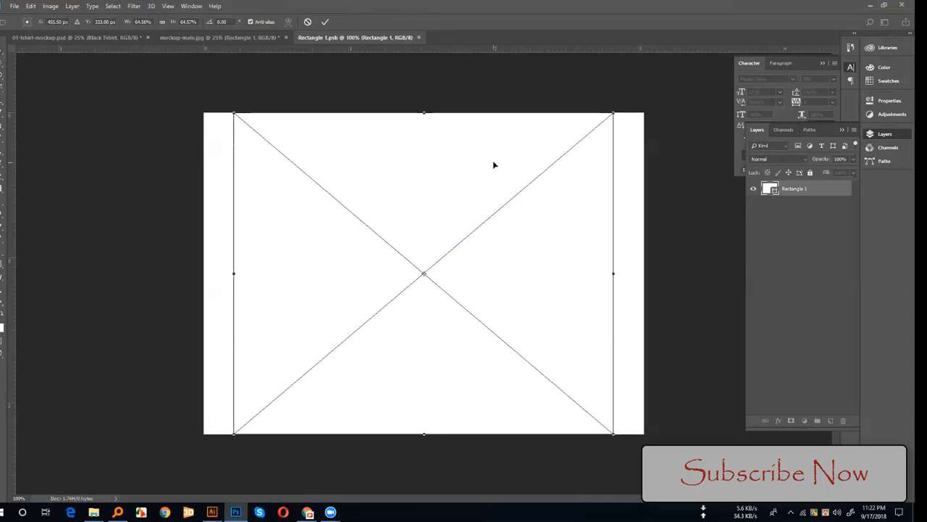
{"action": "left_click_drag", "start_coordinate": [613, 114], "coordinate": [585, 157]}
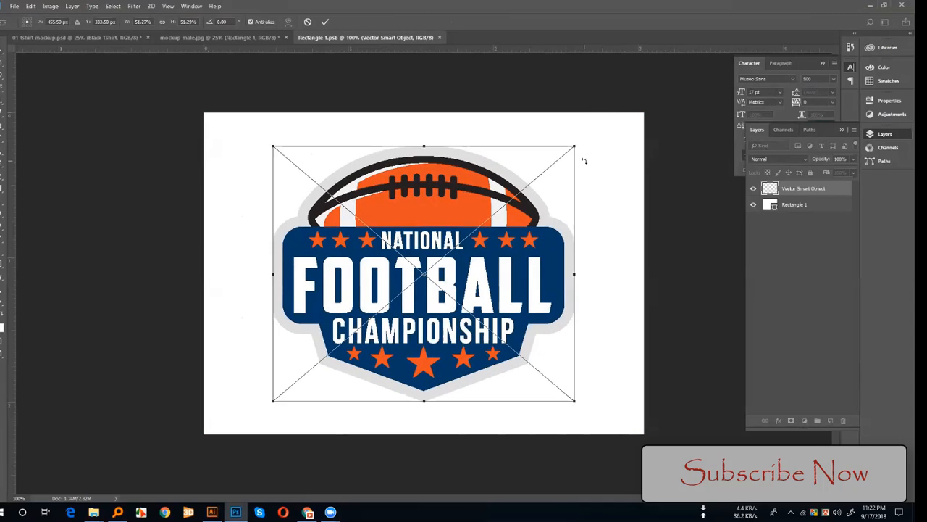
{"action": "key", "text": "Return"}
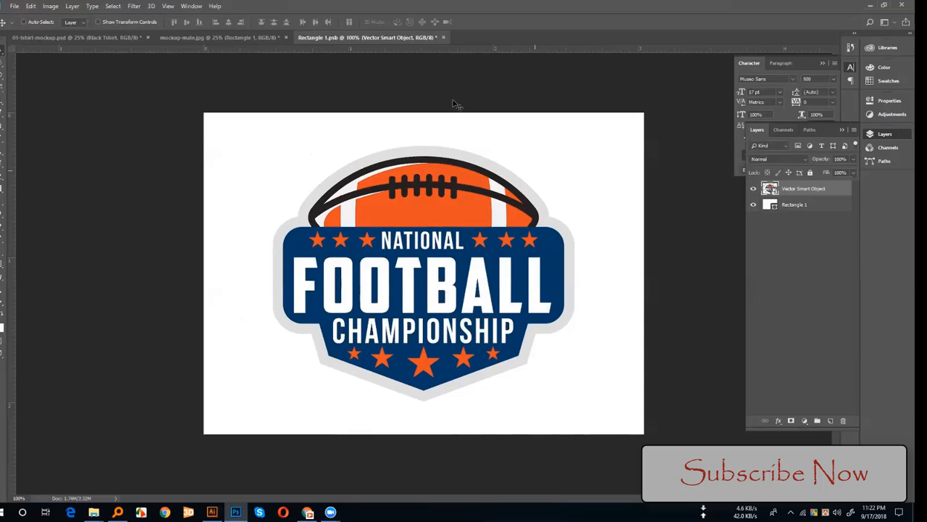
Step: Close Rectangle 1.psb with its changes saved and return to mockup-male.jpg
{"action": "left_click", "coordinate": [443, 37]}
{"action": "left_click", "coordinate": [404, 189]}
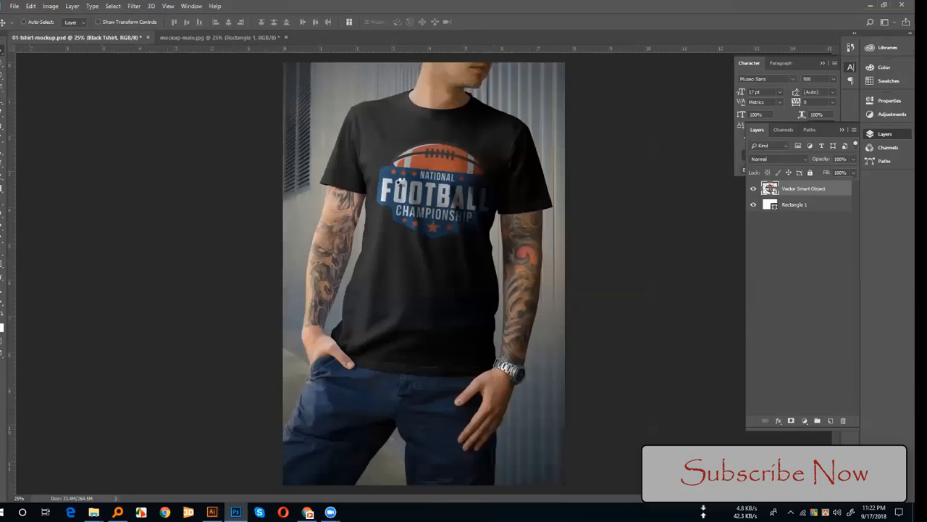
{"action": "left_click", "coordinate": [249, 39]}
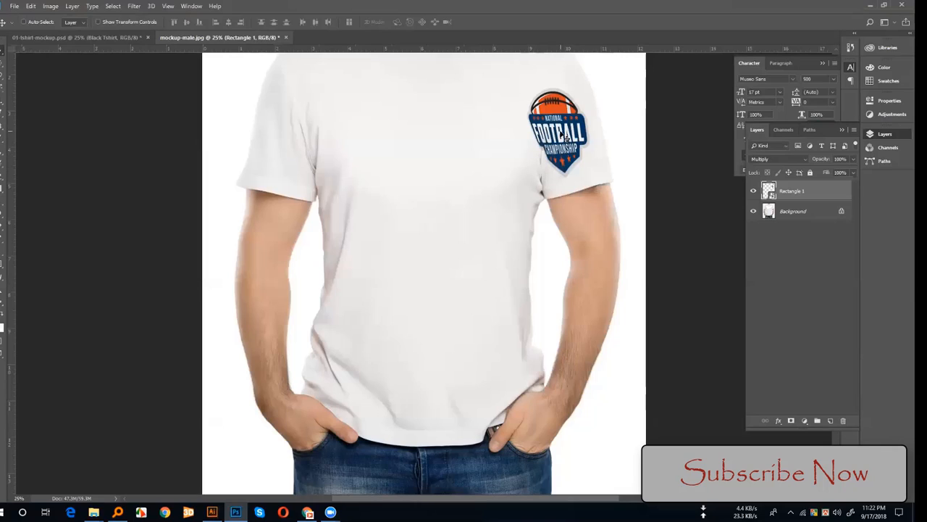
Step: Reopen the Rectangle 1 smart object, move the logo to the right edge of its canvas, and save and close it
{"action": "double_click", "coordinate": [768, 190]}
{"action": "left_click_drag", "start_coordinate": [448, 232], "coordinate": [516, 231]}
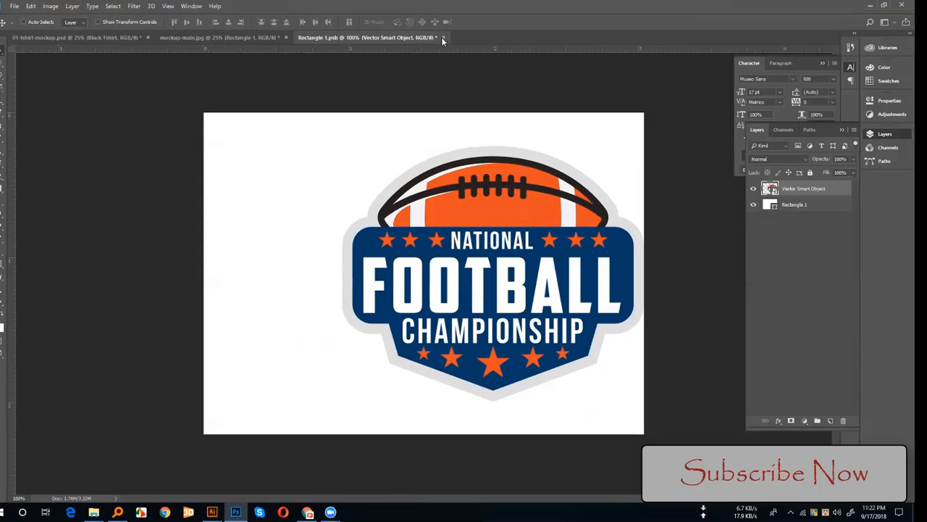
{"action": "left_click", "coordinate": [406, 189]}
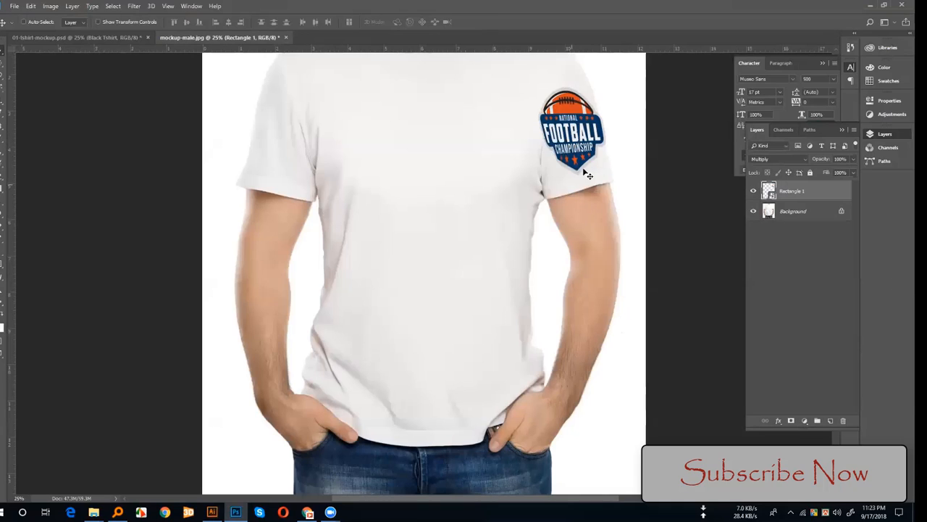
Step: Set the Rectangle 1 layer's blend mode to Screen, and hide the white rectangle inside its smart object, saving and closing it
{"action": "left_click", "coordinate": [765, 159]}
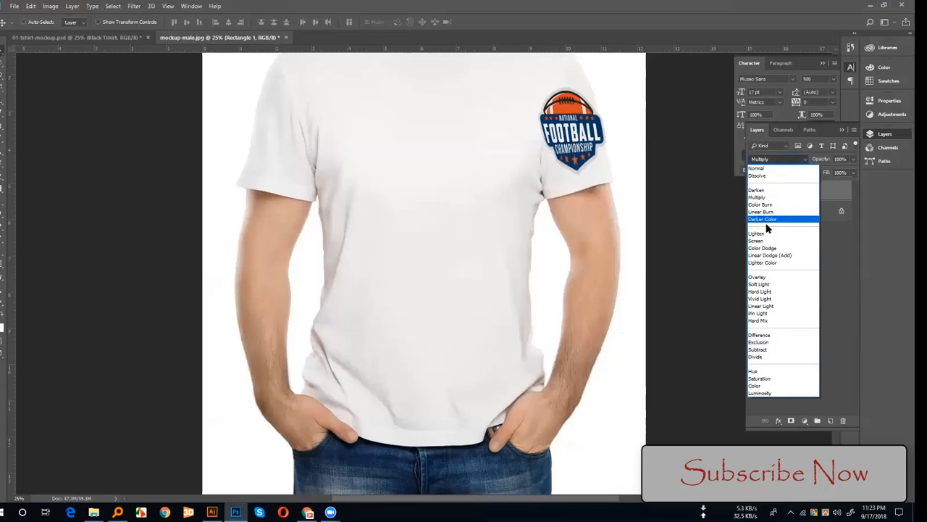
{"action": "left_click", "coordinate": [767, 242]}
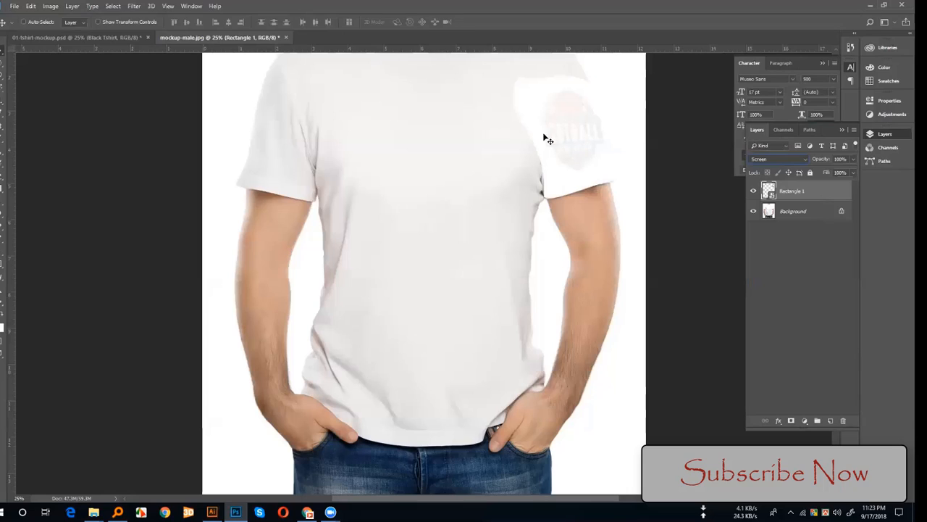
{"action": "double_click", "coordinate": [766, 192]}
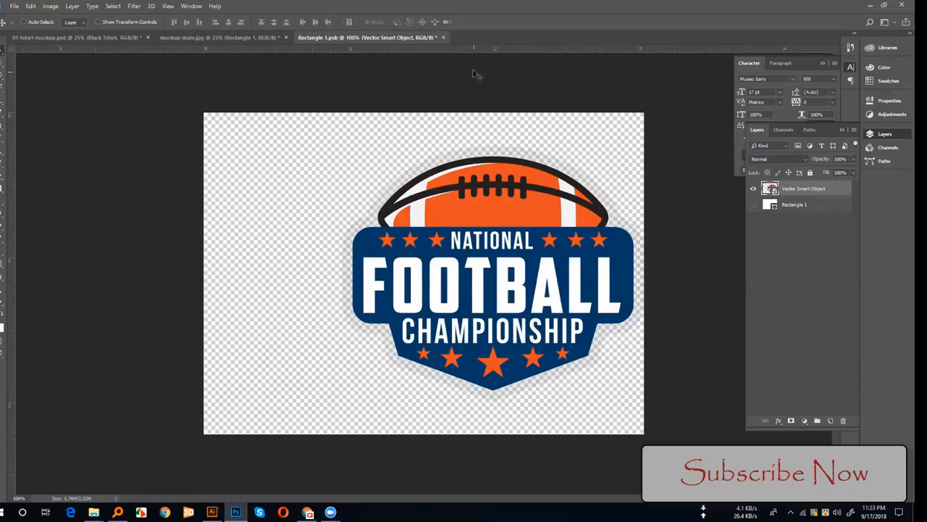
{"action": "left_click", "coordinate": [444, 37]}
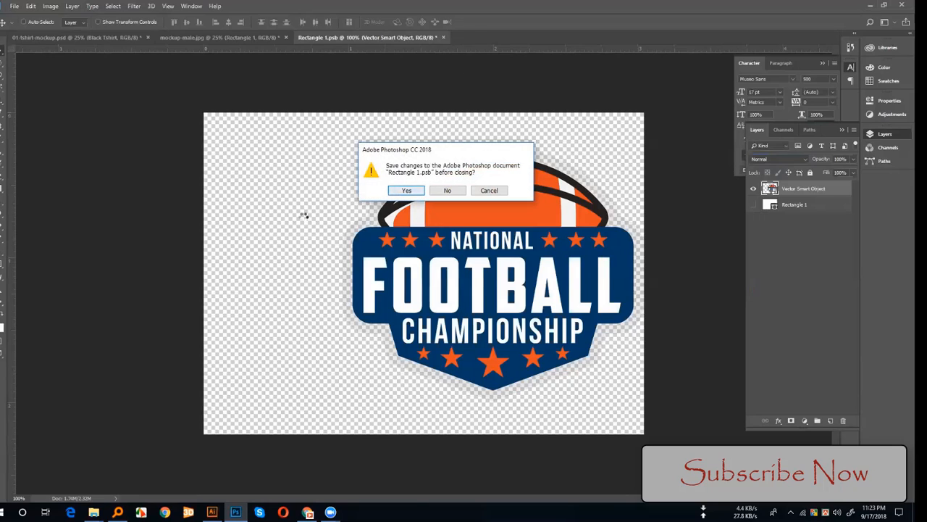
{"action": "key", "text": "Return"}
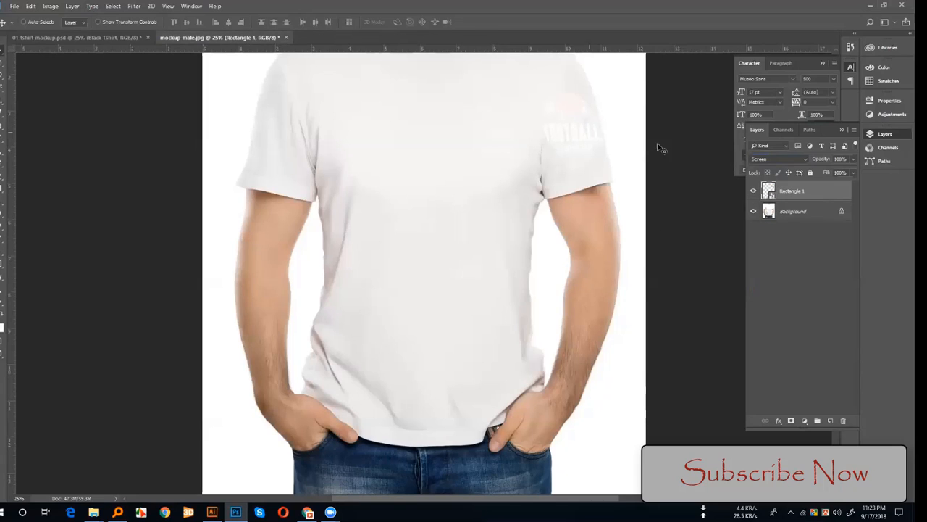
Step: Try the blend modes from Normal through Darker Color on the sleeve logo layer, and settle on Multiply
{"action": "left_click", "coordinate": [795, 159]}
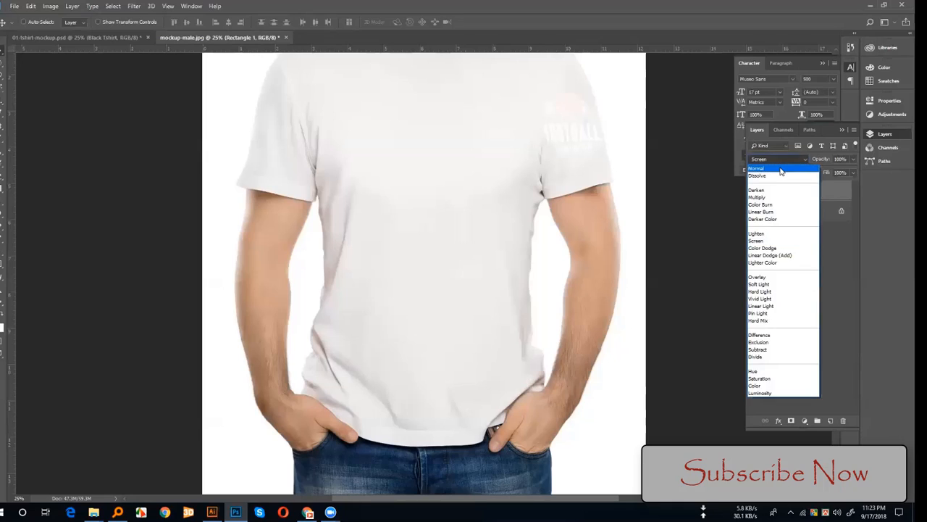
{"action": "left_click", "coordinate": [779, 167]}
{"action": "key", "text": "Down"}
{"action": "key", "text": "Down"}
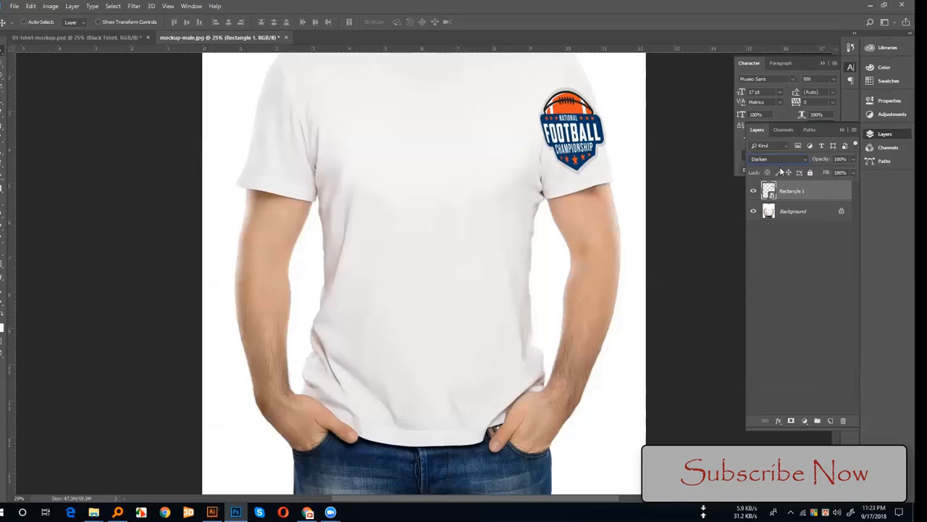
{"action": "key", "text": "Down"}
{"action": "key", "text": "Down"}
{"action": "key", "text": "Down"}
{"action": "left_click", "coordinate": [779, 160]}
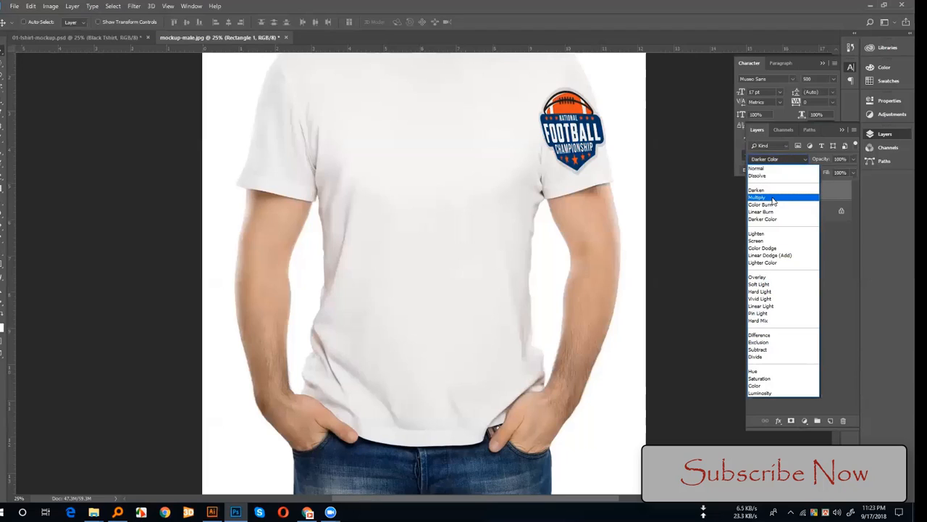
{"action": "left_click", "coordinate": [768, 197]}
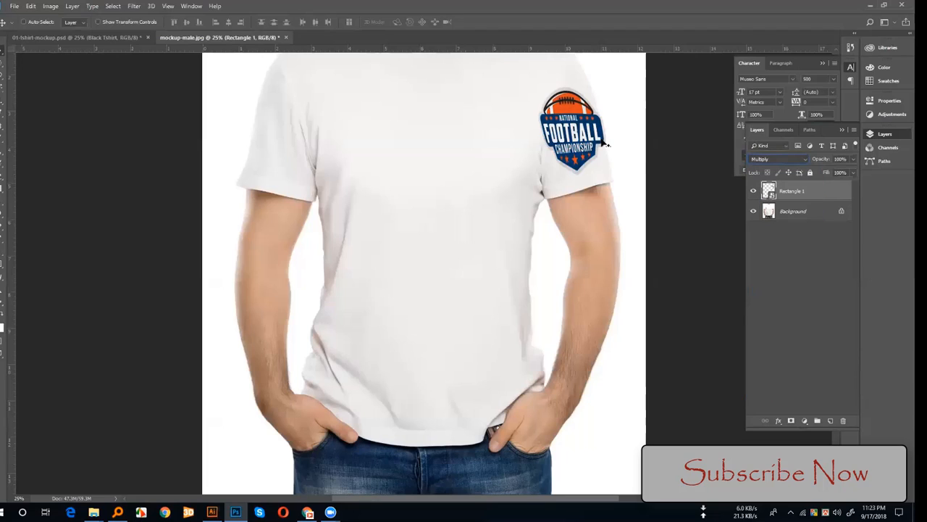
Step: Compare the sleeve logo with the design in 01-tshirt-mockup.psd, and close mockup-male.jpg without saving
{"action": "left_click", "coordinate": [768, 210]}
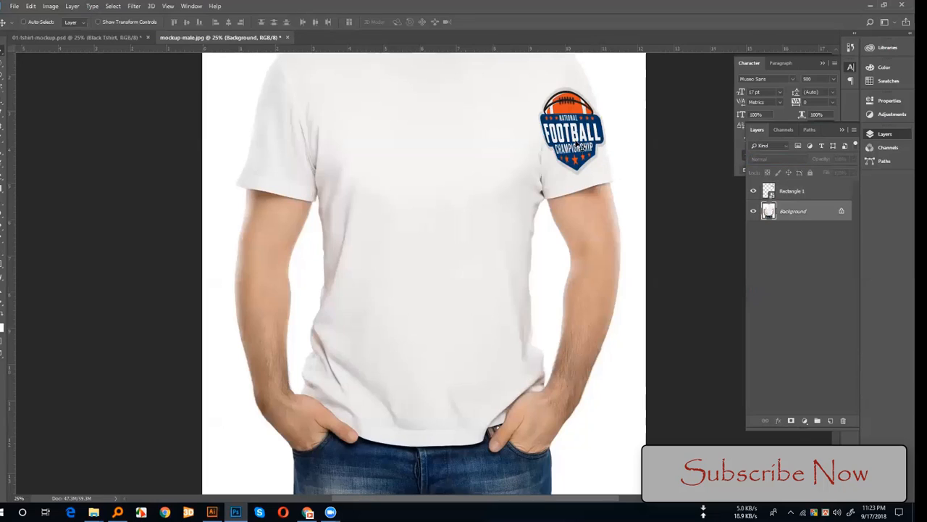
{"action": "left_click", "coordinate": [77, 38]}
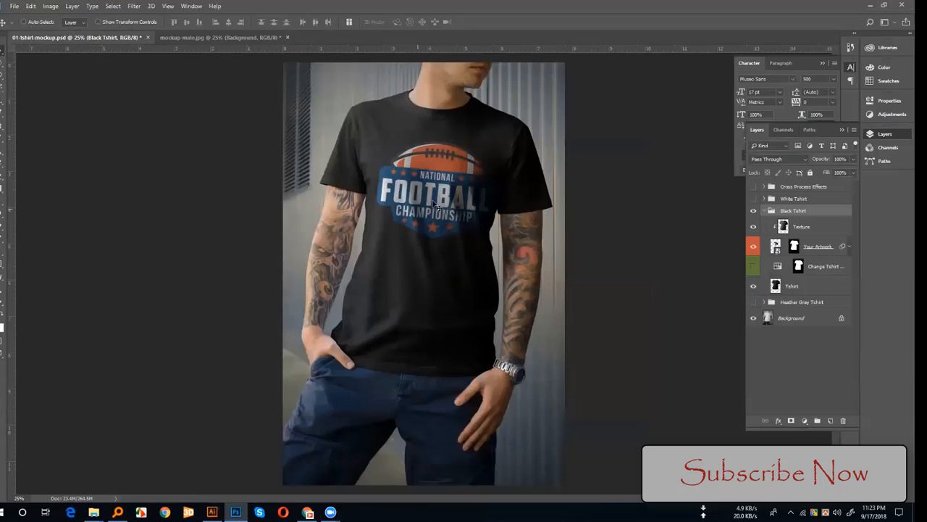
{"action": "left_click", "coordinate": [197, 37]}
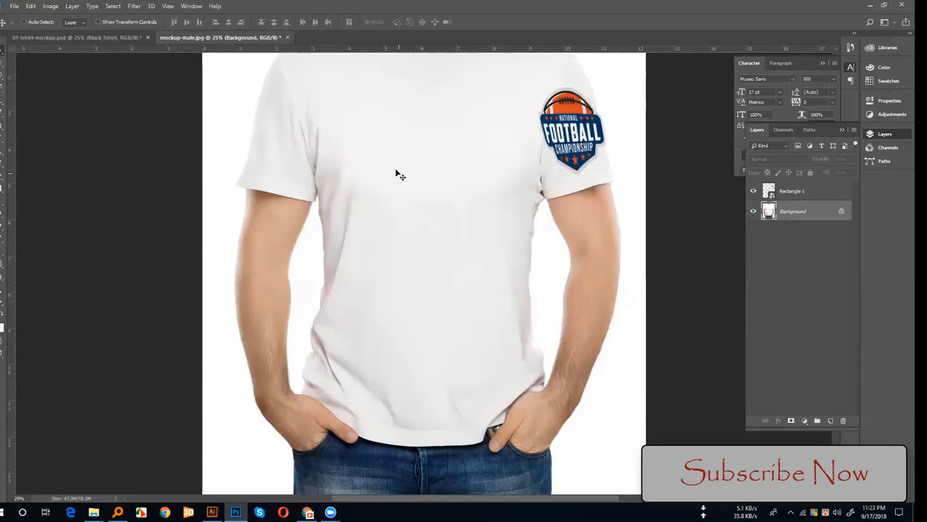
{"action": "left_click", "coordinate": [287, 37]}
{"action": "left_click", "coordinate": [442, 193]}
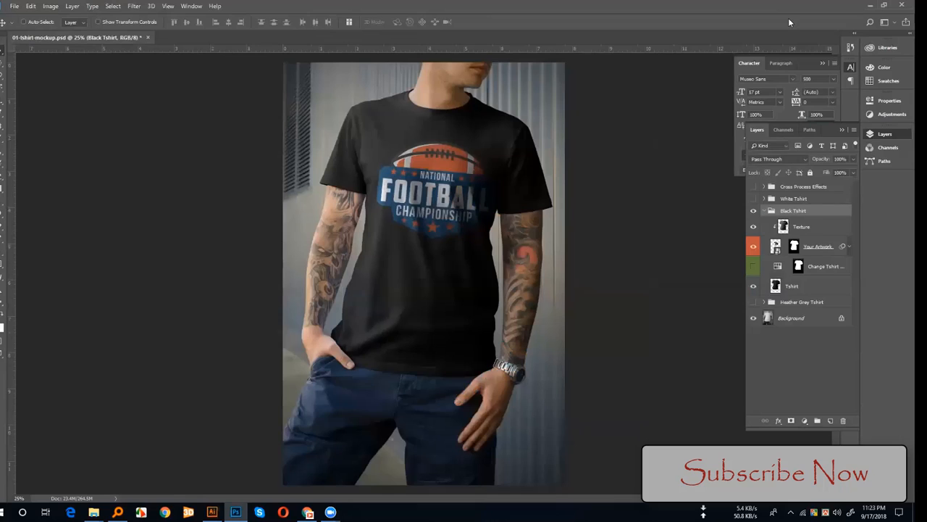
Step: Switch to Chrome, search Google Images for "box", and open the preview of the open Wooden Pine Jewellery Box
{"action": "left_click", "coordinate": [871, 5]}
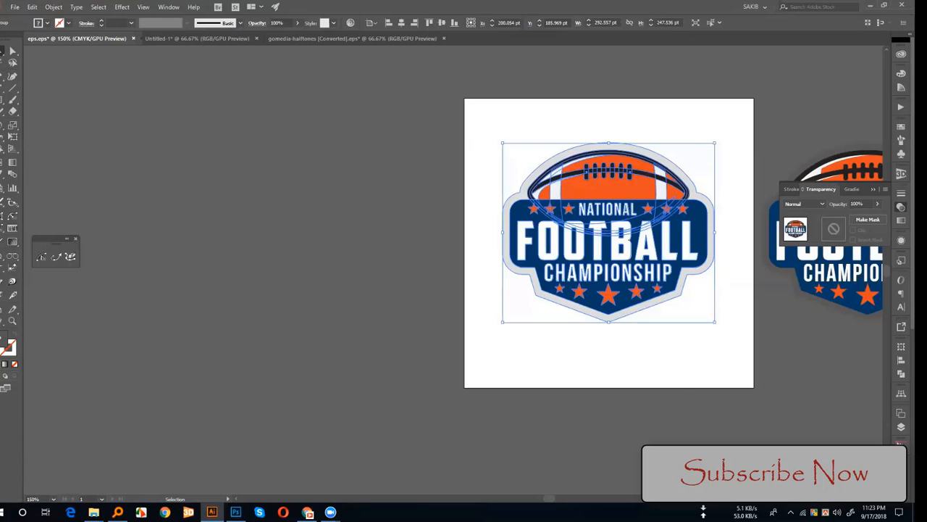
{"action": "mouse_move", "coordinate": [94, 512]}
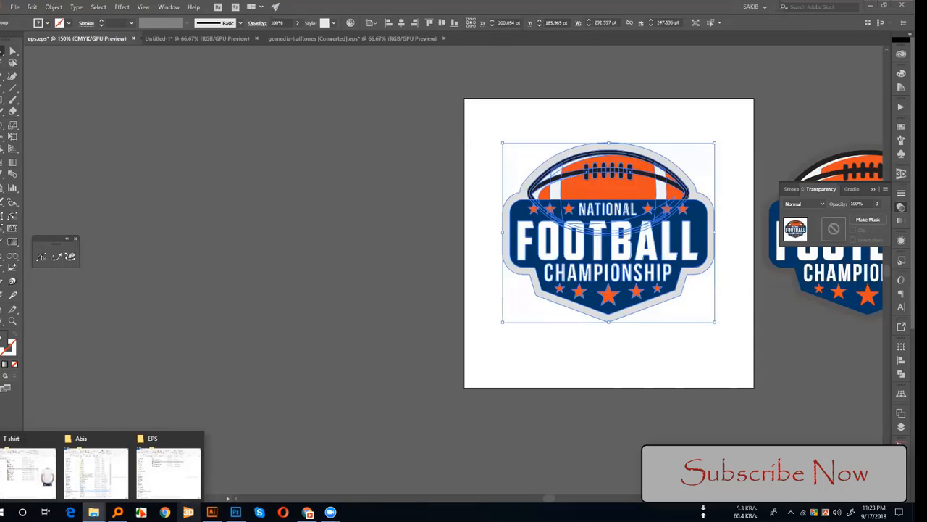
{"action": "left_click", "coordinate": [307, 512]}
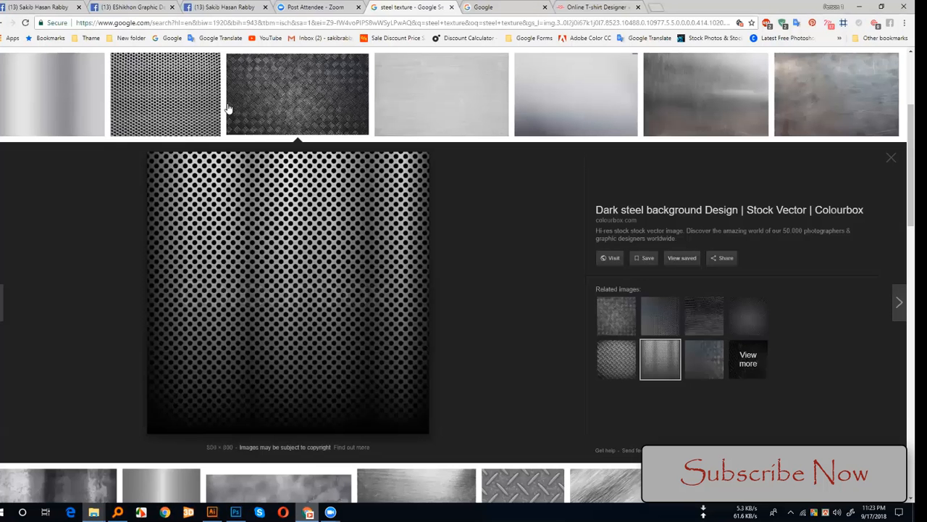
{"action": "scroll", "coordinate": [315, 67], "scroll_direction": "up", "scroll_amount": 3}
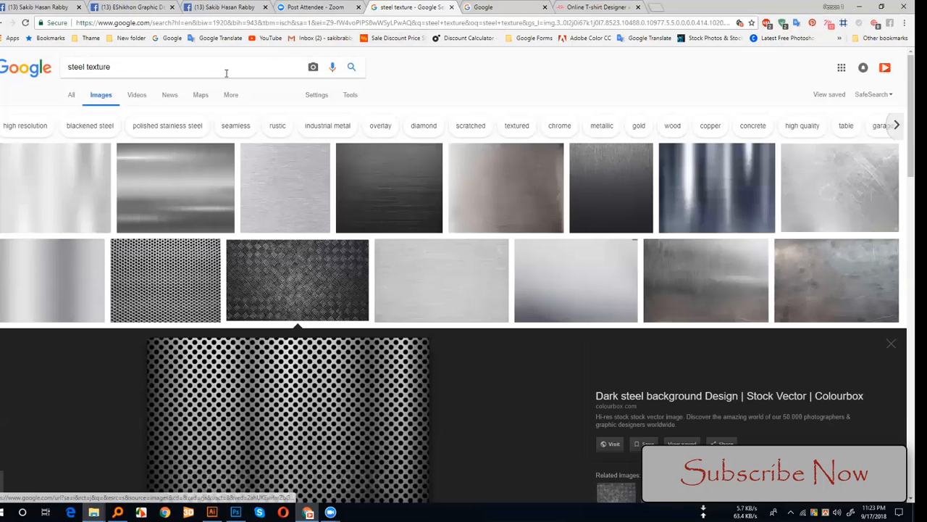
{"action": "type", "text": "box"}
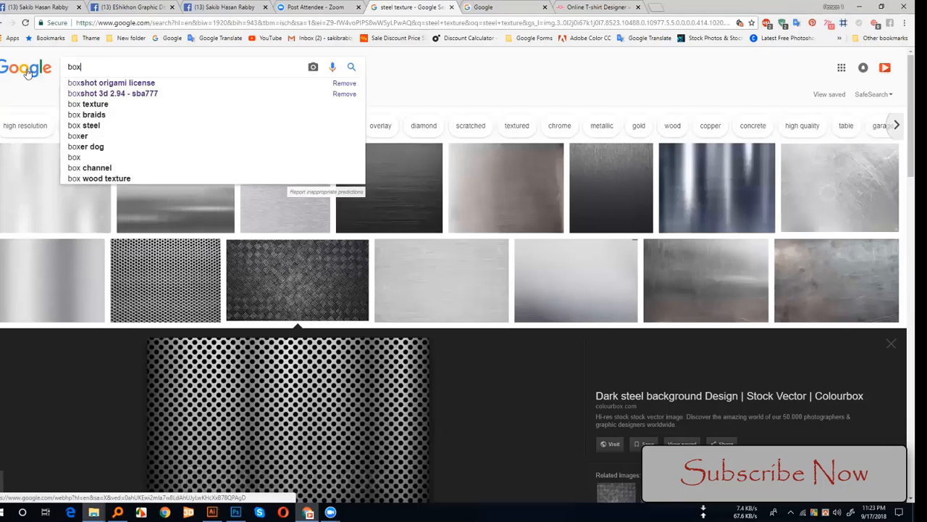
{"action": "key", "text": "Return"}
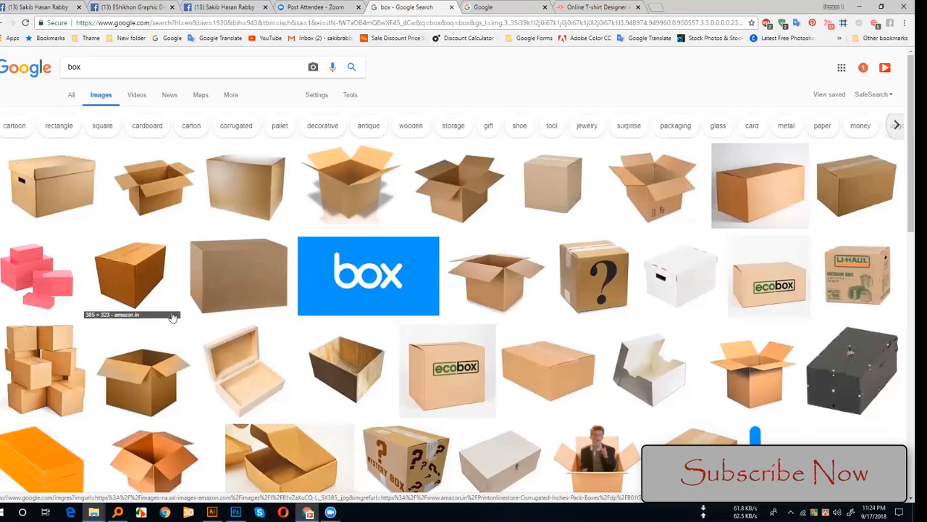
{"action": "scroll", "coordinate": [257, 323], "scroll_direction": "down", "scroll_amount": 1}
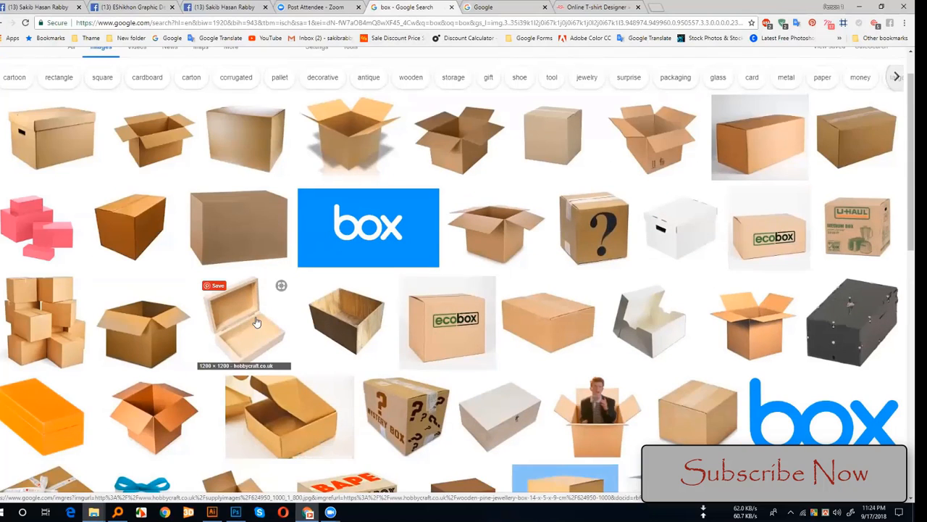
{"action": "left_click", "coordinate": [240, 299]}
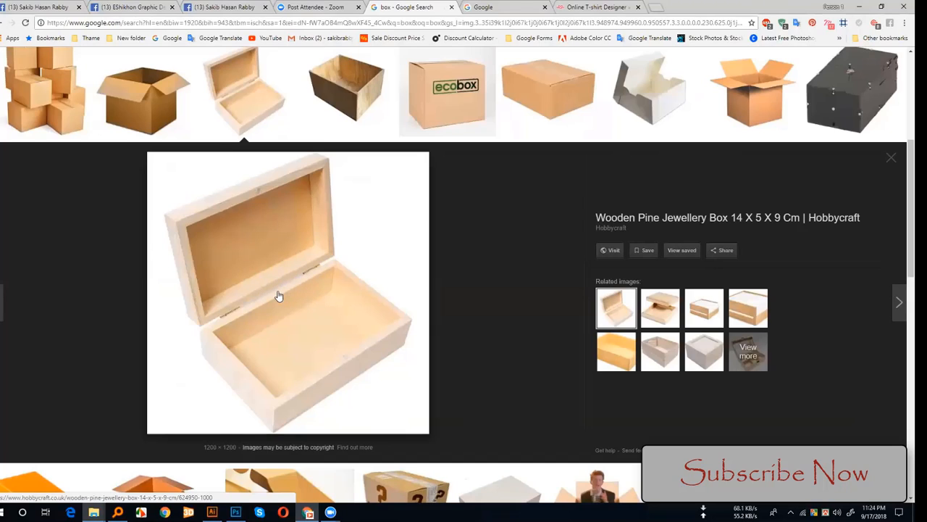
Step: Save the jewellery box image to the Desktop as 624950_1000_1_800.jpg
{"action": "right_click", "coordinate": [248, 257]}
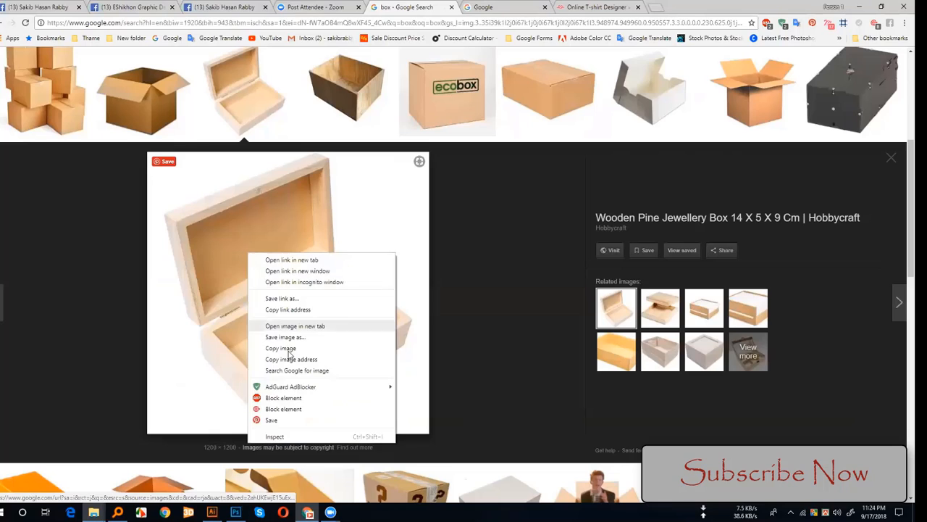
{"action": "left_click", "coordinate": [289, 348]}
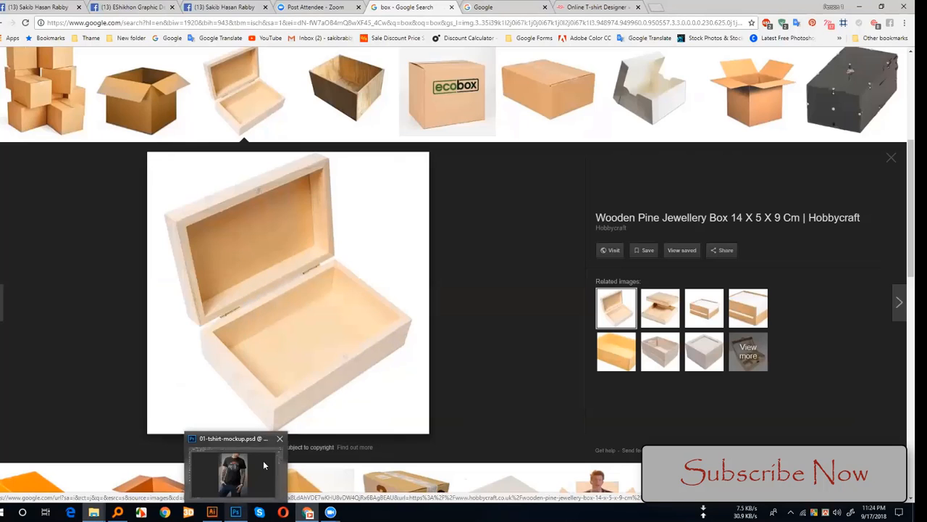
{"action": "right_click", "coordinate": [327, 265]}
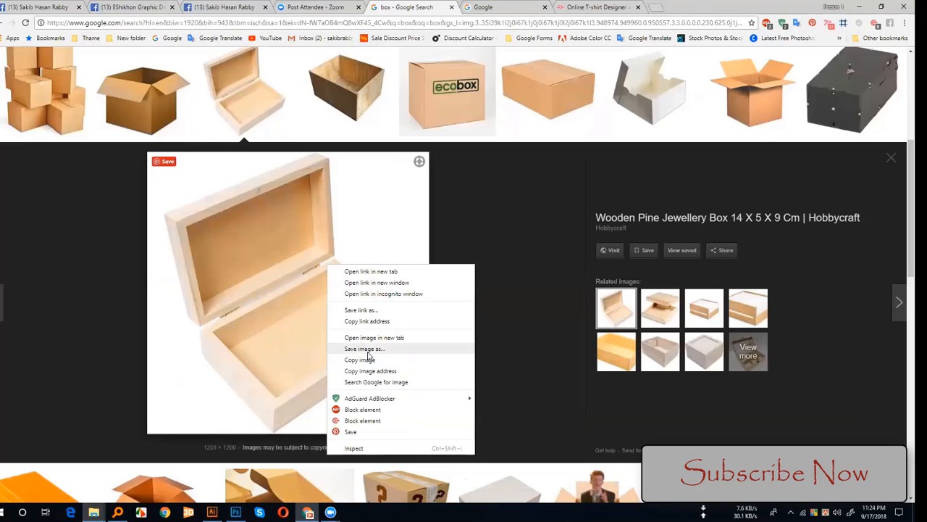
{"action": "left_click", "coordinate": [366, 349]}
{"action": "left_click", "coordinate": [32, 137]}
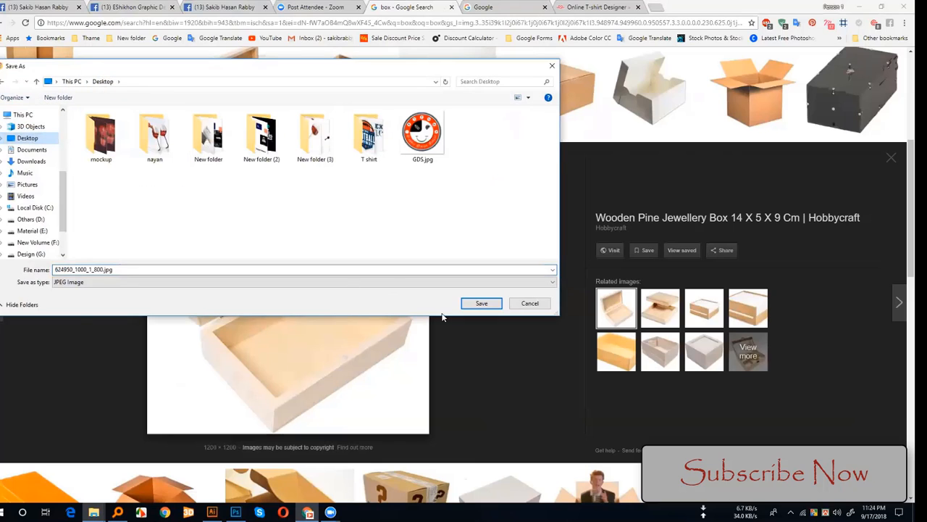
{"action": "left_click", "coordinate": [478, 303]}
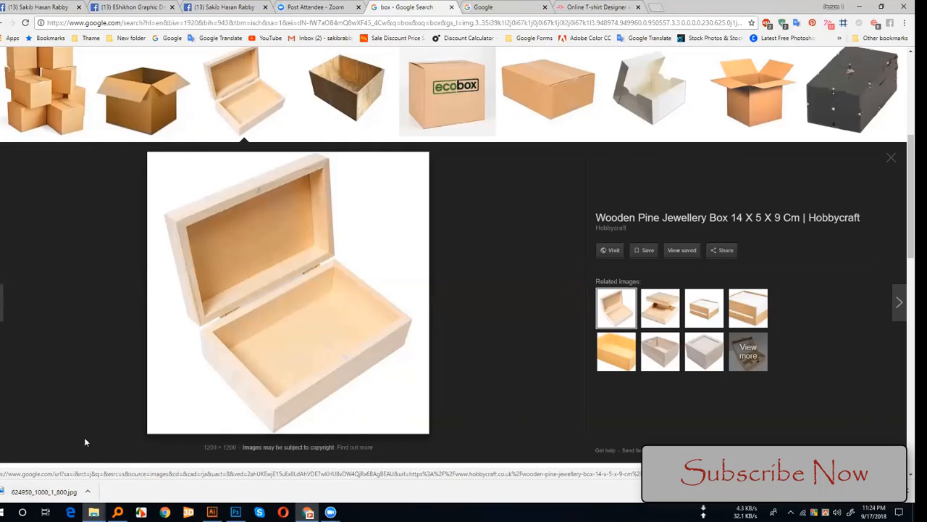
Step: Open 624950_1000_1_800.jpg from the desktop as a separate document in Photoshop
{"action": "left_click", "coordinate": [235, 513]}
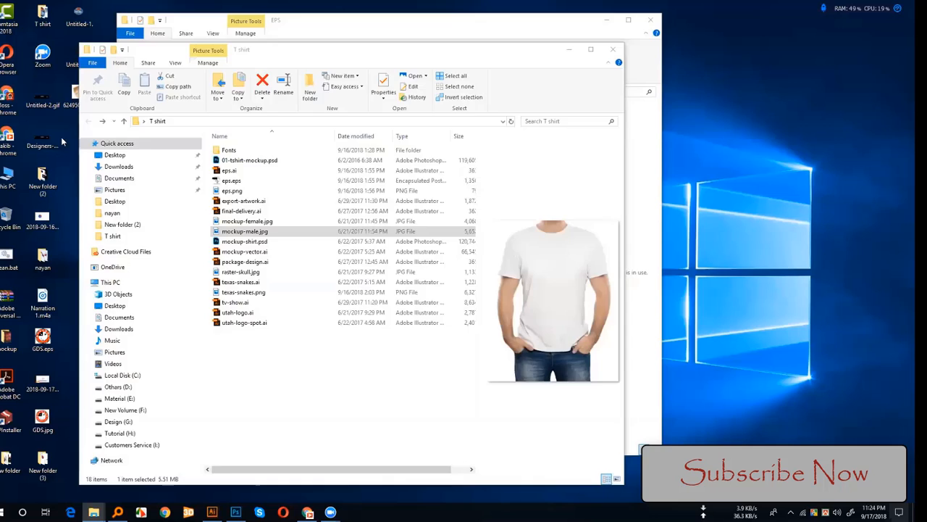
{"action": "key", "text": "super+d"}
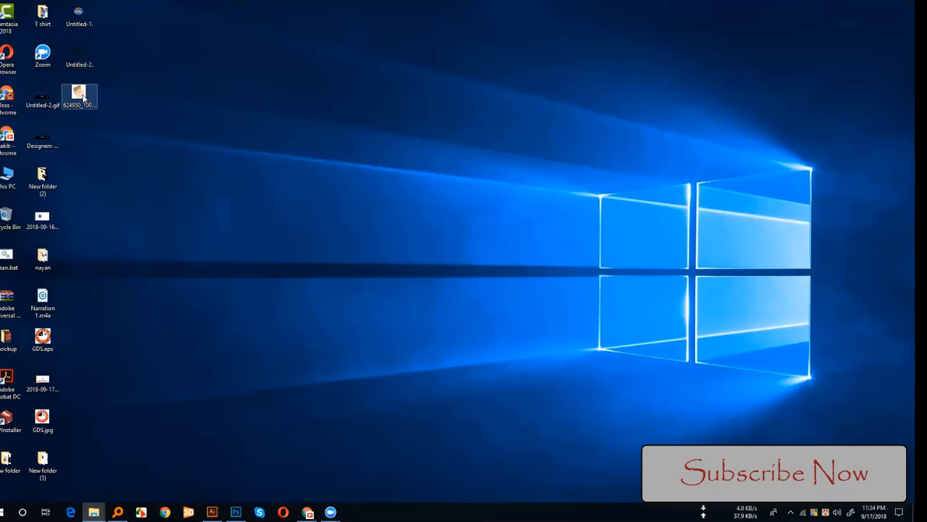
{"action": "left_click_drag", "start_coordinate": [79, 94], "coordinate": [233, 516]}
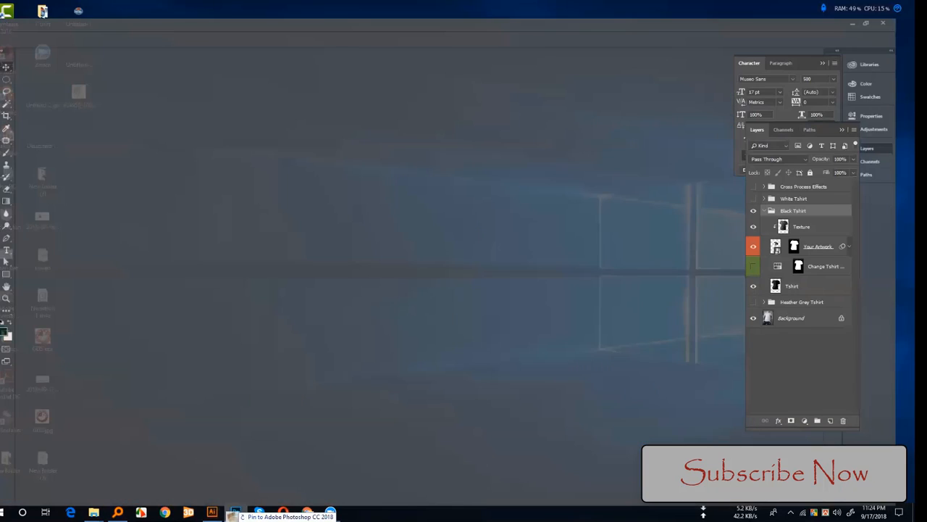
{"action": "left_click_drag", "start_coordinate": [224, 41], "coordinate": [227, 38]}
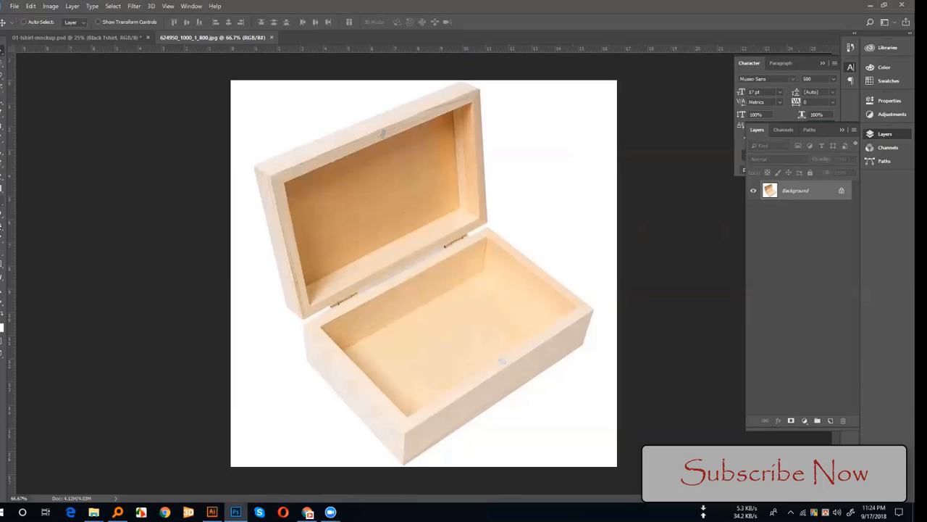
Step: Draw a rectangle shape about 601 by 128 px across the middle of the box and fill it with white
{"action": "left_click", "coordinate": [1, 266]}
{"action": "left_click_drag", "start_coordinate": [319, 235], "coordinate": [512, 276]}
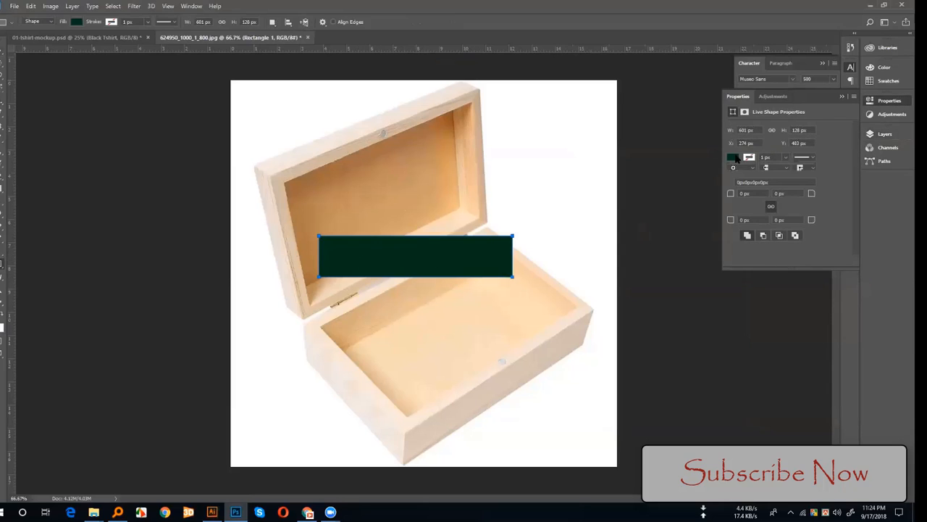
{"action": "left_click", "coordinate": [734, 157]}
{"action": "left_click", "coordinate": [734, 207]}
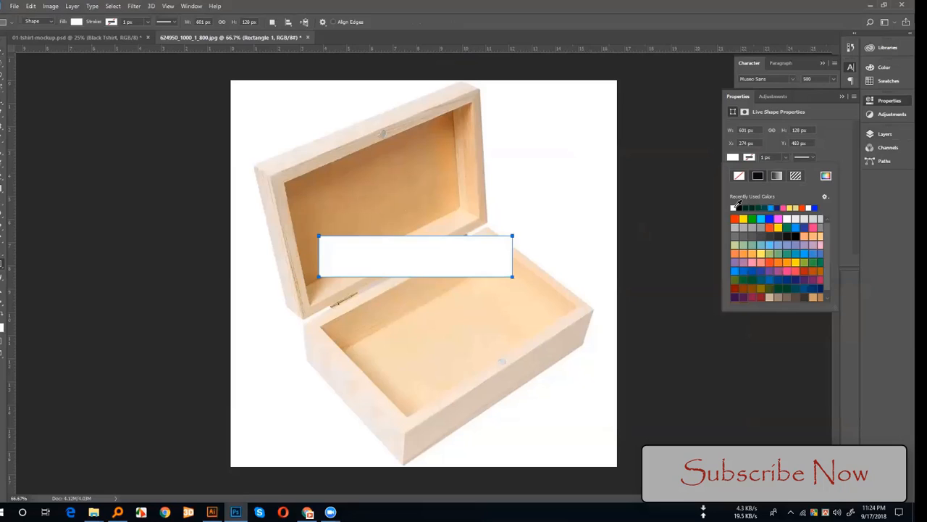
{"action": "left_click", "coordinate": [843, 97]}
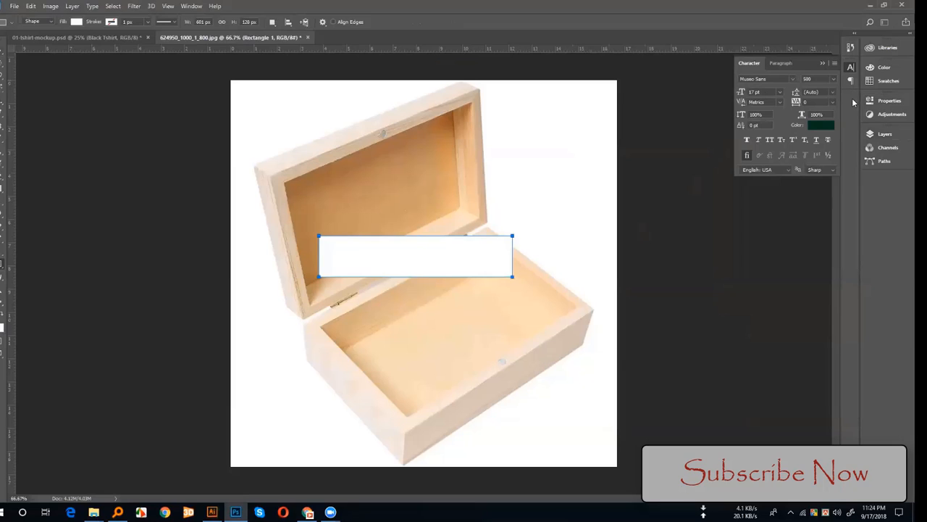
Step: Convert the white rectangle layer to a smart object and move it over the box's lower compartment
{"action": "left_click", "coordinate": [884, 134]}
{"action": "right_click", "coordinate": [791, 194]}
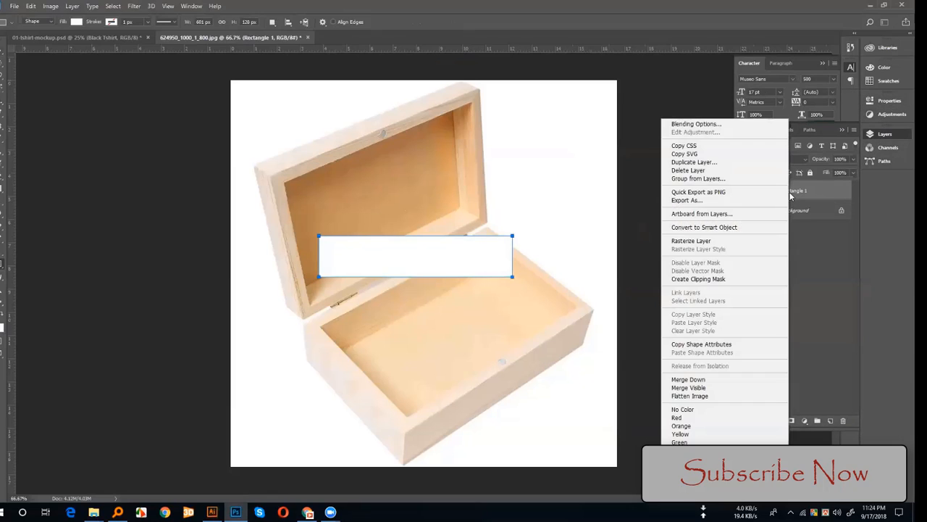
{"action": "left_click", "coordinate": [696, 228]}
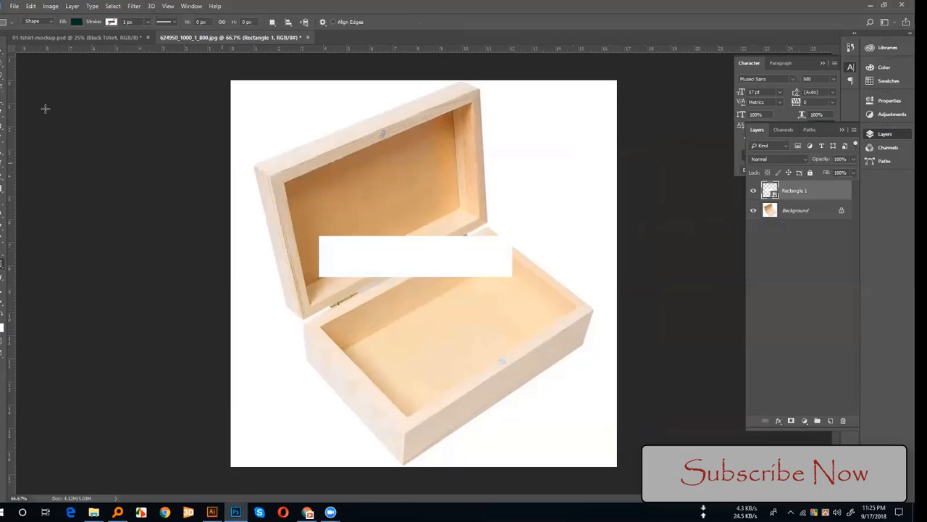
{"action": "key", "text": "v"}
{"action": "left_click_drag", "start_coordinate": [396, 272], "coordinate": [470, 337]}
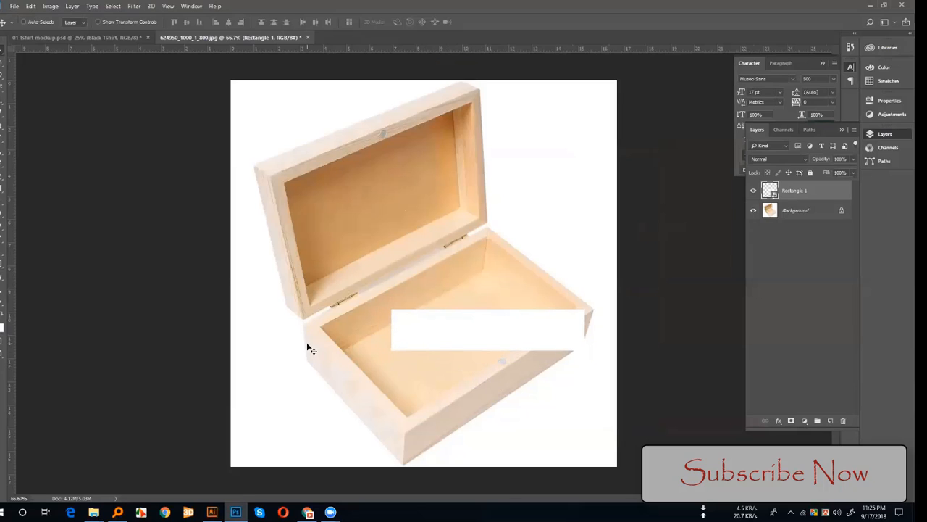
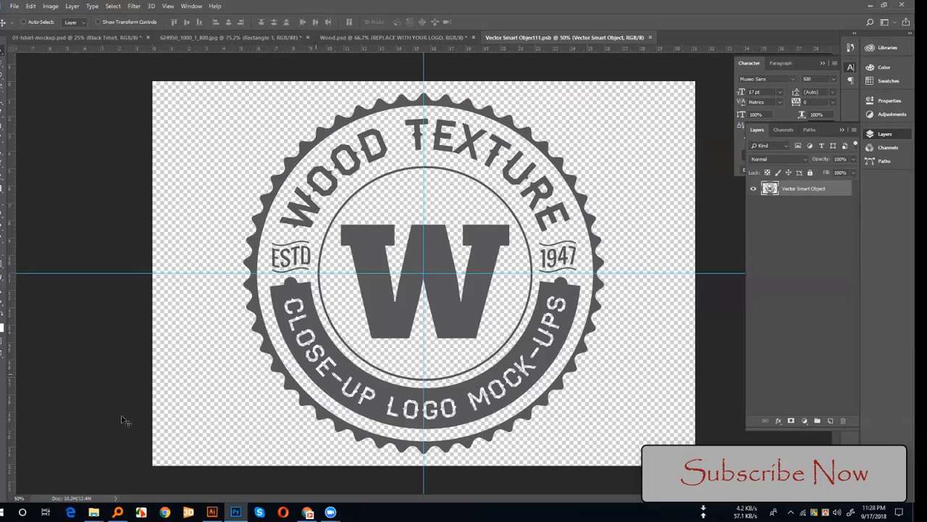
Step: Switch to Illustrator and ungroup the National Football Championship logo on the artboard
{"action": "left_click", "coordinate": [211, 512]}
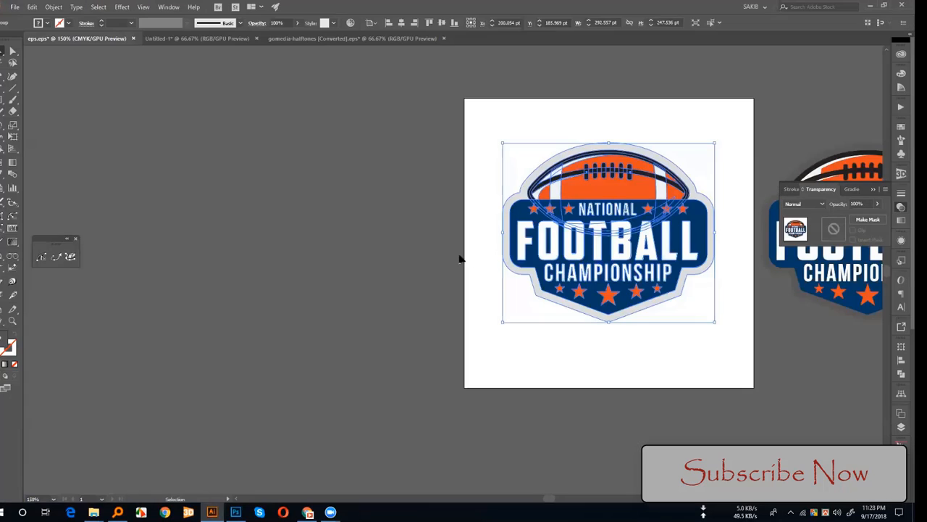
{"action": "left_click", "coordinate": [459, 258]}
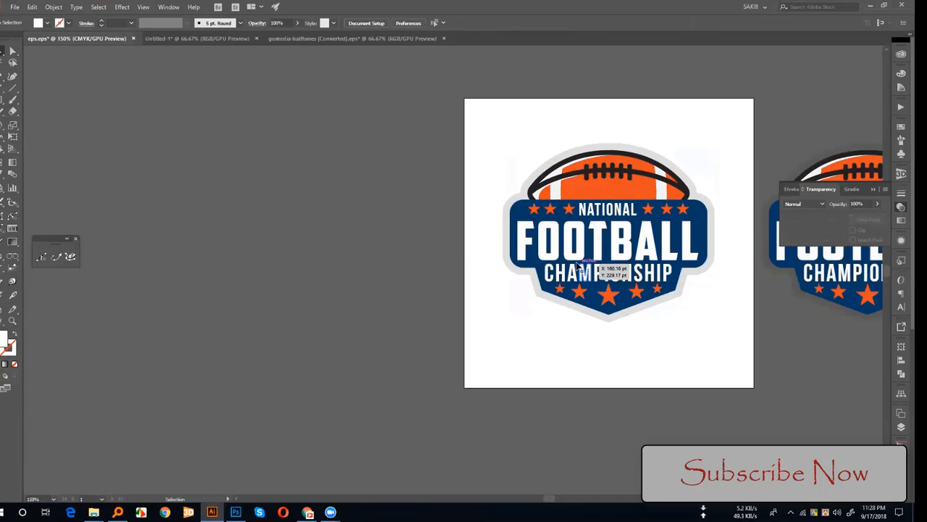
{"action": "left_click", "coordinate": [570, 260]}
{"action": "right_click", "coordinate": [570, 258]}
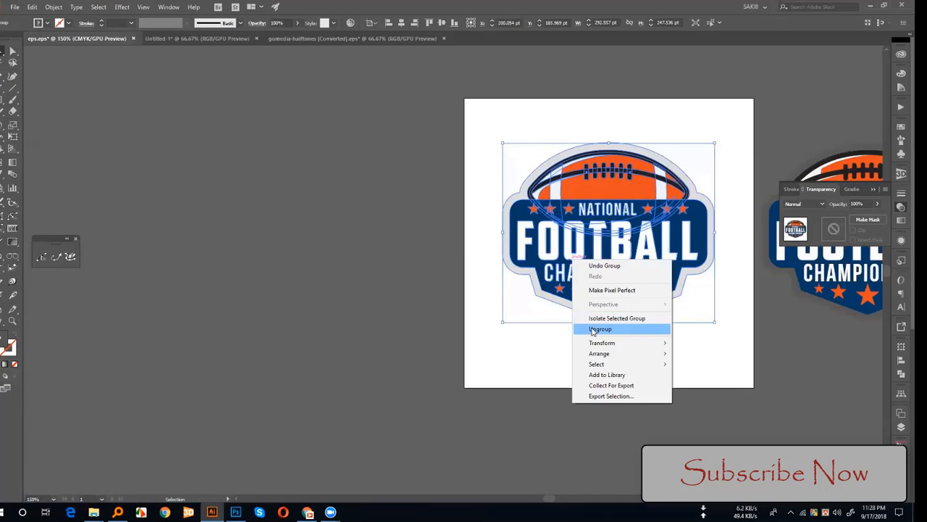
{"action": "left_click", "coordinate": [600, 327]}
{"action": "left_click", "coordinate": [631, 371]}
Step: Duplicate the logo's white lettering onto the empty area beside the artboard and copy it
{"action": "left_click", "coordinate": [598, 253]}
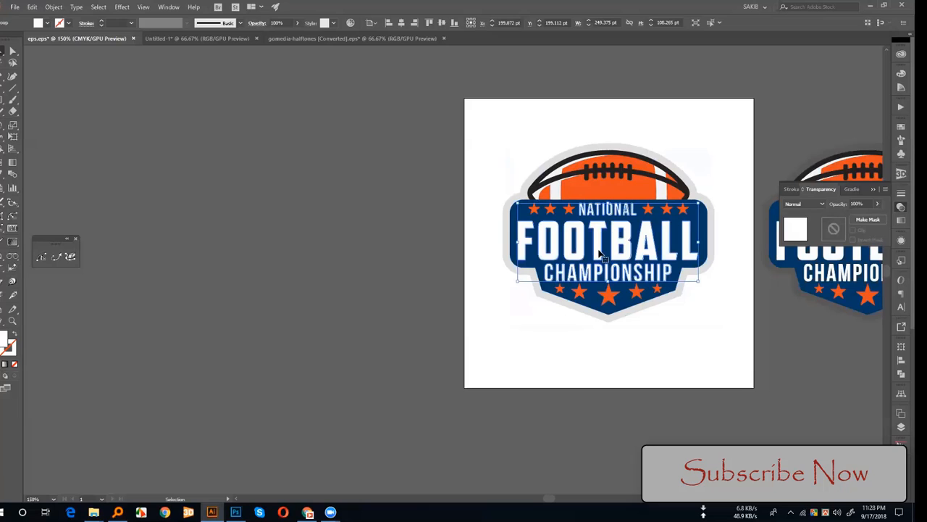
{"action": "left_click_drag", "start_coordinate": [599, 253], "coordinate": [244, 268]}
{"action": "key", "text": "a"}
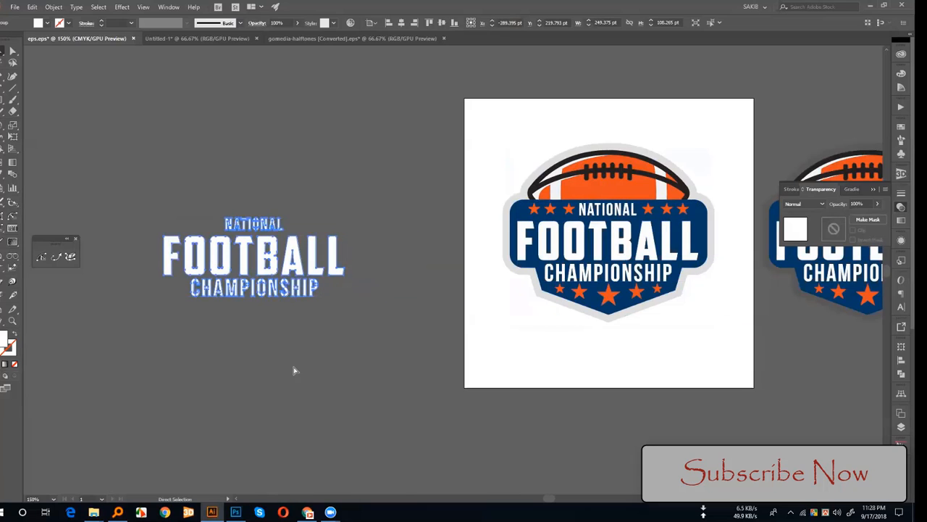
Step: Switch to Photoshop and paste the copied lettering as a shape layer into Vector Smart Object11.psb
{"action": "left_click", "coordinate": [235, 512]}
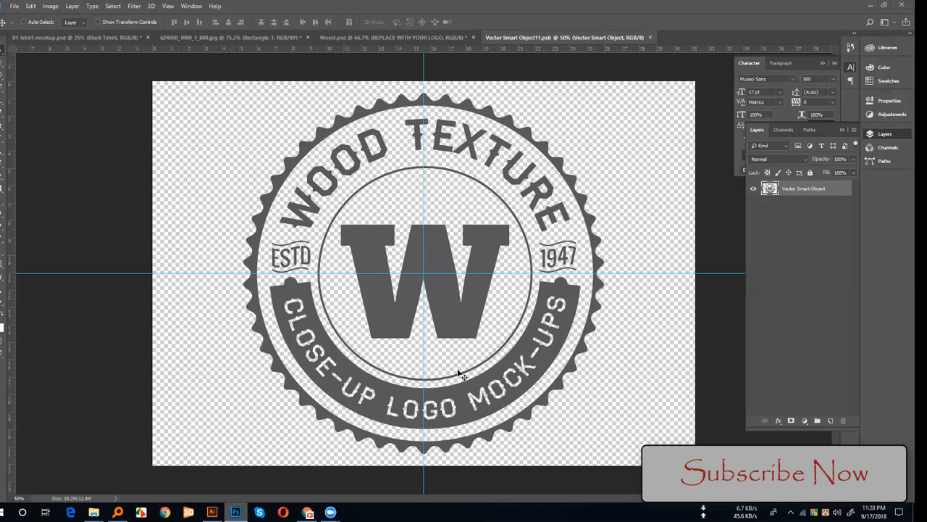
{"action": "key", "text": "ctrl+v"}
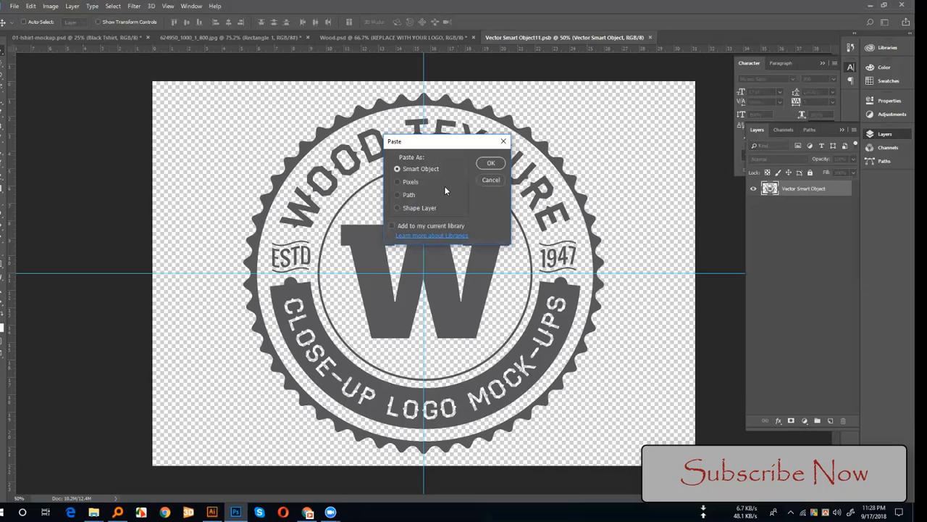
{"action": "left_click", "coordinate": [415, 207]}
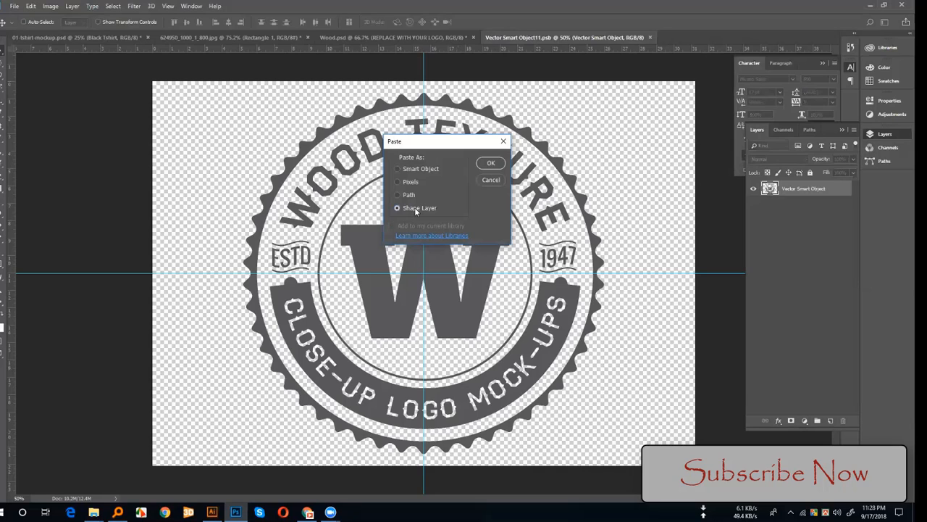
{"action": "left_click", "coordinate": [491, 163]}
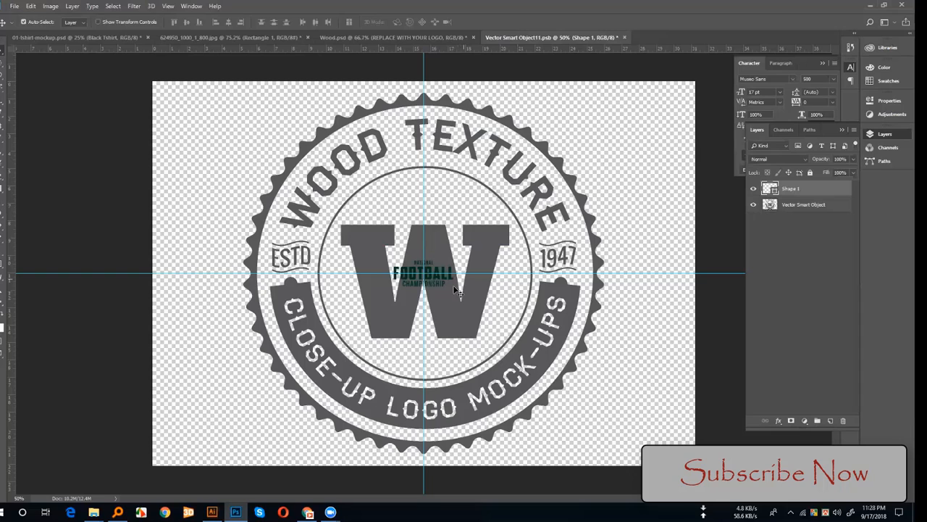
Step: Enlarge the pasted football lettering from its centre until it spans most of the canvas width
{"action": "key", "text": "ctrl+t"}
{"action": "left_click_drag", "start_coordinate": [455, 285], "coordinate": [621, 379]}
{"action": "key", "text": "Return"}
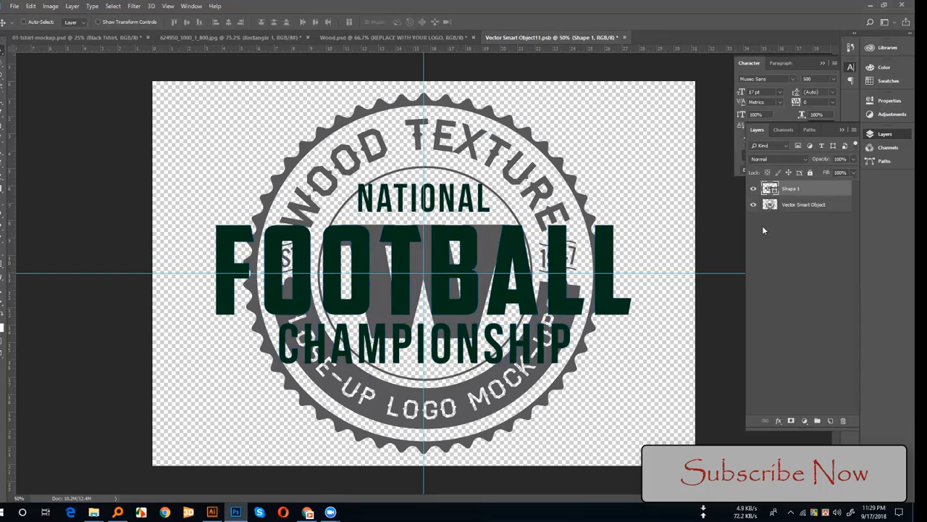
Step: Recolor the lettering to the badge's grey 58585a and hide the original Vector Smart Object layer
{"action": "double_click", "coordinate": [769, 190]}
{"action": "left_click", "coordinate": [583, 197]}
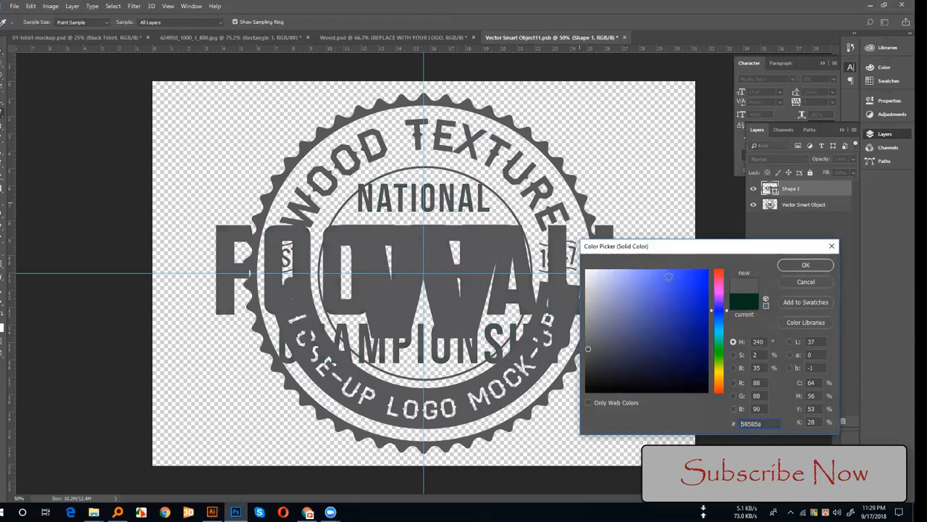
{"action": "left_click", "coordinate": [800, 265]}
{"action": "left_click", "coordinate": [753, 204]}
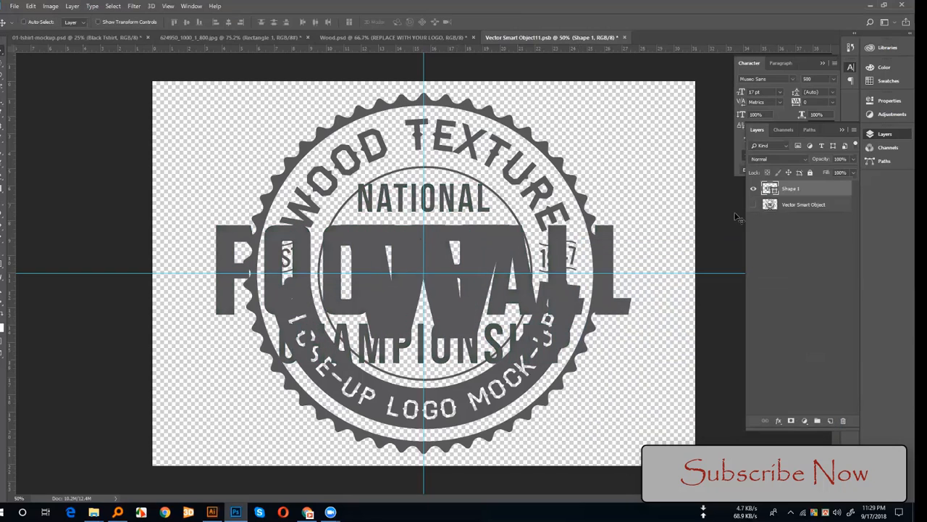
Step: Close the smart object document with its changes saved and return to the whole Wood.psd mockup
{"action": "left_click", "coordinate": [625, 37]}
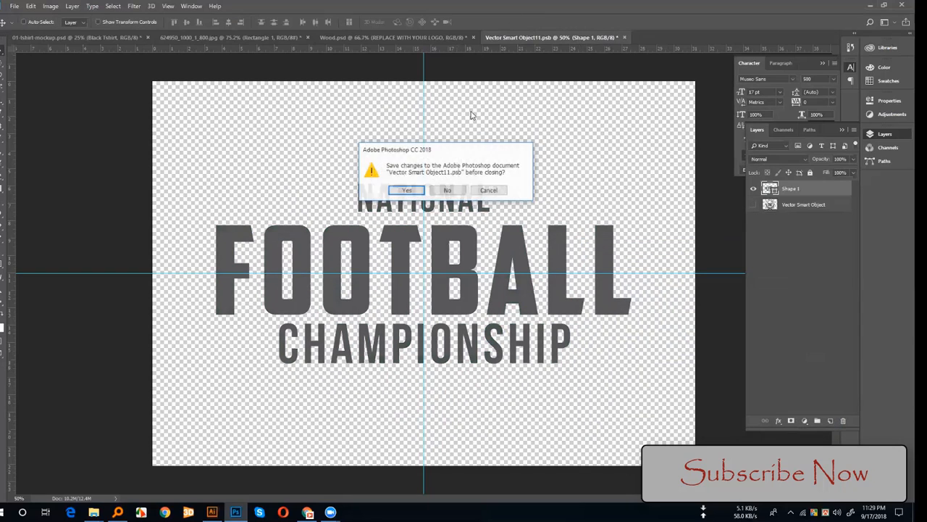
{"action": "left_click", "coordinate": [407, 190]}
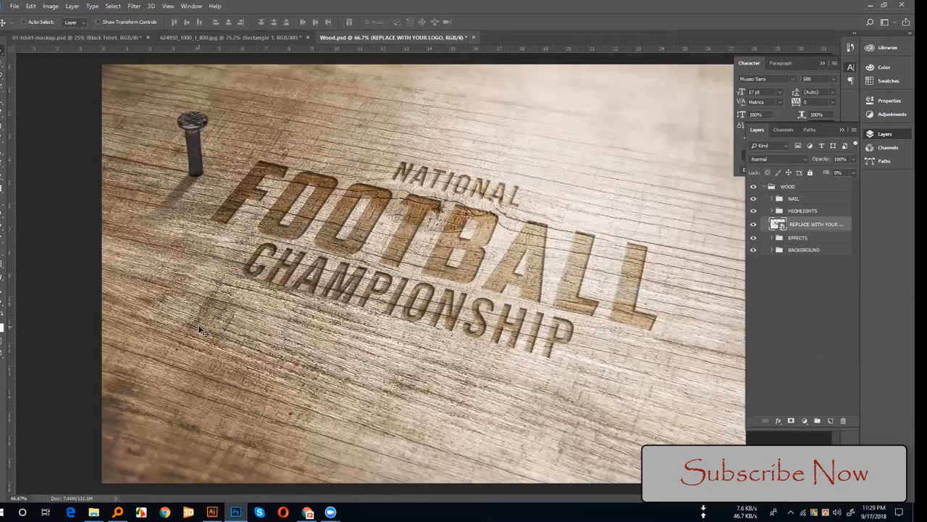
{"action": "key", "text": "ctrl+minus"}
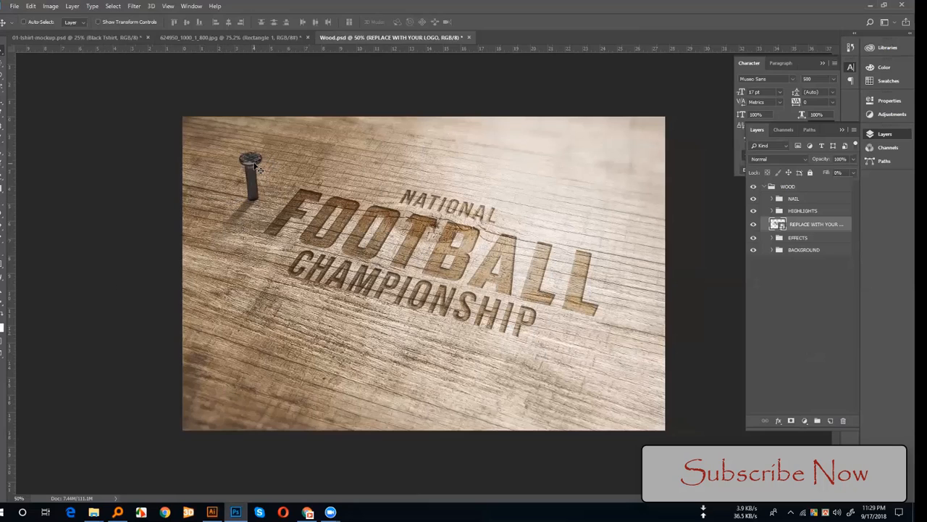
Step: Find the nail's layer group, toggle its visibility off and on, and move the nail onto the word NATIONAL
{"action": "left_click", "coordinate": [26, 22]}
{"action": "left_click", "coordinate": [251, 166]}
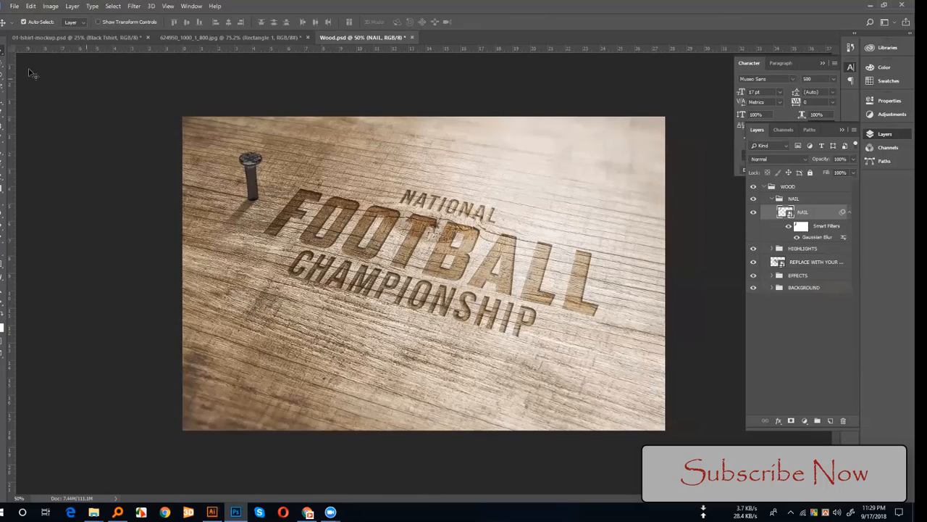
{"action": "left_click", "coordinate": [24, 22]}
{"action": "left_click", "coordinate": [772, 198]}
{"action": "left_click", "coordinate": [754, 199]}
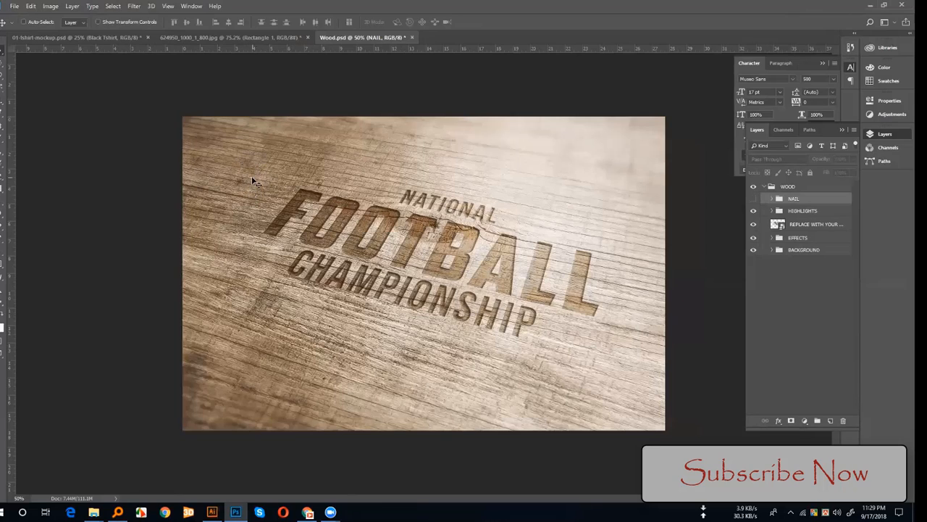
{"action": "left_click", "coordinate": [754, 199]}
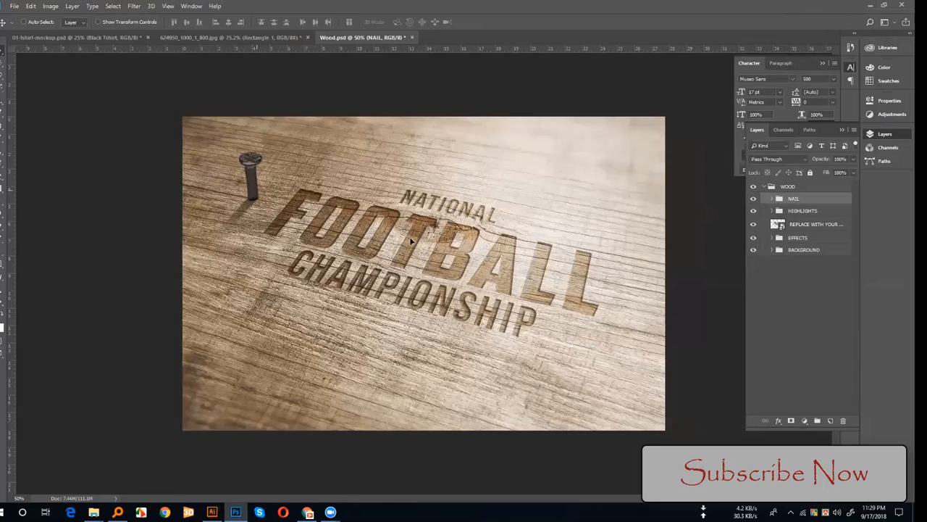
{"action": "left_click_drag", "start_coordinate": [557, 294], "coordinate": [552, 246]}
{"action": "left_click_drag", "start_coordinate": [552, 280], "coordinate": [436, 197]}
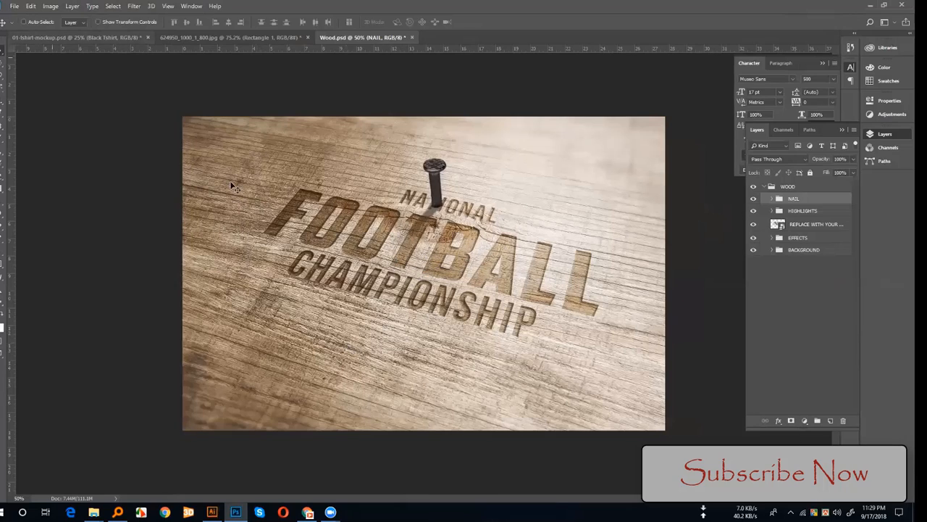
Step: Close Wood.psd, the jewellery box image and the T-shirt mockup without saving, and minimize Photoshop
{"action": "left_click", "coordinate": [414, 38]}
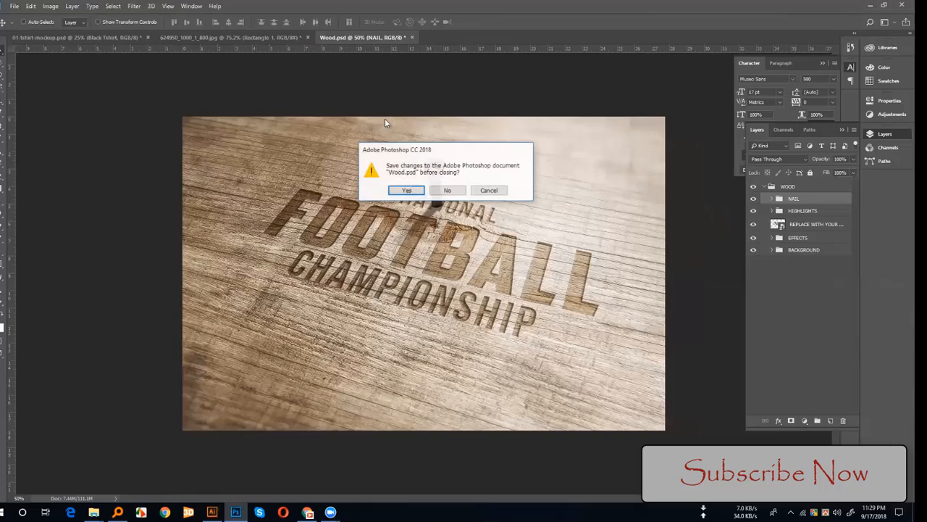
{"action": "left_click", "coordinate": [448, 191]}
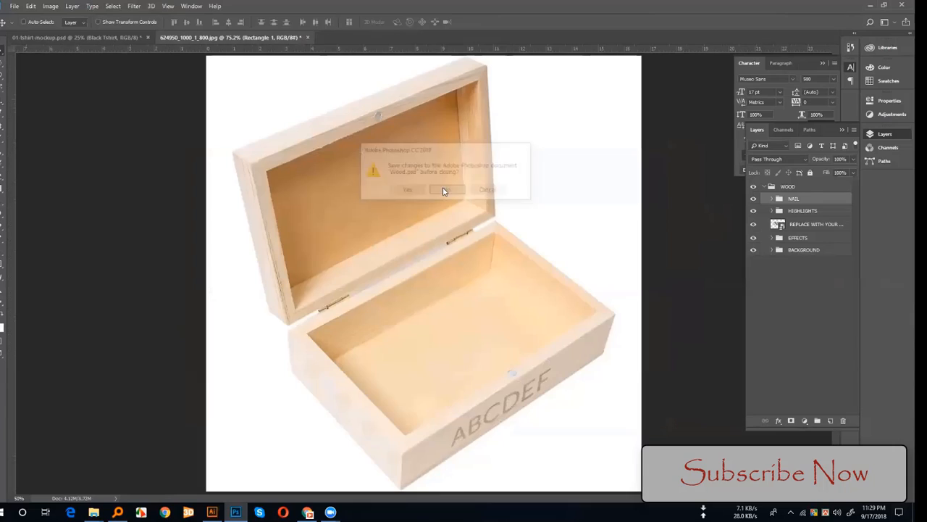
{"action": "left_click", "coordinate": [307, 37]}
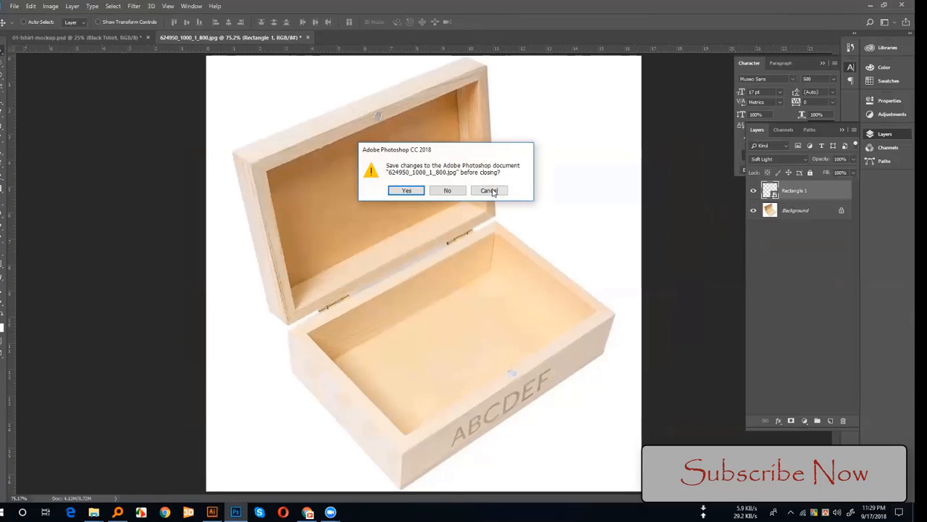
{"action": "left_click", "coordinate": [455, 192]}
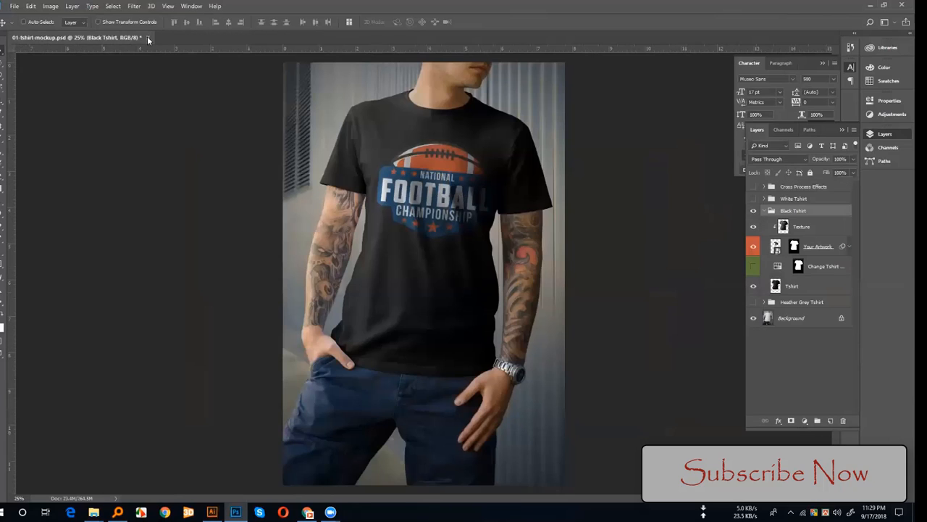
{"action": "left_click", "coordinate": [148, 38]}
{"action": "left_click", "coordinate": [454, 192]}
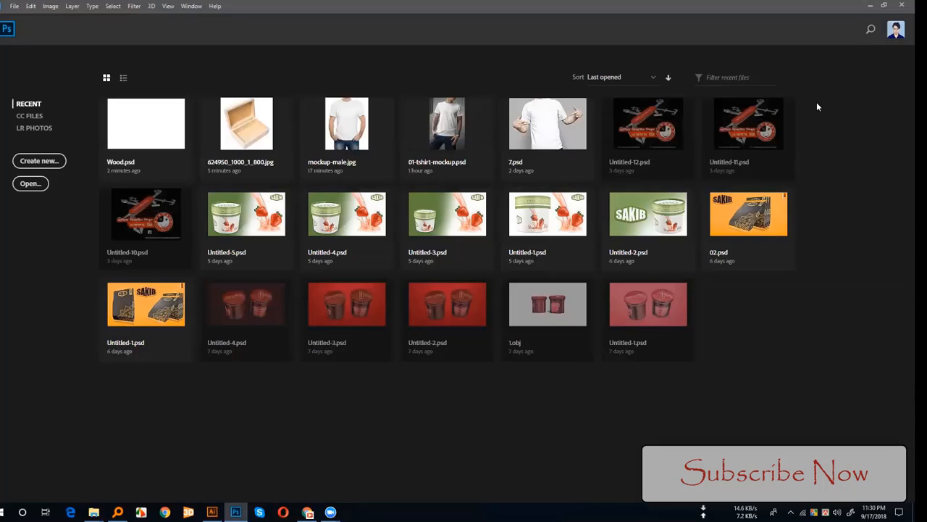
{"action": "left_click", "coordinate": [870, 6]}
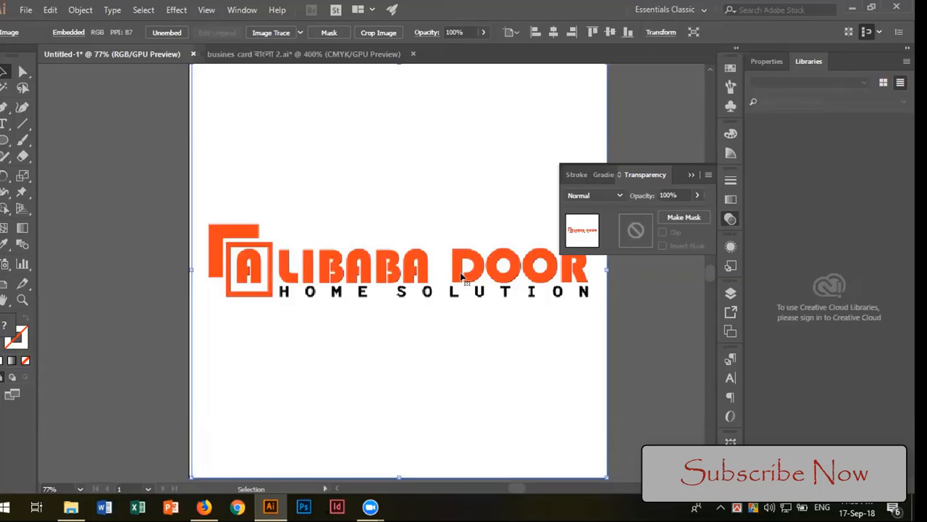
Step: In Illustrator, show the busines card বাংলা 2.ai document and step back through the recent edits to the circles and car photo
{"action": "left_click", "coordinate": [691, 174]}
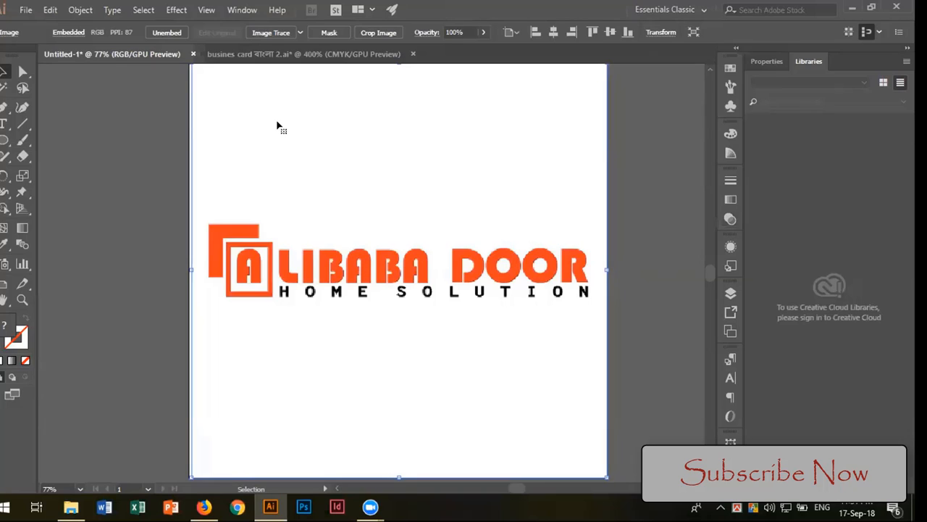
{"action": "left_click", "coordinate": [282, 55]}
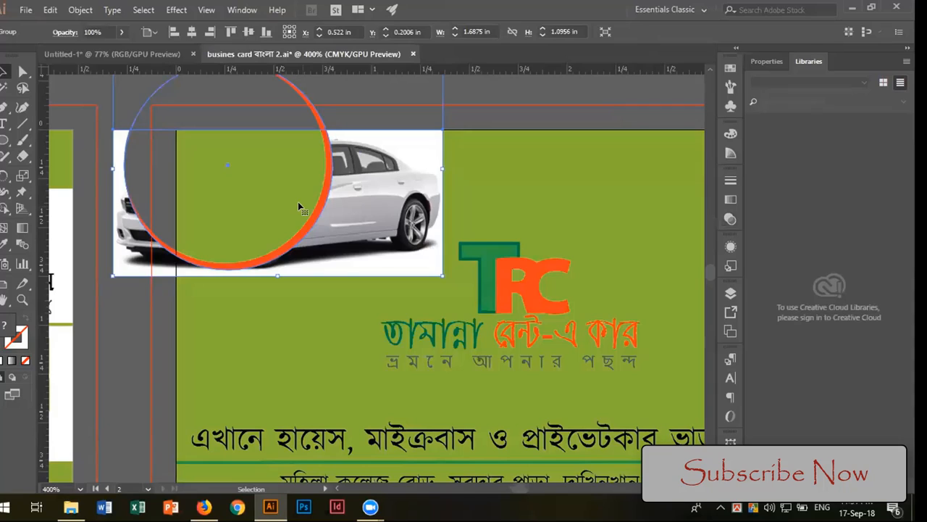
{"action": "key", "text": "ctrl+z"}
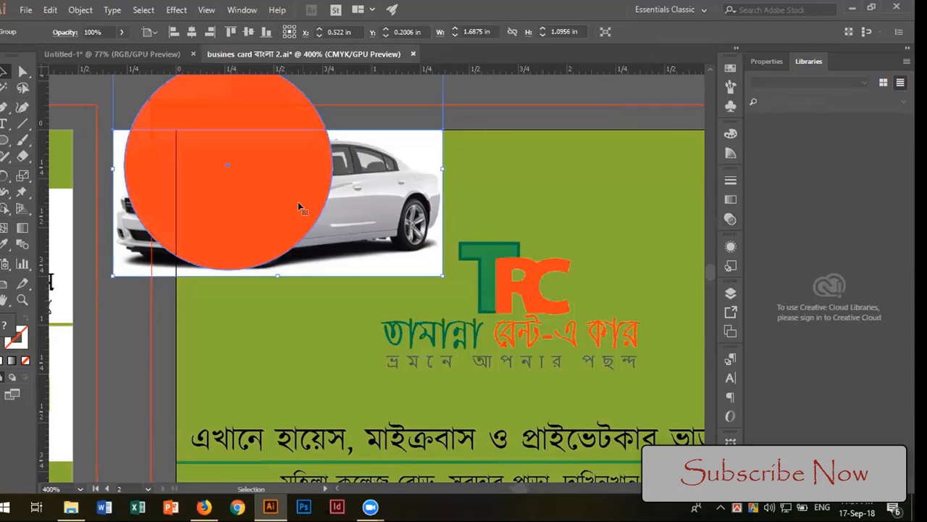
{"action": "key", "text": "a"}
{"action": "key", "text": "ctrl+z"}
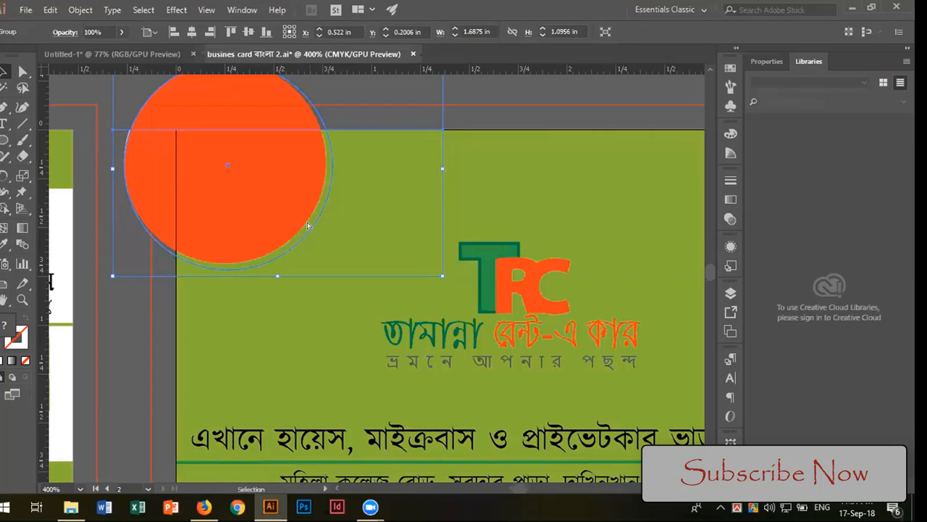
{"action": "key", "text": "ctrl+z"}
{"action": "key", "text": "ctrl+z"}
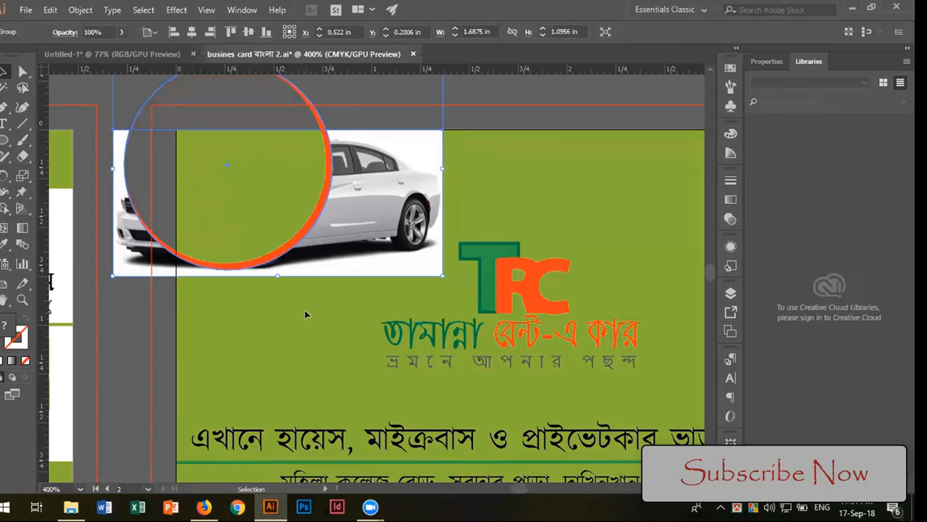
Step: Try a clipping mask on the grouped circle and car photo, and undo back to the separate objects
{"action": "key", "text": "ctrl+7"}
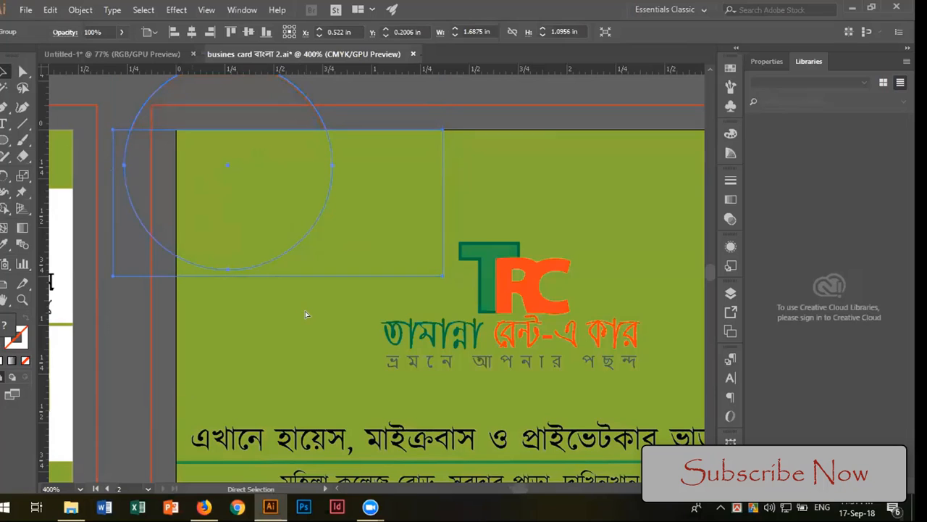
{"action": "key", "text": "ctrl+z"}
{"action": "key", "text": "ctrl+z"}
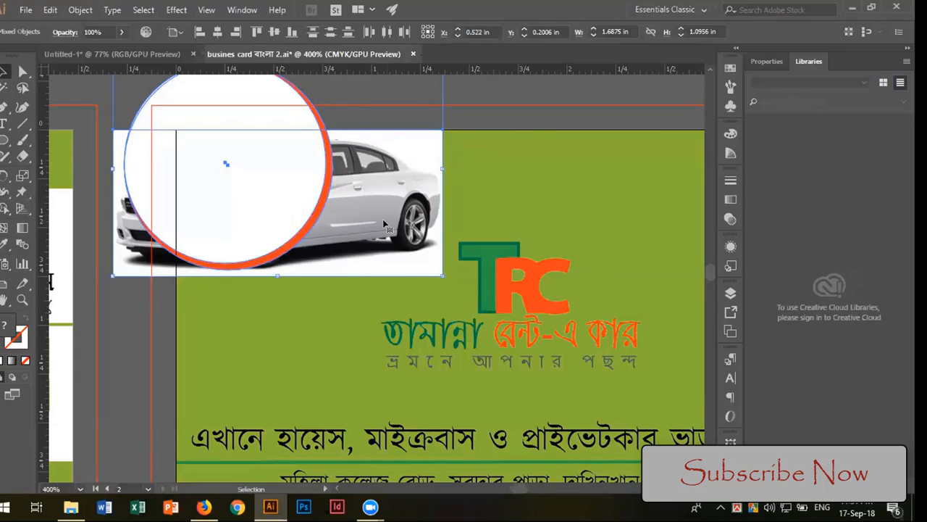
Step: Select only the orange circle behind the white one and lock it in place
{"action": "left_click", "coordinate": [315, 207]}
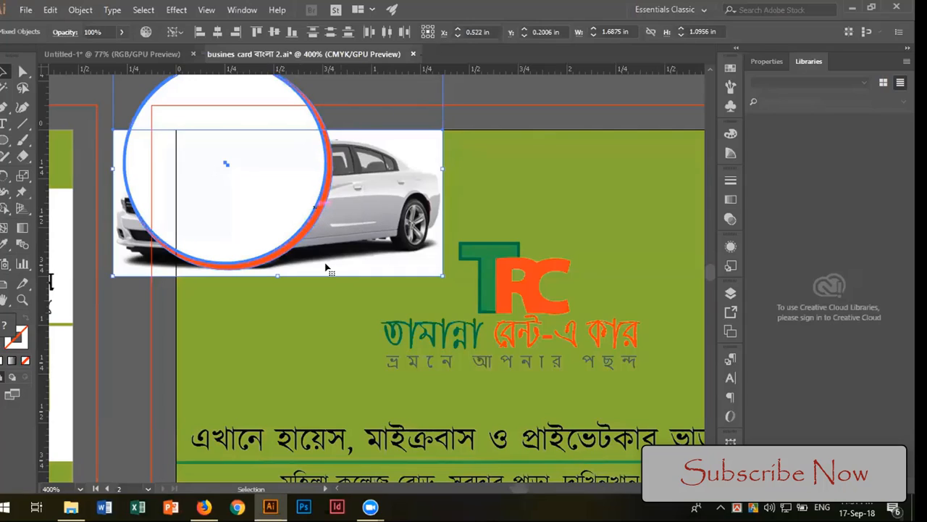
{"action": "left_click", "coordinate": [464, 201]}
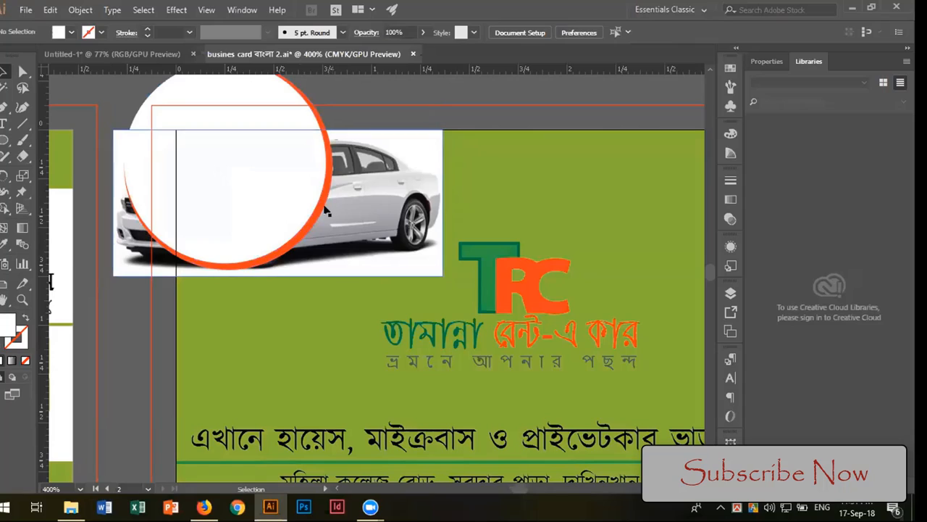
{"action": "left_click", "coordinate": [325, 210]}
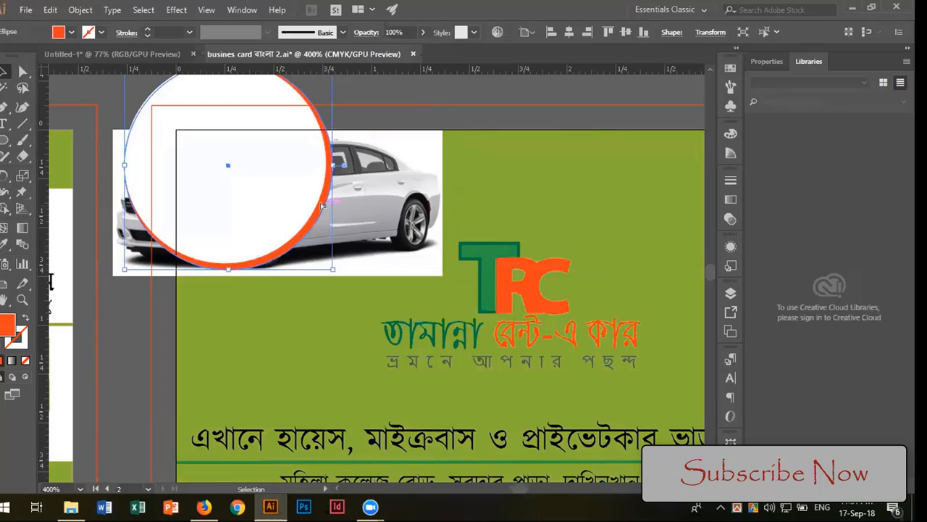
{"action": "key", "text": "ctrl+2"}
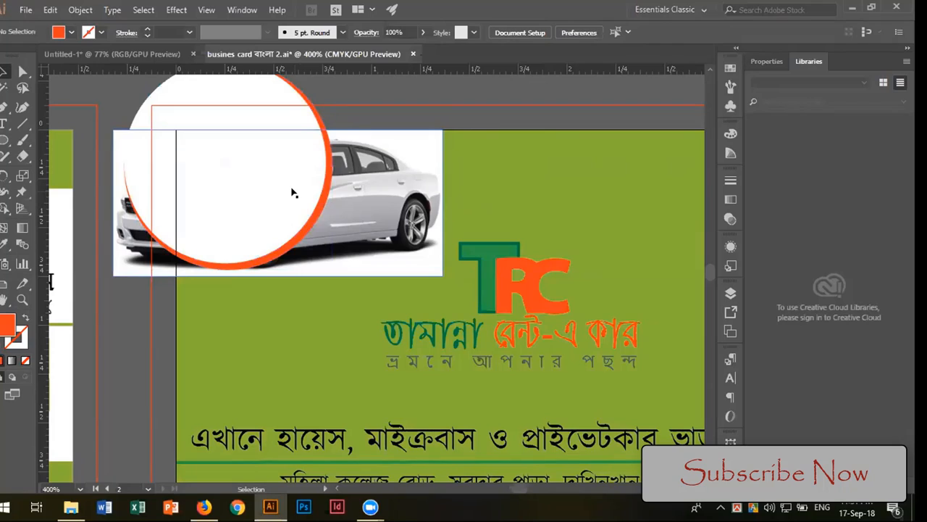
Step: Select the white circle and the car photo, clip the photo into the circle with a clipping mask, and release the mask
{"action": "left_click", "coordinate": [294, 194]}
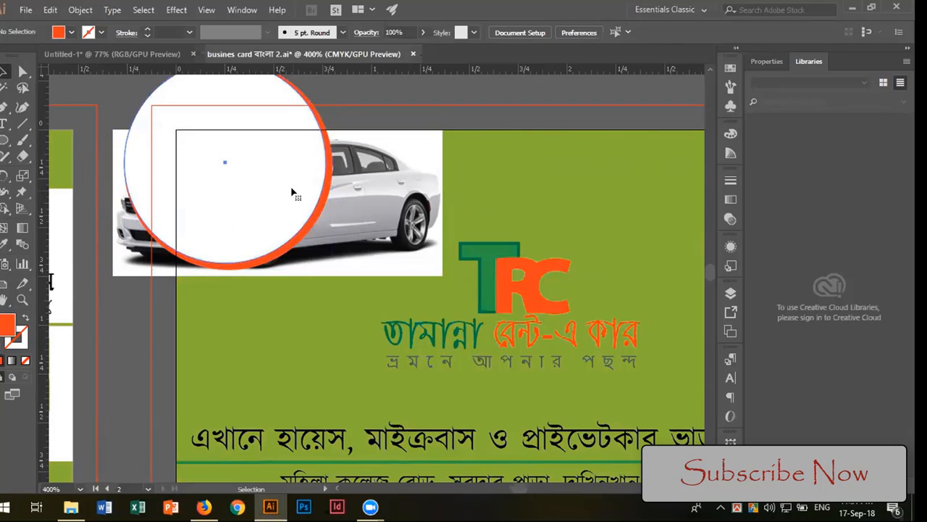
{"action": "left_click", "coordinate": [371, 204], "text": "shift"}
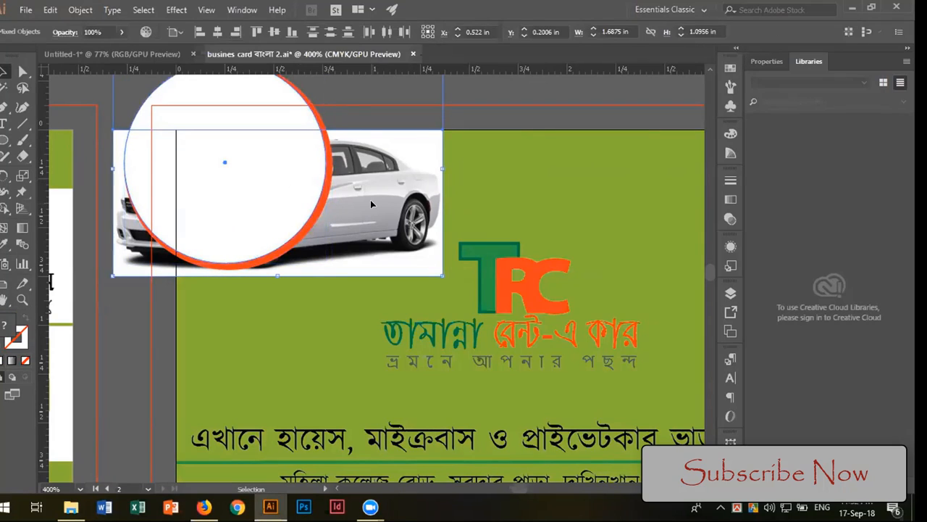
{"action": "right_click", "coordinate": [253, 198]}
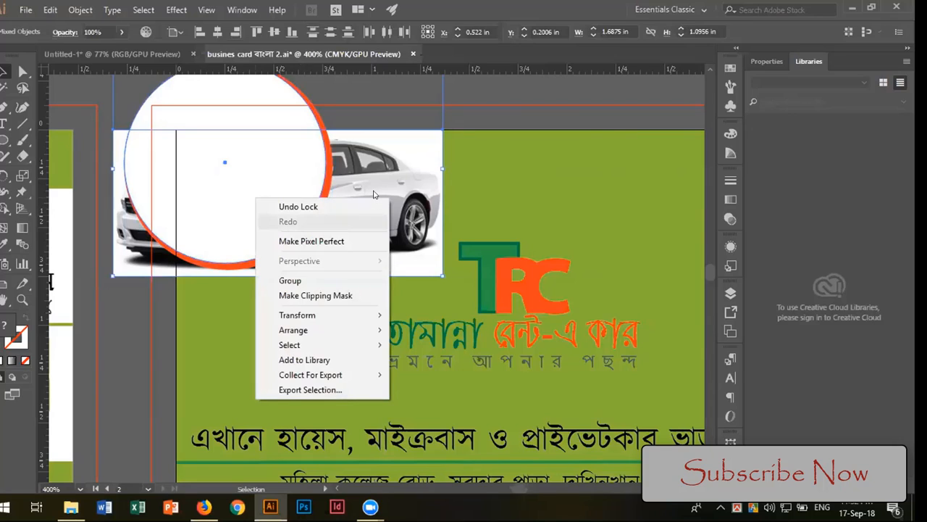
{"action": "left_click", "coordinate": [488, 189]}
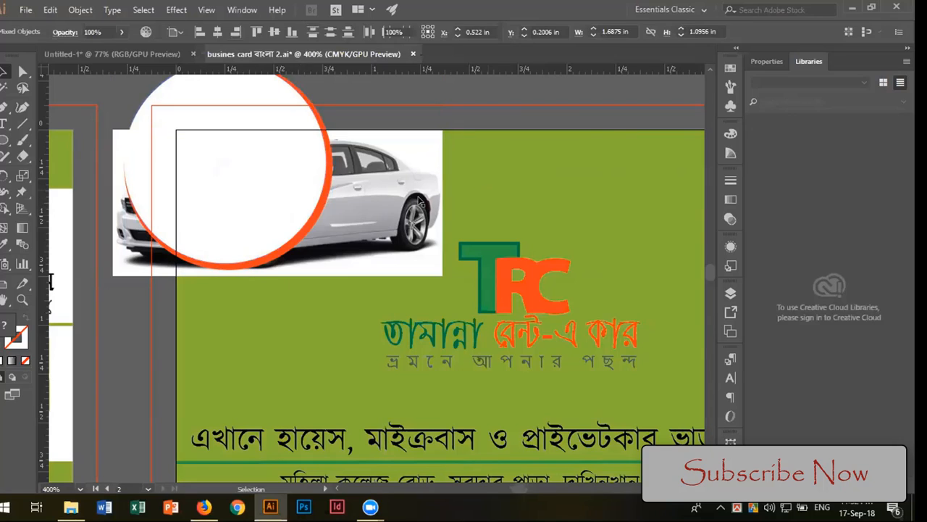
{"action": "left_click", "coordinate": [298, 180]}
{"action": "left_click", "coordinate": [393, 199], "text": "shift"}
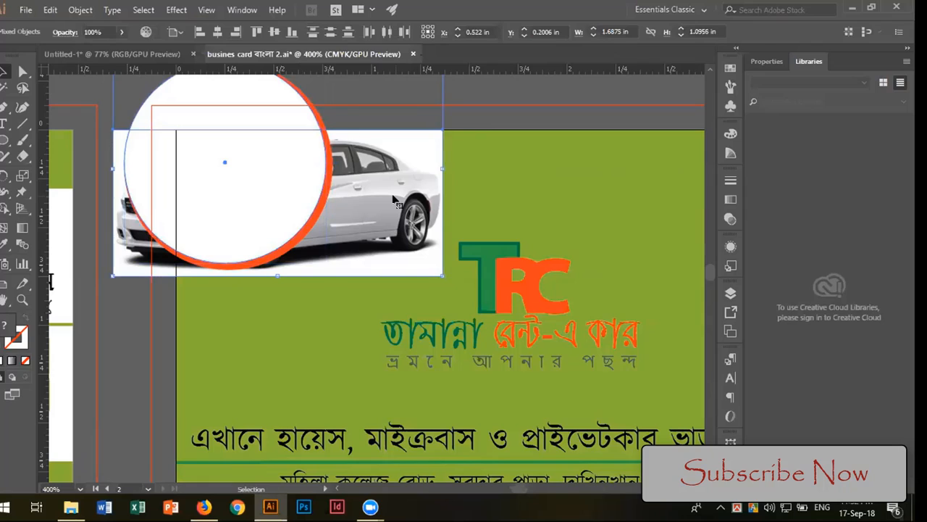
{"action": "key", "text": "a"}
{"action": "key", "text": "ctrl+7"}
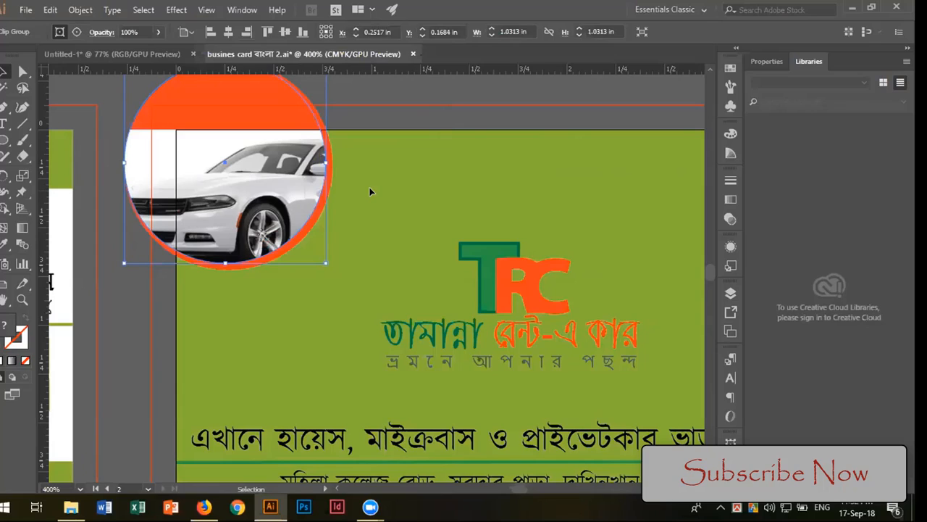
{"action": "right_click", "coordinate": [239, 176]}
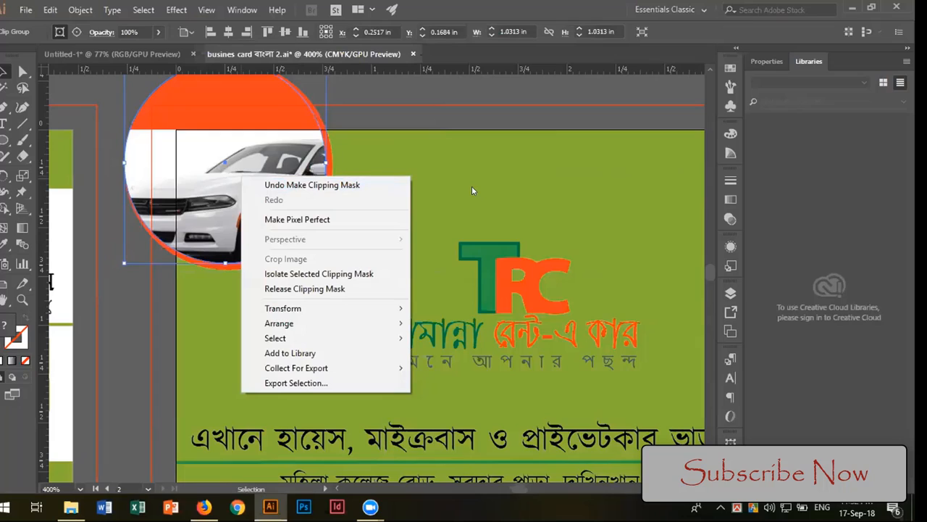
{"action": "left_click", "coordinate": [352, 288]}
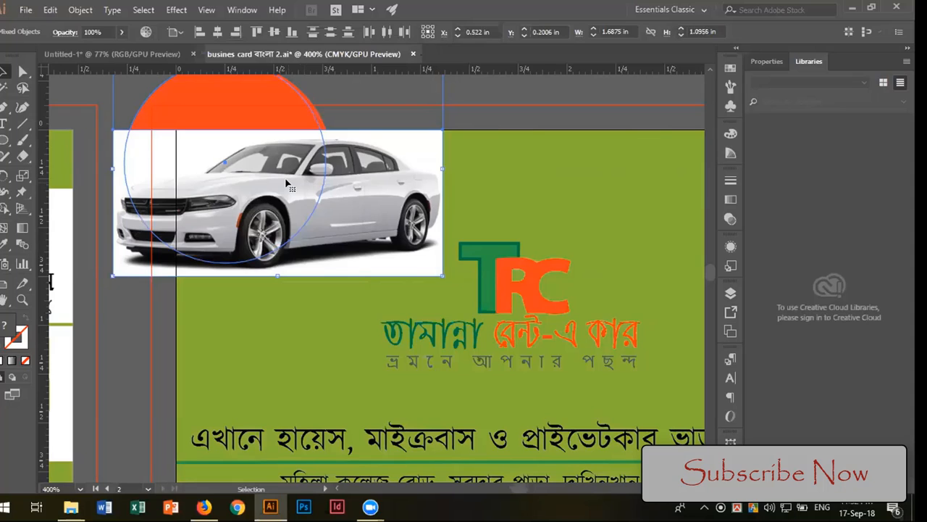
Step: Make a clipping mask again from the selected circle path and car photo, and release it
{"action": "scroll", "coordinate": [286, 182], "scroll_direction": "up", "scroll_amount": 2}
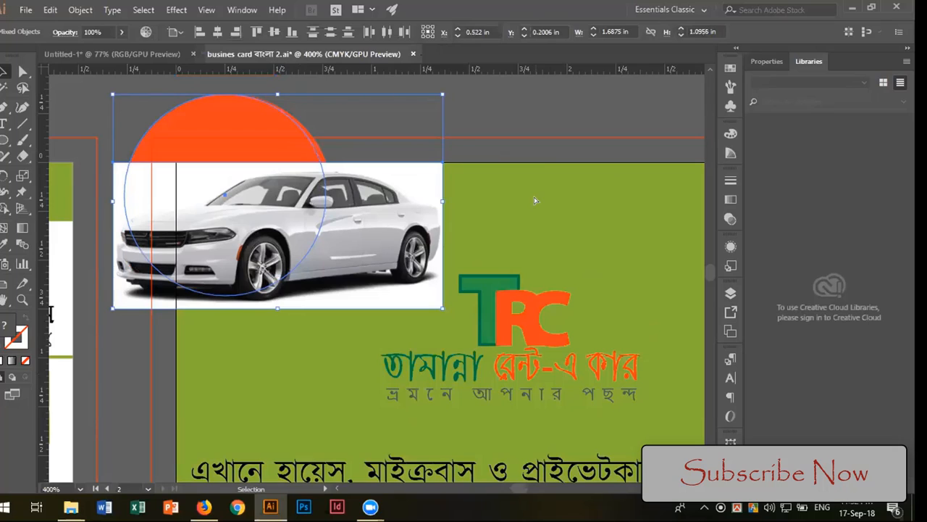
{"action": "key", "text": "a"}
{"action": "key", "text": "ctrl"}
{"action": "scroll", "coordinate": [536, 201], "scroll_direction": "down", "scroll_amount": 2}
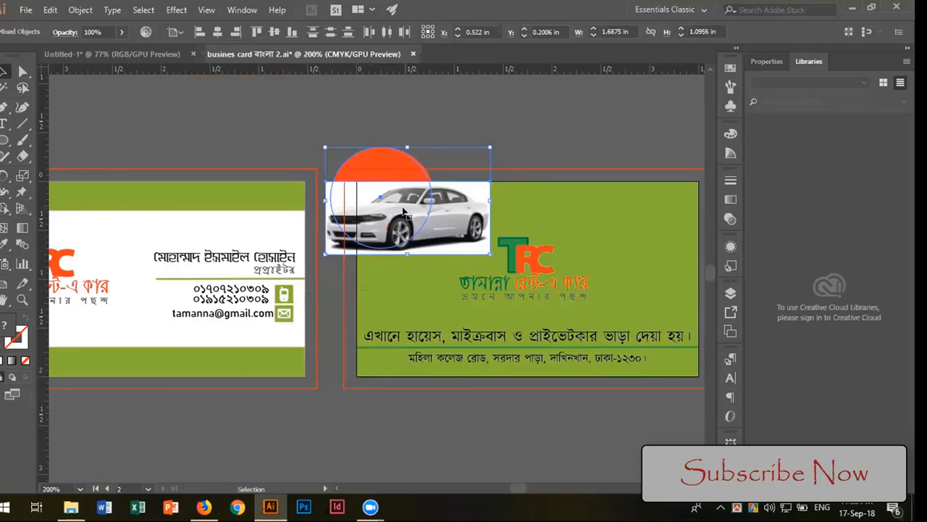
{"action": "scroll", "coordinate": [404, 210], "scroll_direction": "down", "scroll_amount": 1}
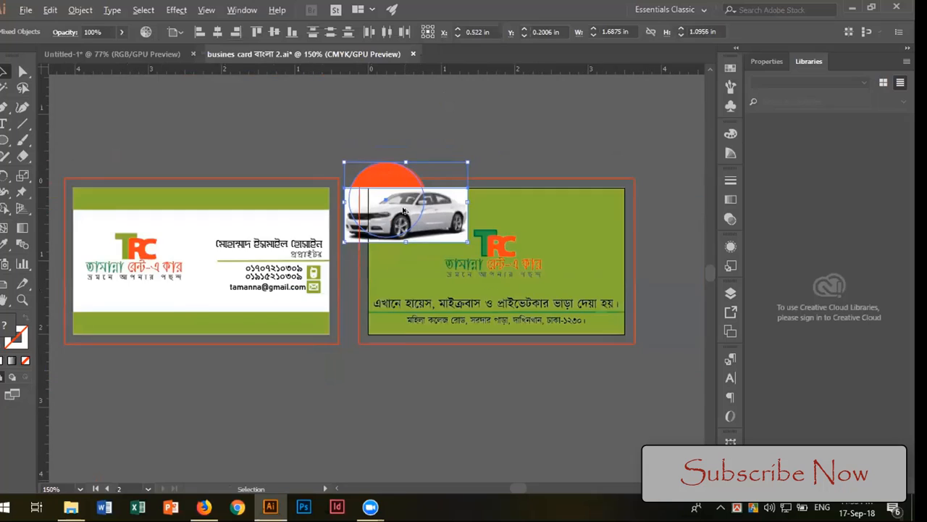
{"action": "scroll", "coordinate": [404, 210], "scroll_direction": "up", "scroll_amount": 2}
{"action": "scroll", "coordinate": [404, 210], "scroll_direction": "up", "scroll_amount": 1}
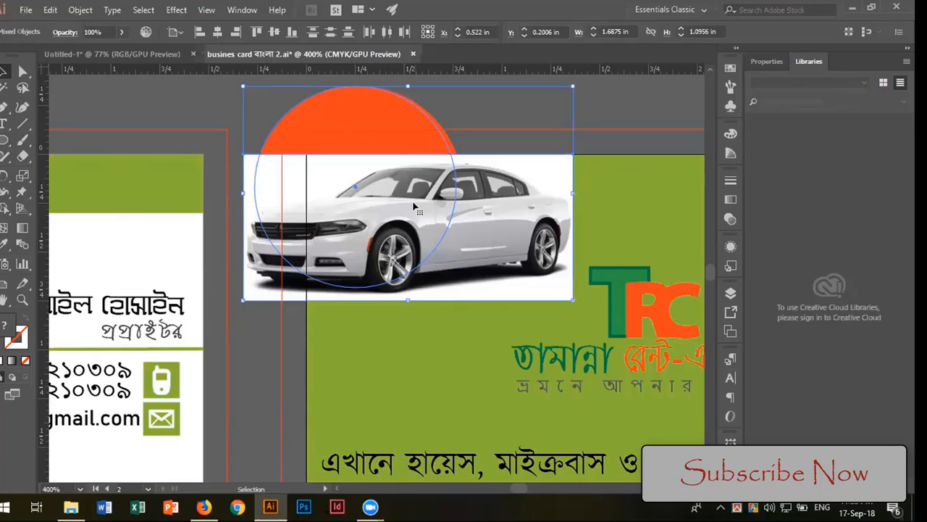
{"action": "key", "text": "ctrl+7"}
{"action": "key", "text": "v"}
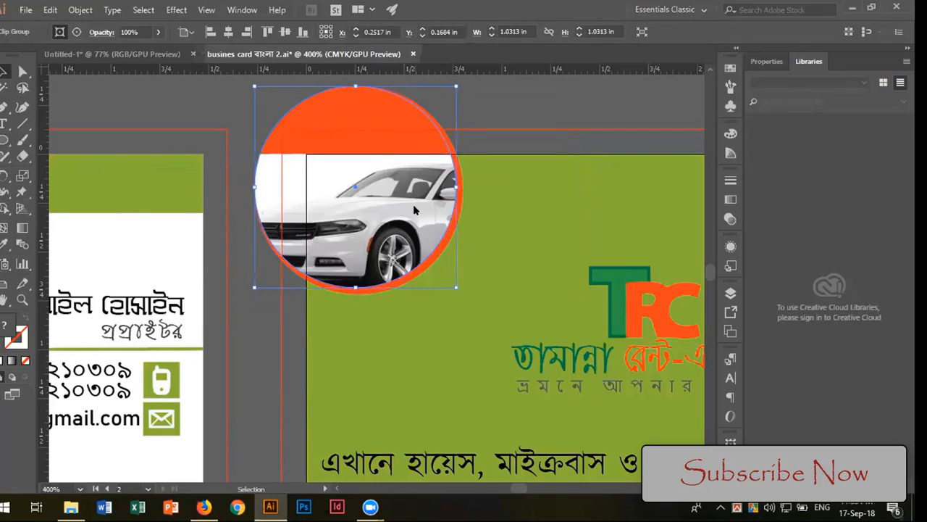
{"action": "right_click", "coordinate": [415, 210]}
{"action": "left_click", "coordinate": [481, 320]}
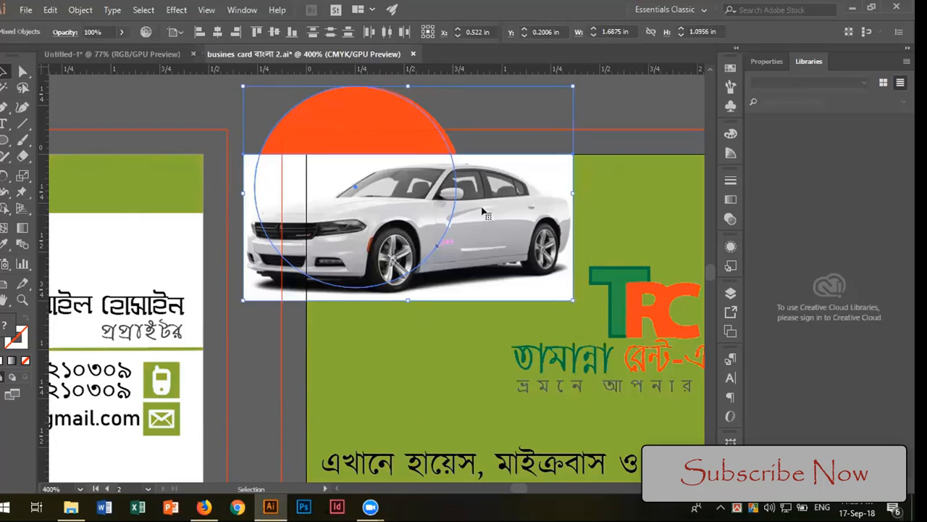
Step: Select only the car photo and hide it so the circles beneath it are accessible
{"action": "left_click", "coordinate": [643, 134]}
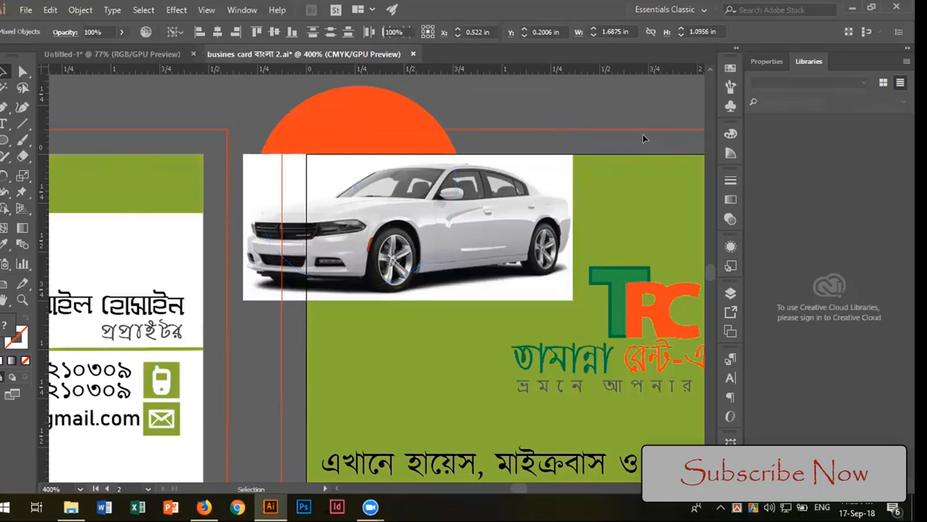
{"action": "left_click", "coordinate": [517, 206]}
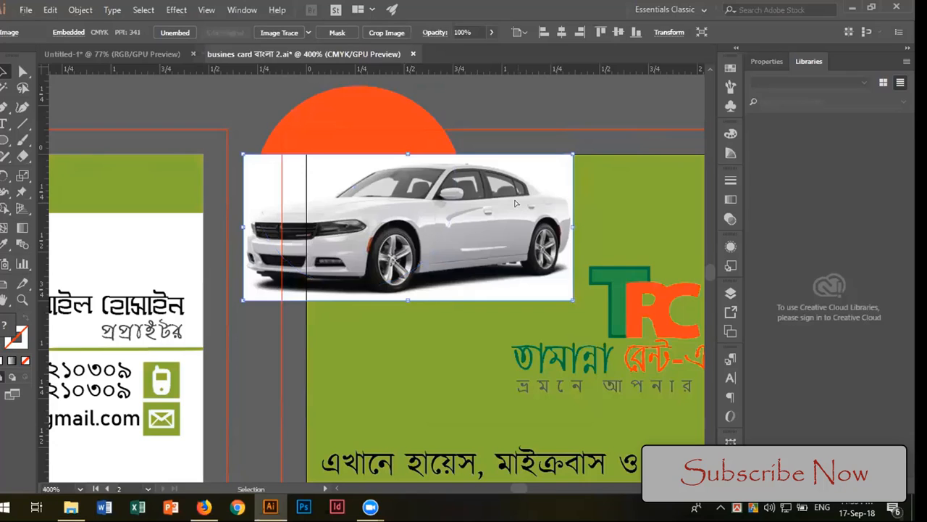
{"action": "key", "text": "Delete"}
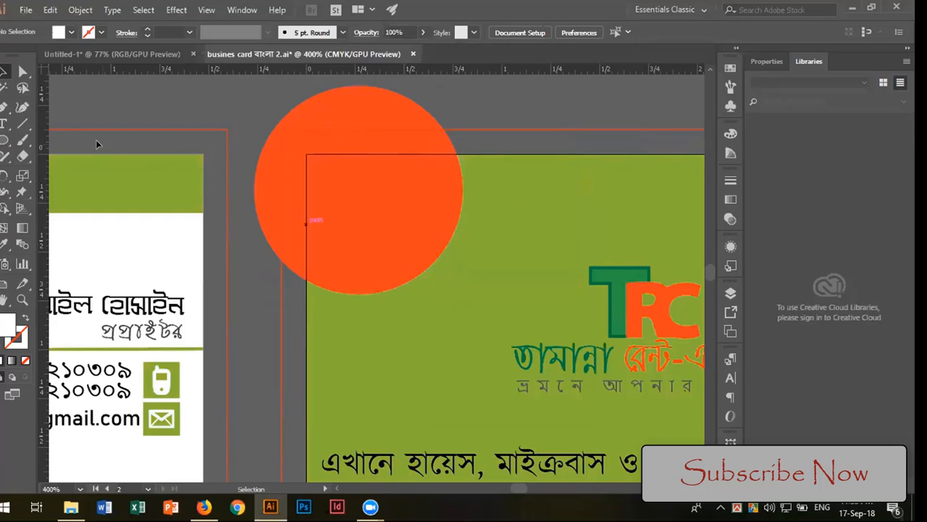
{"action": "left_click", "coordinate": [5, 140]}
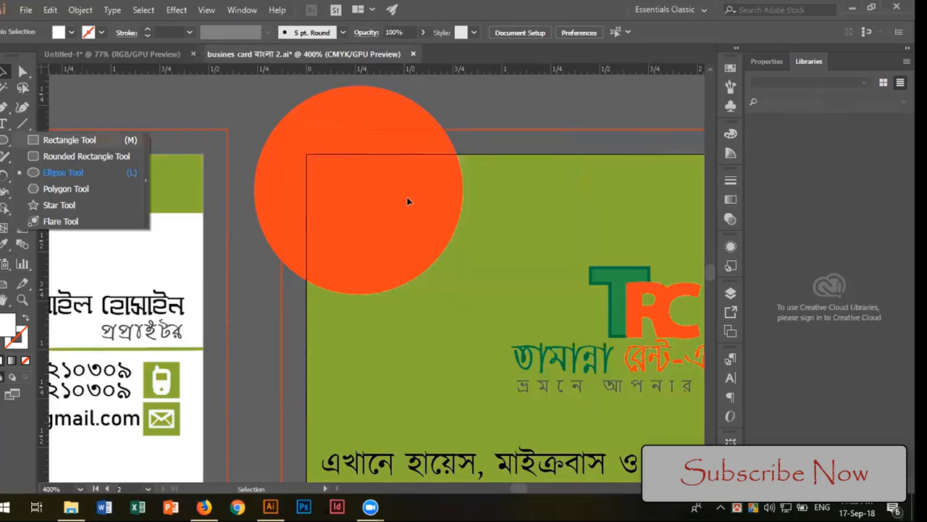
{"action": "left_click", "coordinate": [489, 197]}
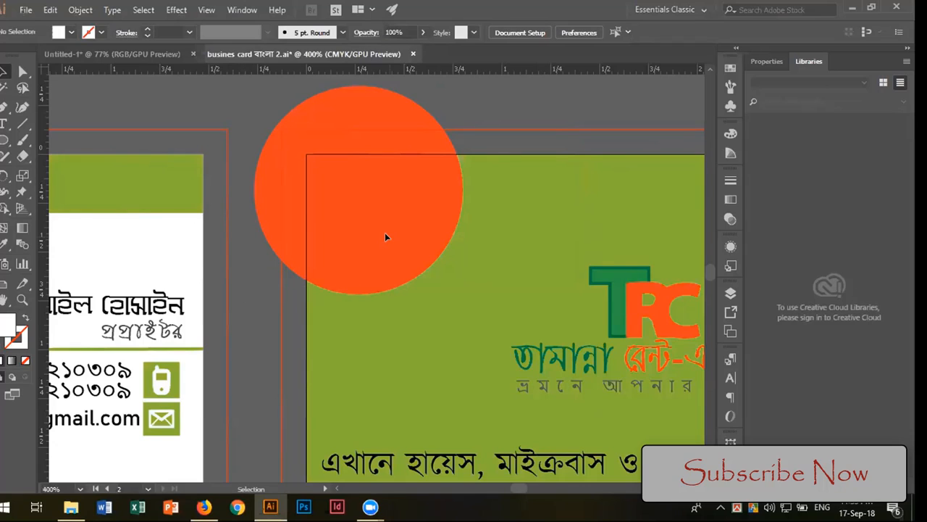
Step: Select the unfilled inner circle over the orange one and fill it with the White swatch
{"action": "left_click_drag", "start_coordinate": [384, 233], "coordinate": [470, 271]}
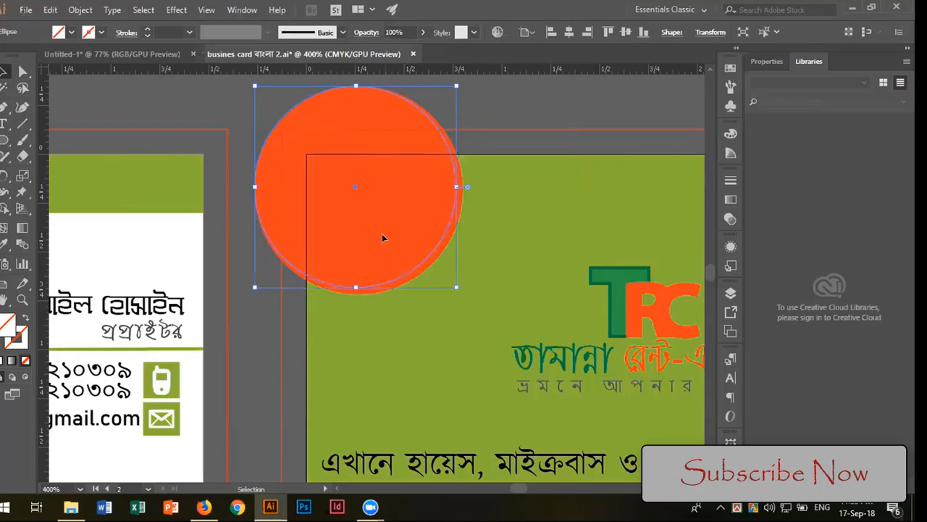
{"action": "left_click", "coordinate": [731, 67]}
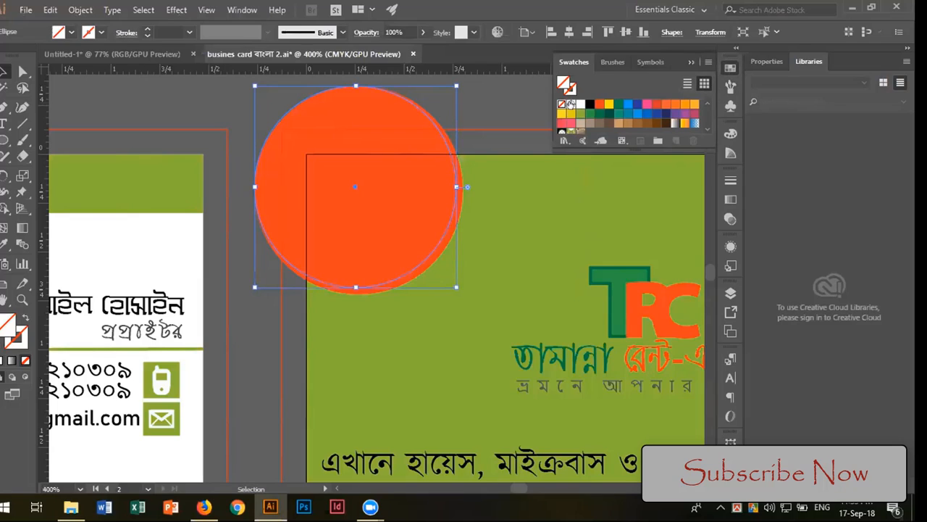
{"action": "left_click", "coordinate": [579, 104]}
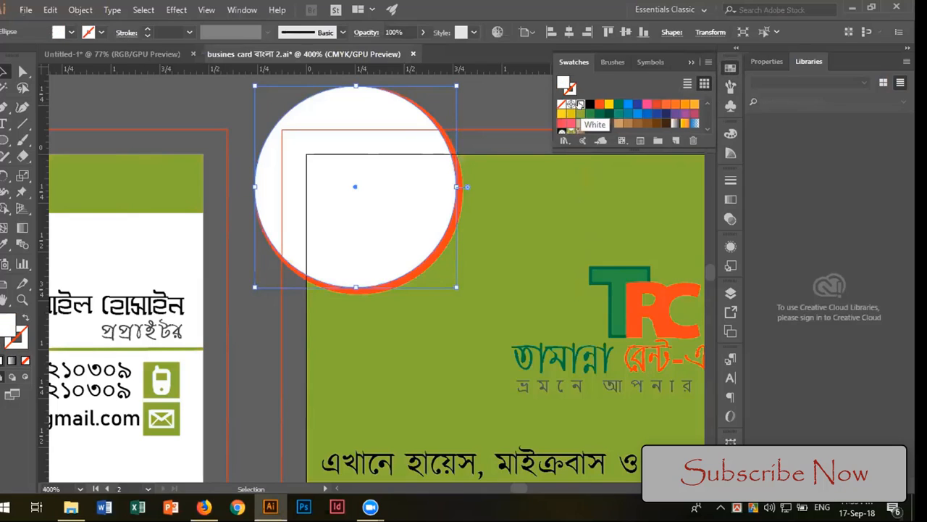
{"action": "left_click", "coordinate": [552, 208]}
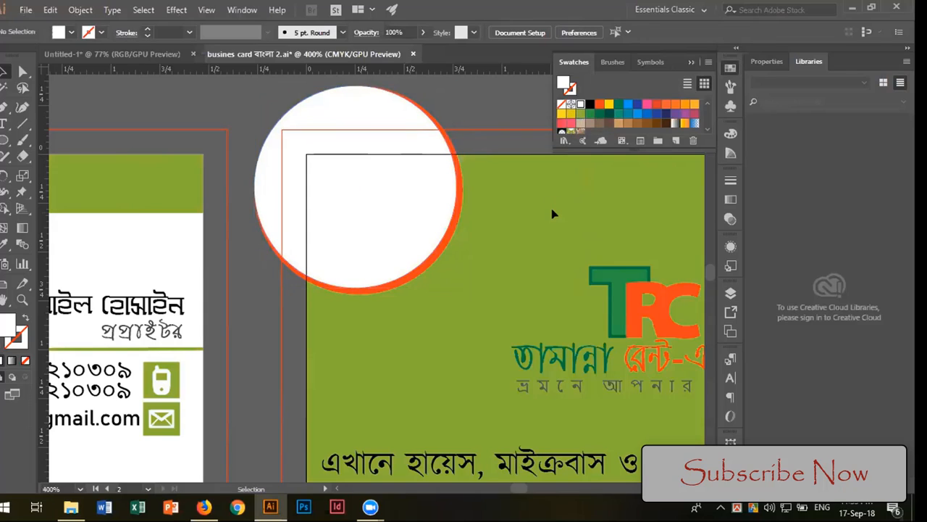
Step: Draw a white rectangle from the green card's upper-left corner, covering the part of the white circle inside the card
{"action": "left_click_drag", "start_coordinate": [5, 139], "coordinate": [32, 140]}
{"action": "left_click", "coordinate": [31, 140]}
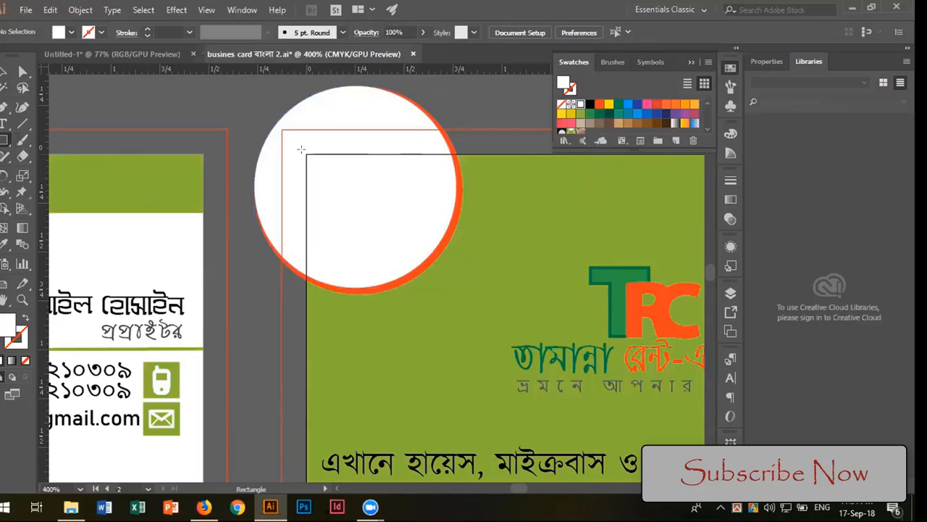
{"action": "left_click_drag", "start_coordinate": [306, 153], "coordinate": [530, 297]}
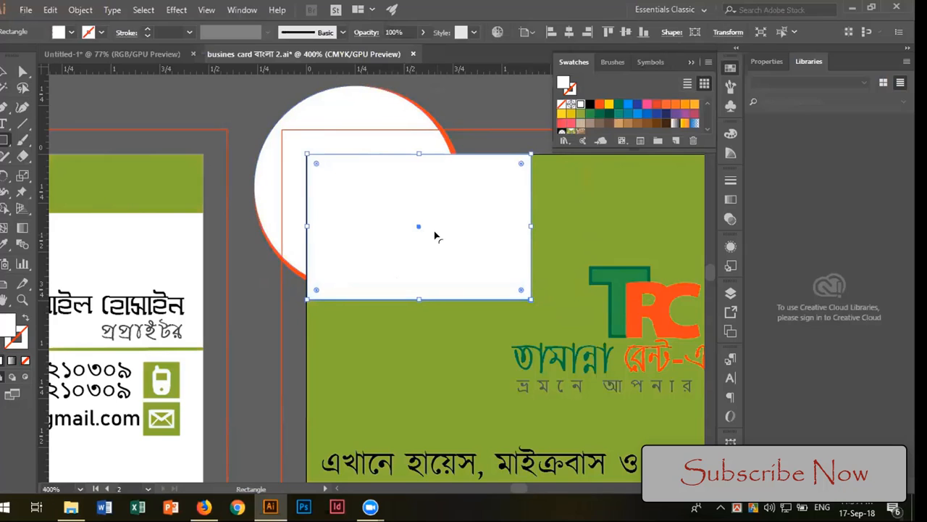
{"action": "left_click_drag", "start_coordinate": [259, 103], "coordinate": [381, 199]}
{"action": "key", "text": "ctrl+z"}
{"action": "left_click", "coordinate": [492, 80]}
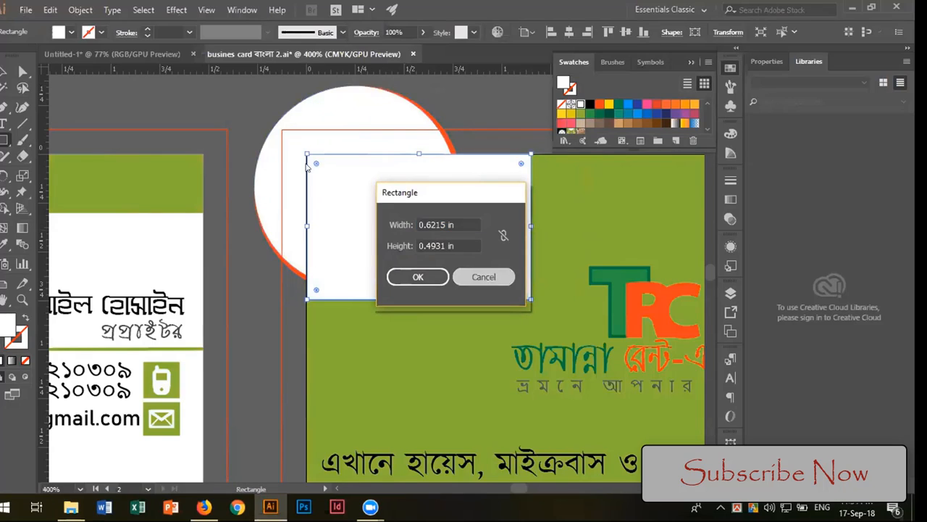
{"action": "left_click", "coordinate": [482, 275]}
Step: Select the white circle together with the white rectangle and reduce them to their overlap with Pathfinder Intersect
{"action": "left_click", "coordinate": [2, 70]}
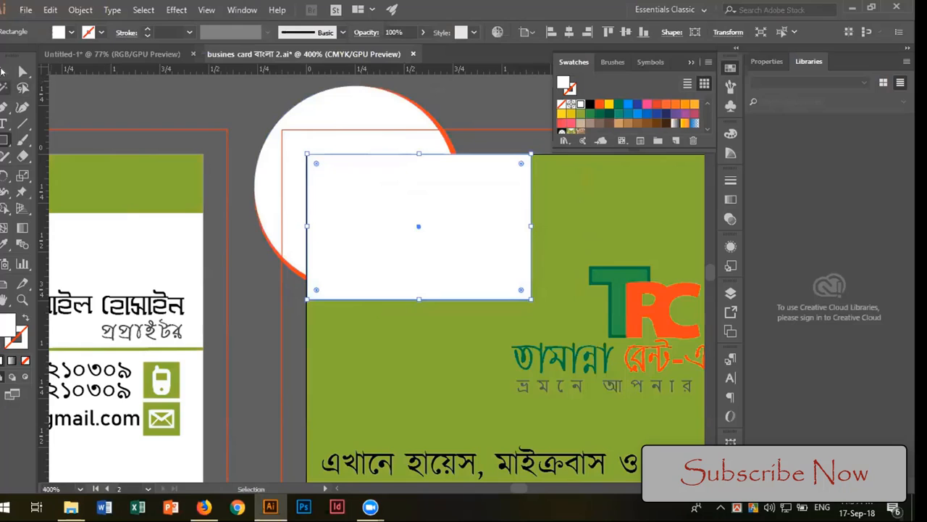
{"action": "left_click", "coordinate": [278, 126]}
{"action": "left_click", "coordinate": [406, 217]}
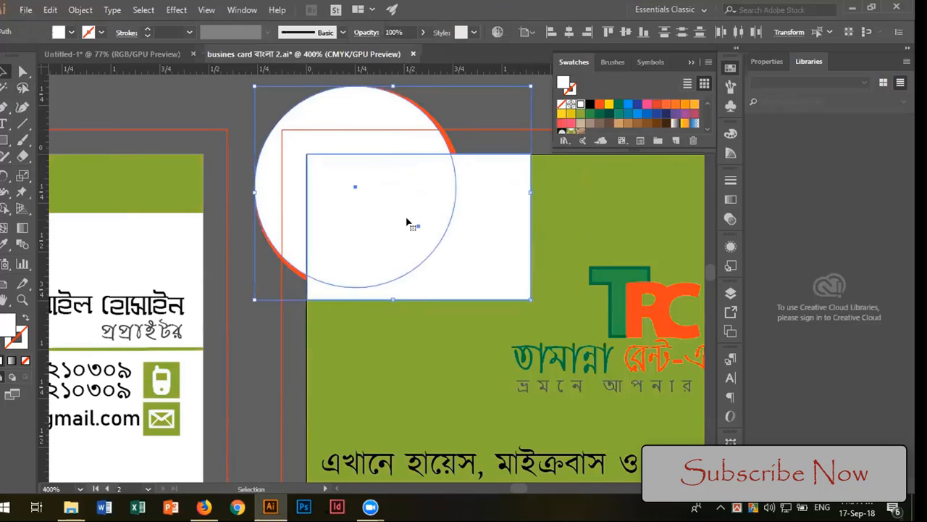
{"action": "right_click", "coordinate": [407, 221]}
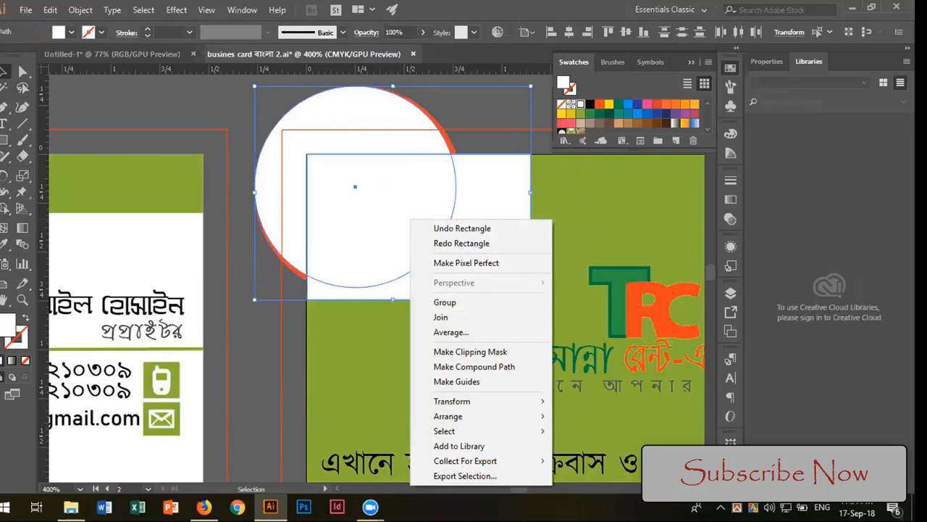
{"action": "left_click", "coordinate": [730, 461]}
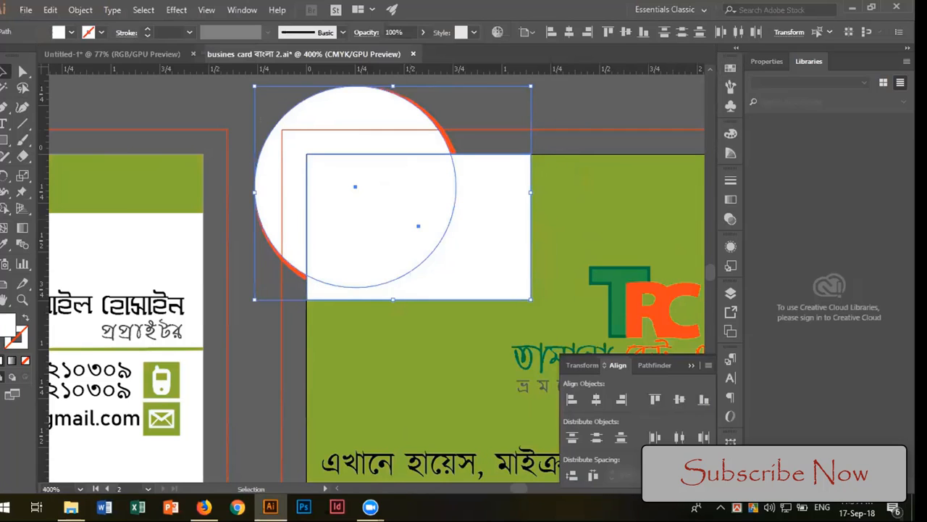
{"action": "left_click", "coordinate": [655, 365]}
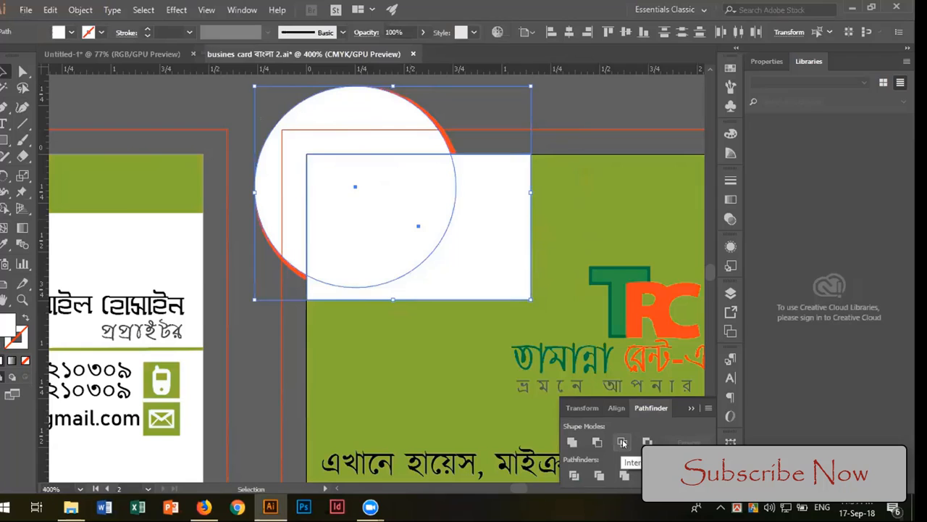
{"action": "left_click", "coordinate": [622, 442]}
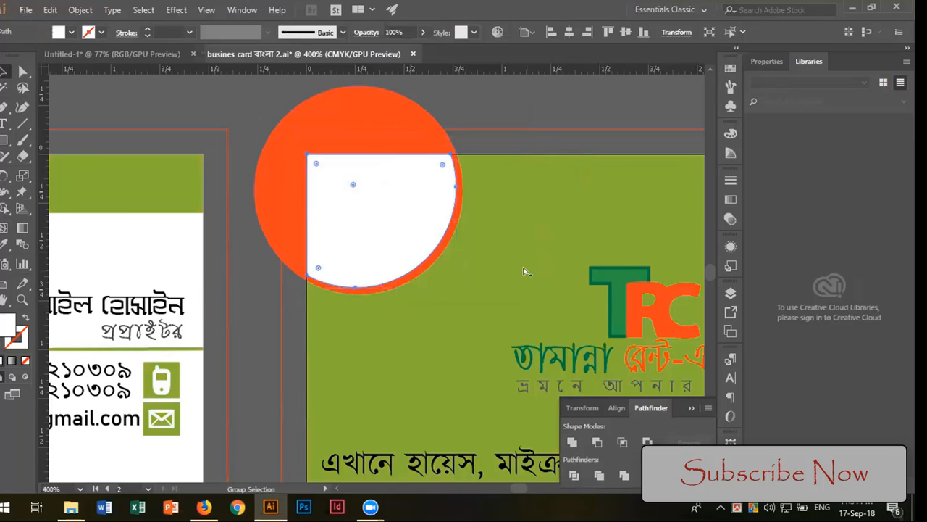
Step: Show the hidden car photo and clip it into the white intersected shape with a clipping mask
{"action": "key", "text": "ctrl+b"}
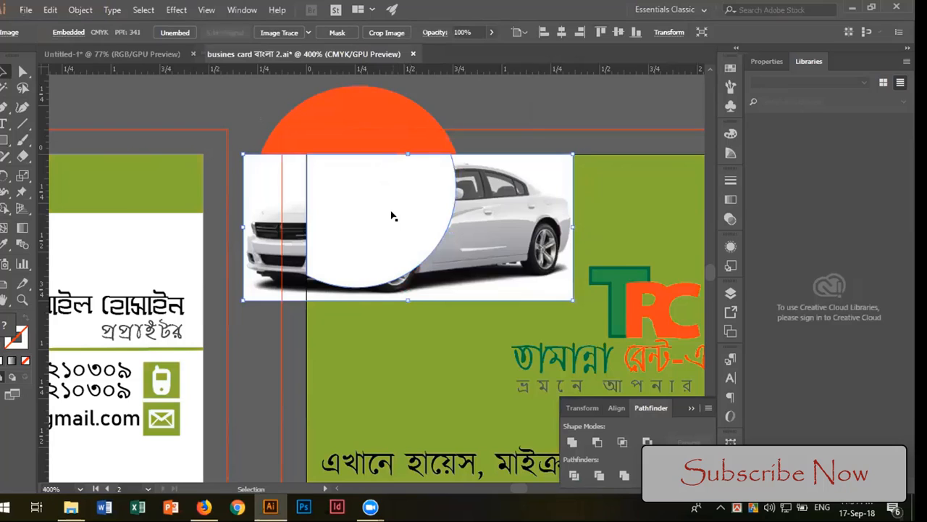
{"action": "left_click", "coordinate": [416, 204]}
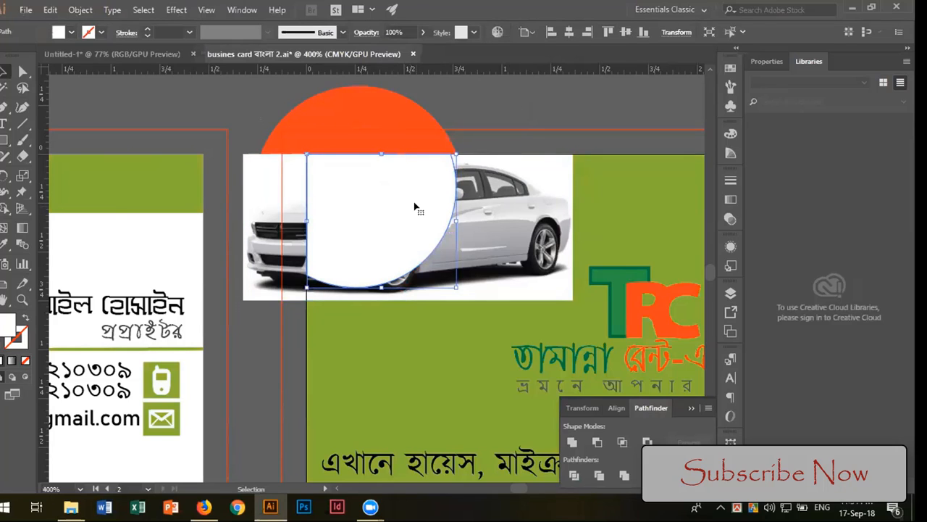
{"action": "left_click", "coordinate": [453, 205], "text": "shift"}
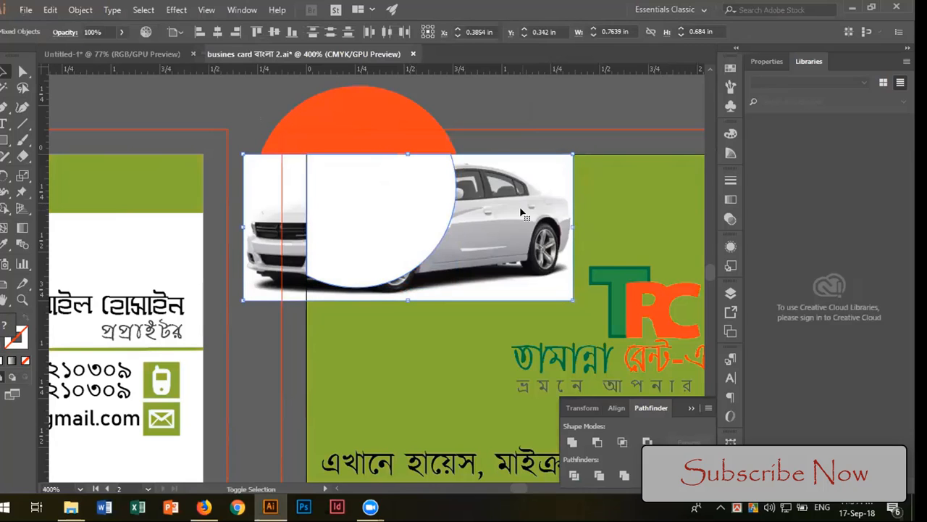
{"action": "right_click", "coordinate": [437, 199]}
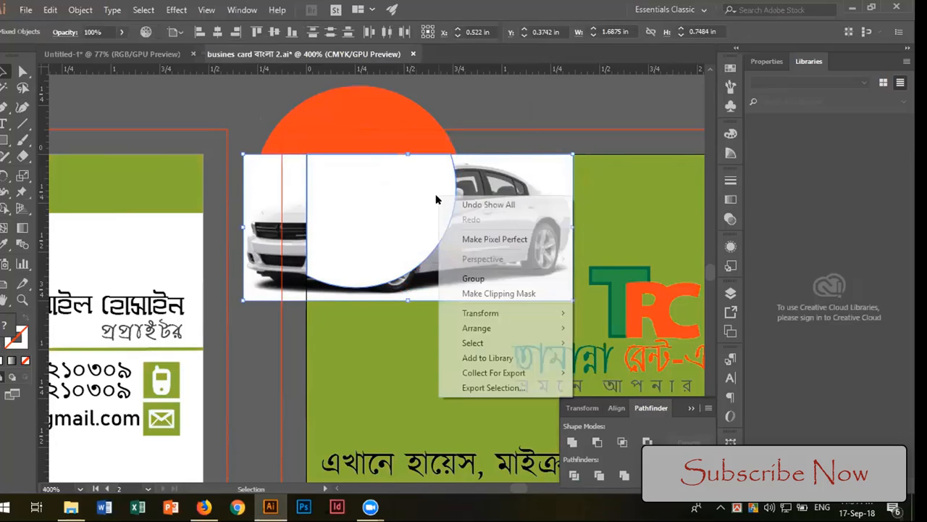
{"action": "left_click", "coordinate": [481, 292]}
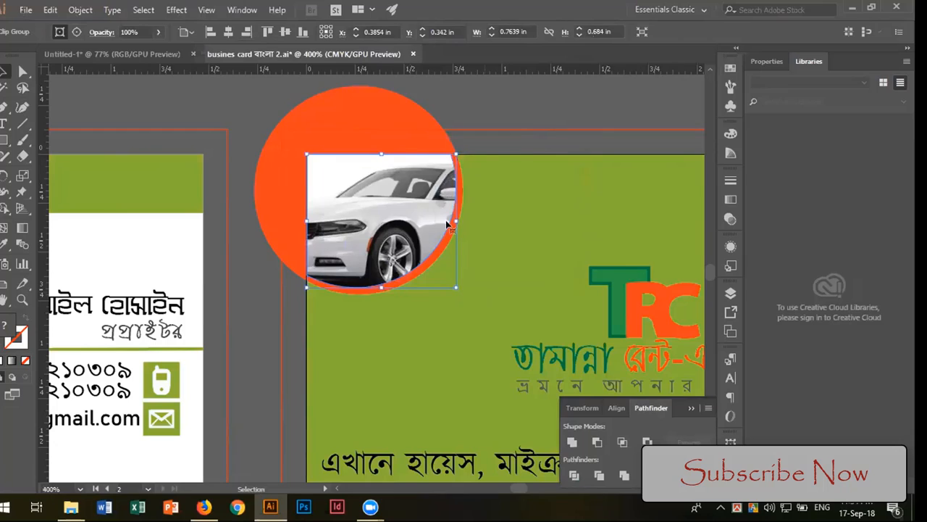